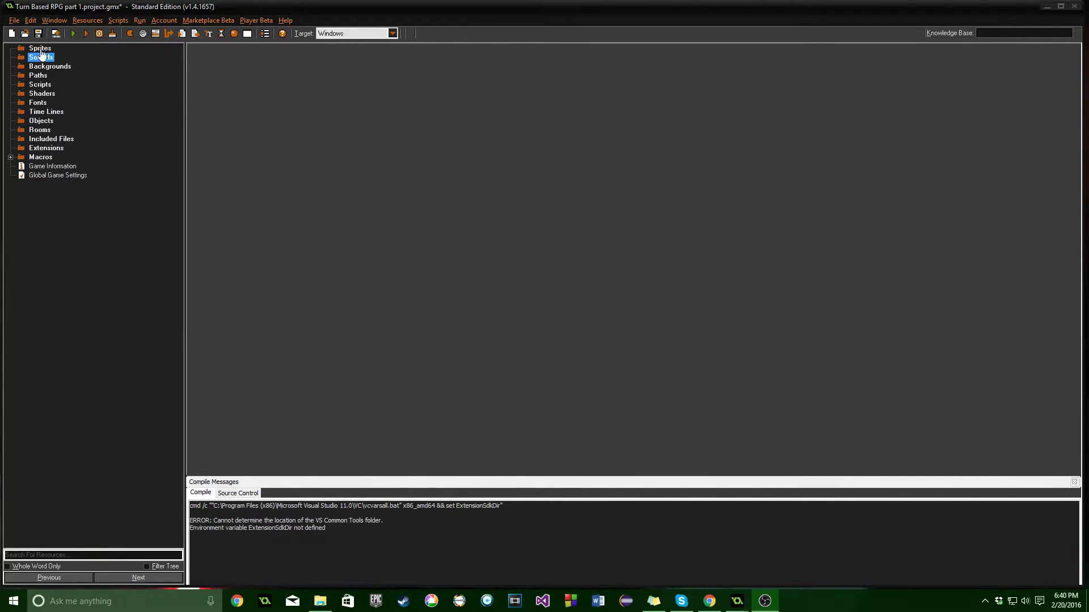
Create a Sara group under Sprites and add a new sprite inside it
click(39, 49)
right_click(39, 49)
click(70, 95)
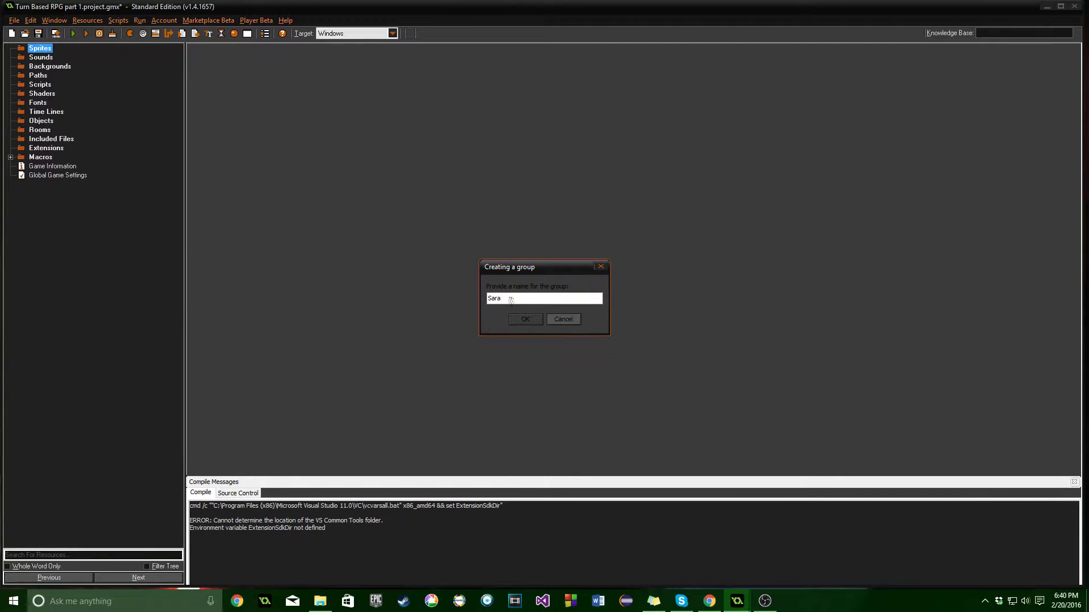
click(515, 318)
right_click(40, 57)
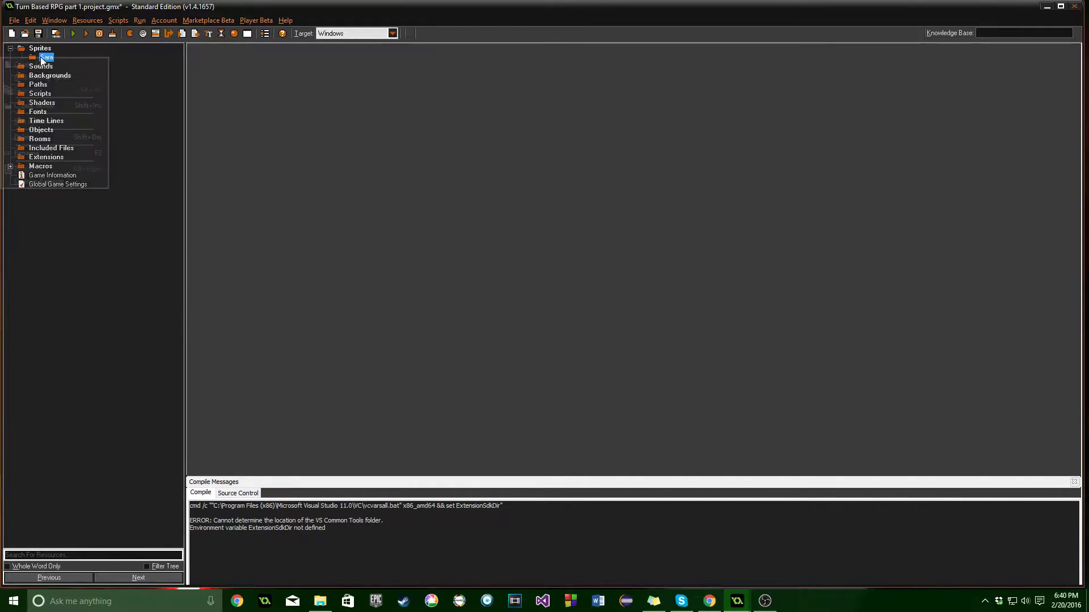
click(51, 64)
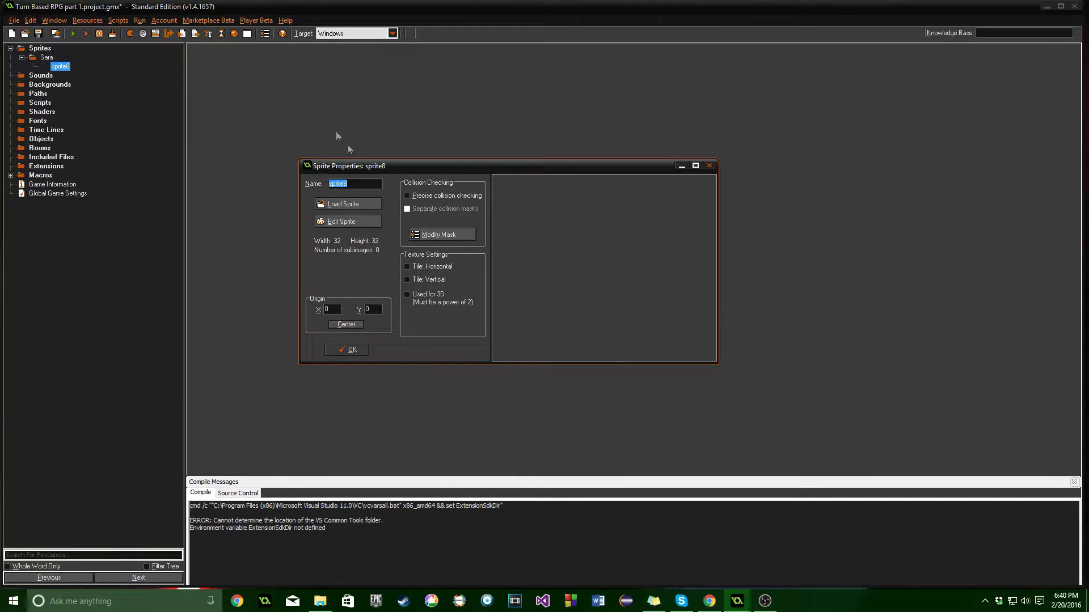
In the sprite editor, browse to Characters > LPC_Sara and preview SaraFullSheet.png
click(368, 221)
key(ctrl+o)
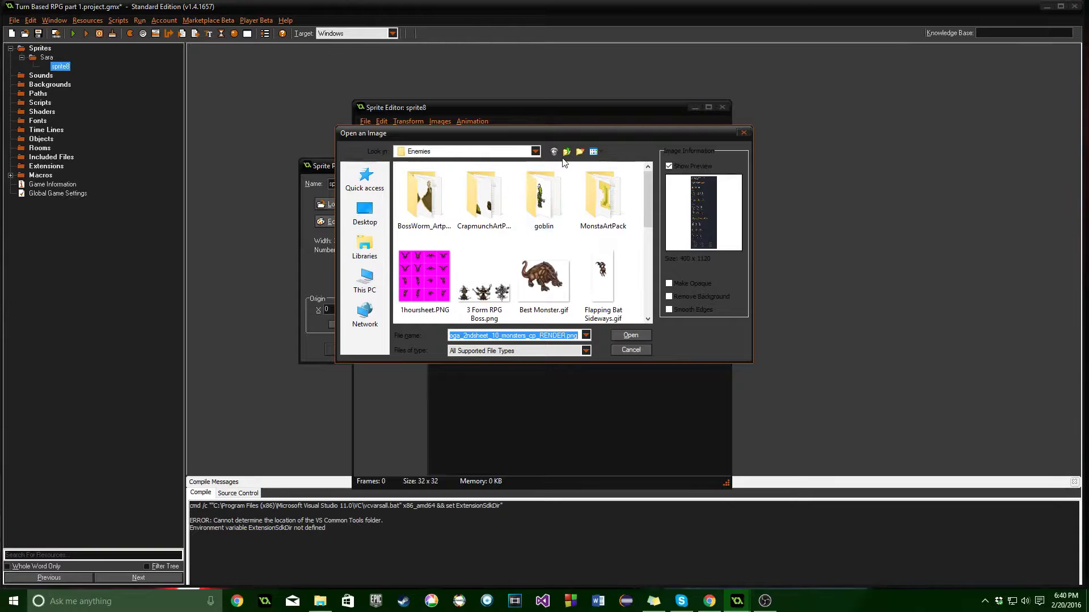
click(566, 152)
double_click(499, 177)
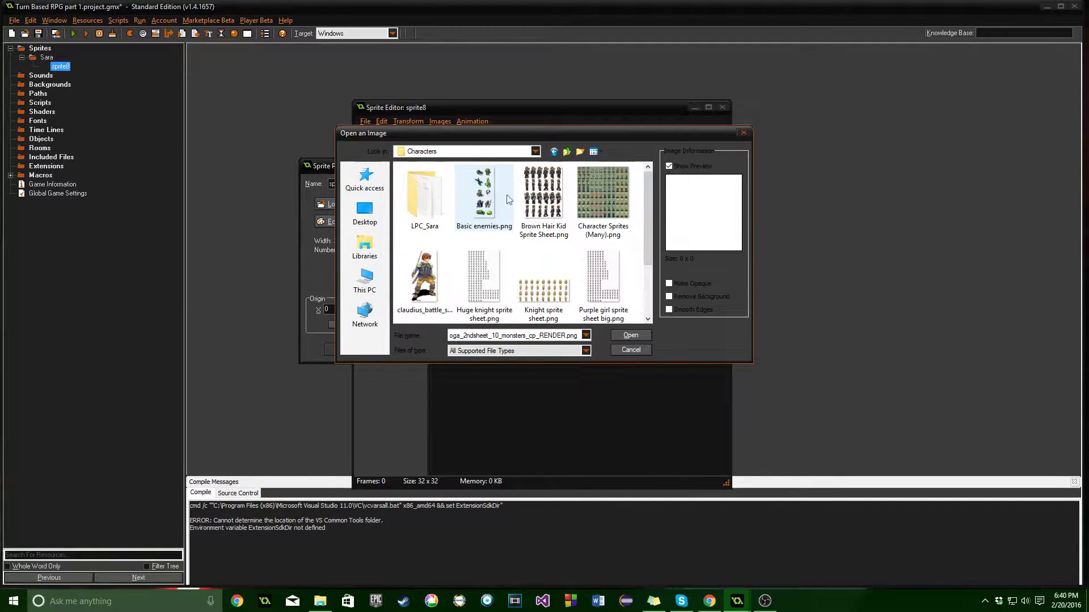
scroll(506, 195, down, 3)
click(553, 263)
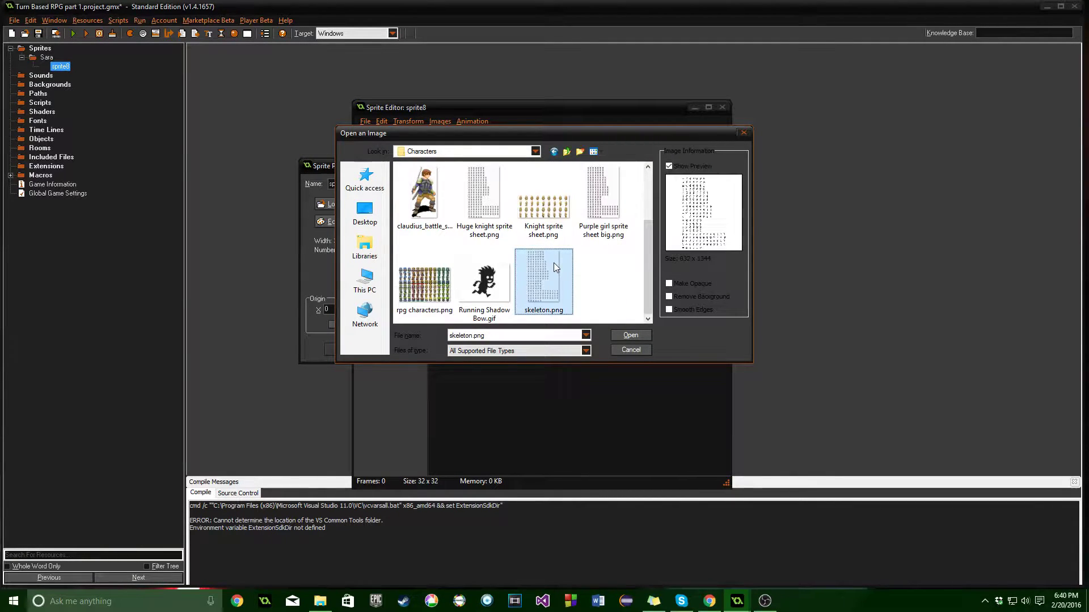
scroll(438, 193, up, 3)
double_click(437, 192)
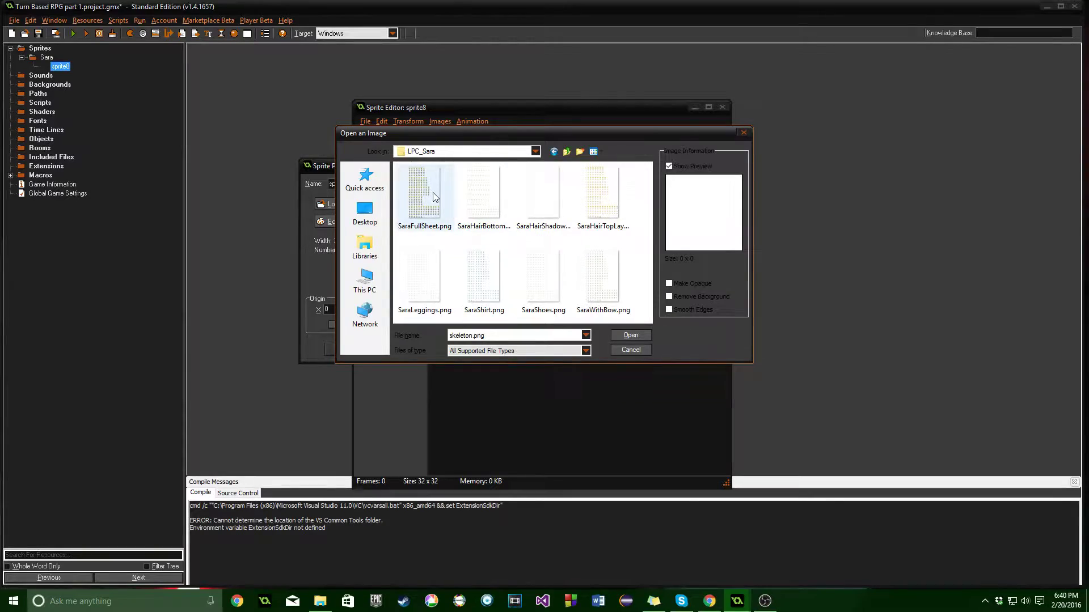
click(433, 195)
Import 9 frames from SaraWithBow.png as a strip, starting at Sara's back-facing walk row
double_click(614, 277)
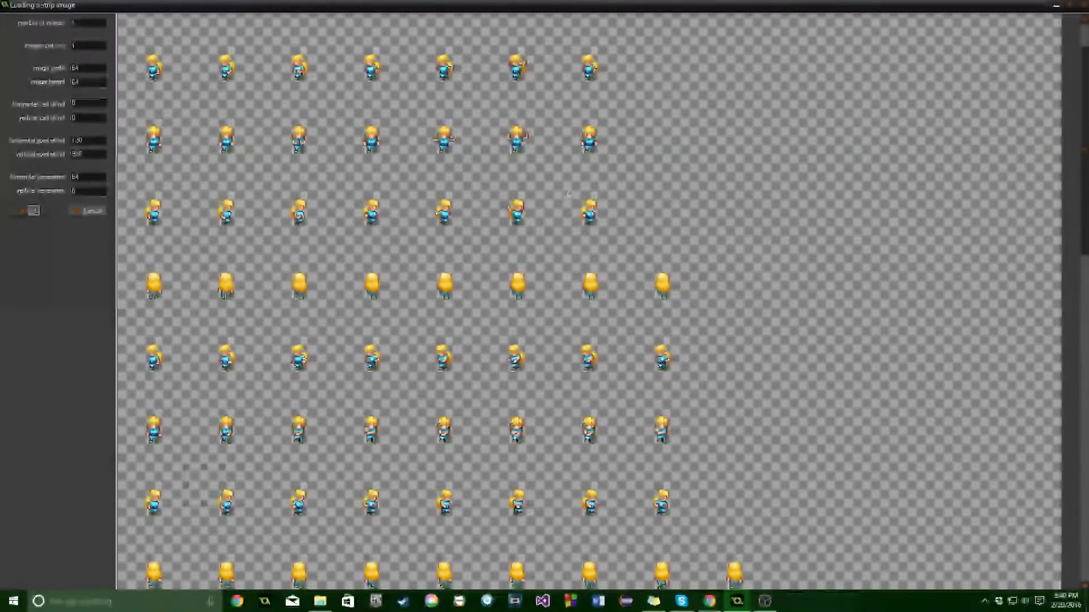
double_click(73, 23)
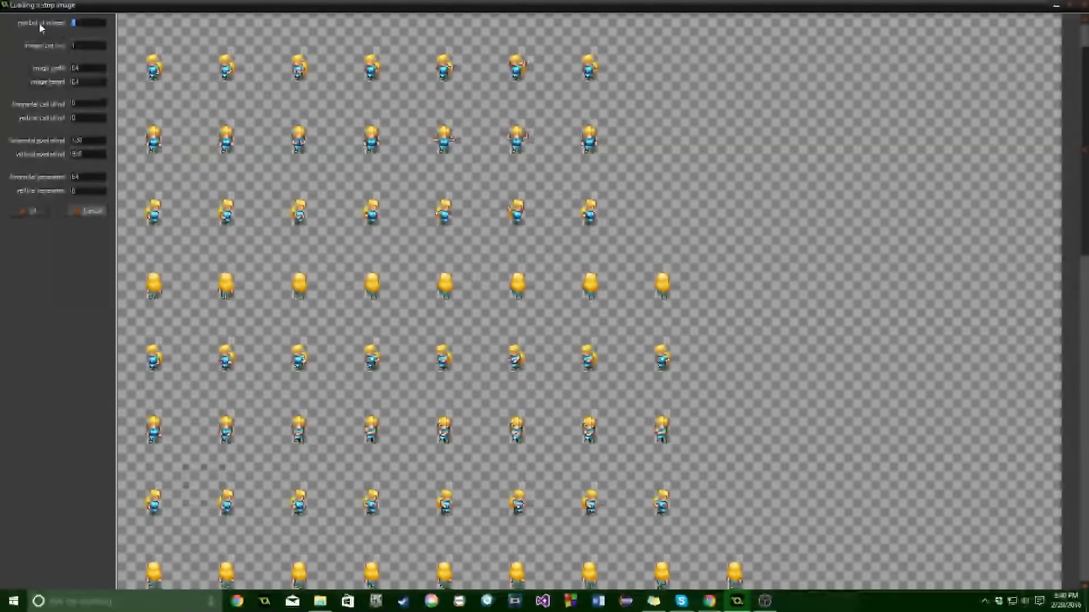
text(9)
double_click(73, 45)
text(8)
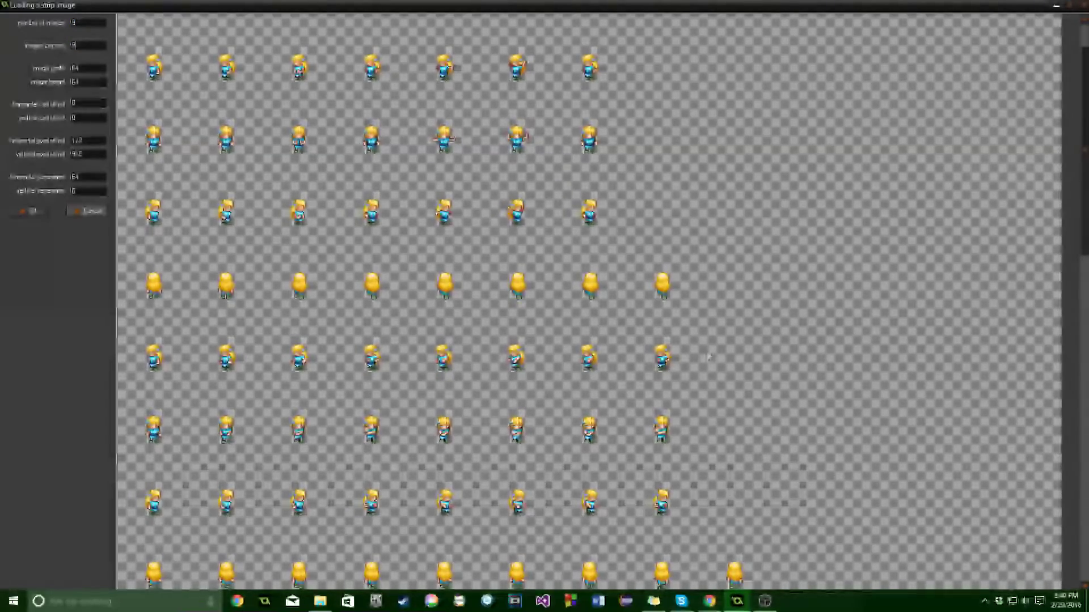
drag(1083, 159, 1082, 272)
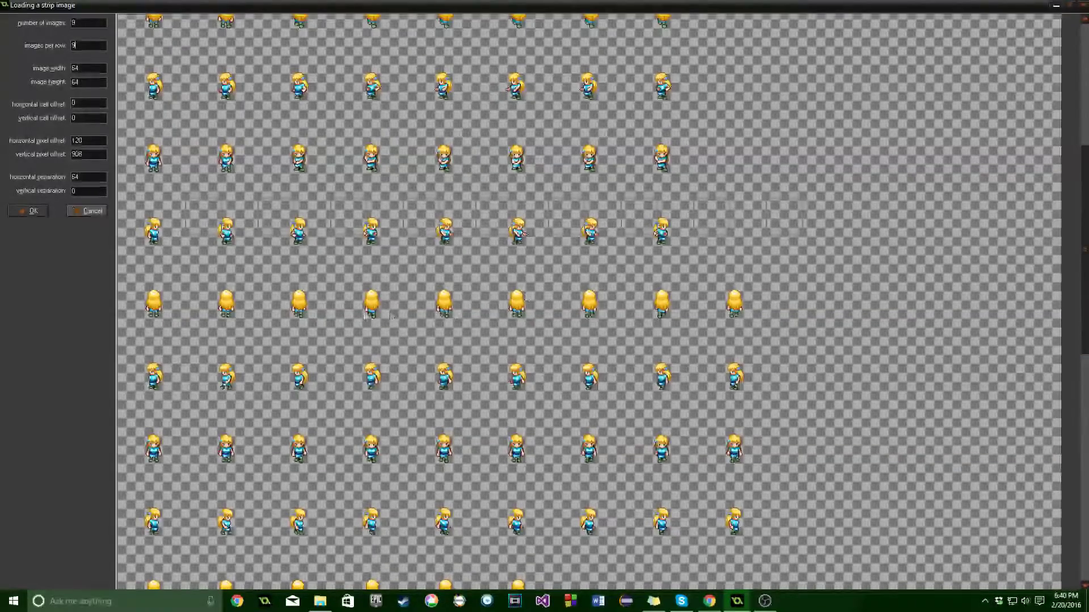
click(140, 291)
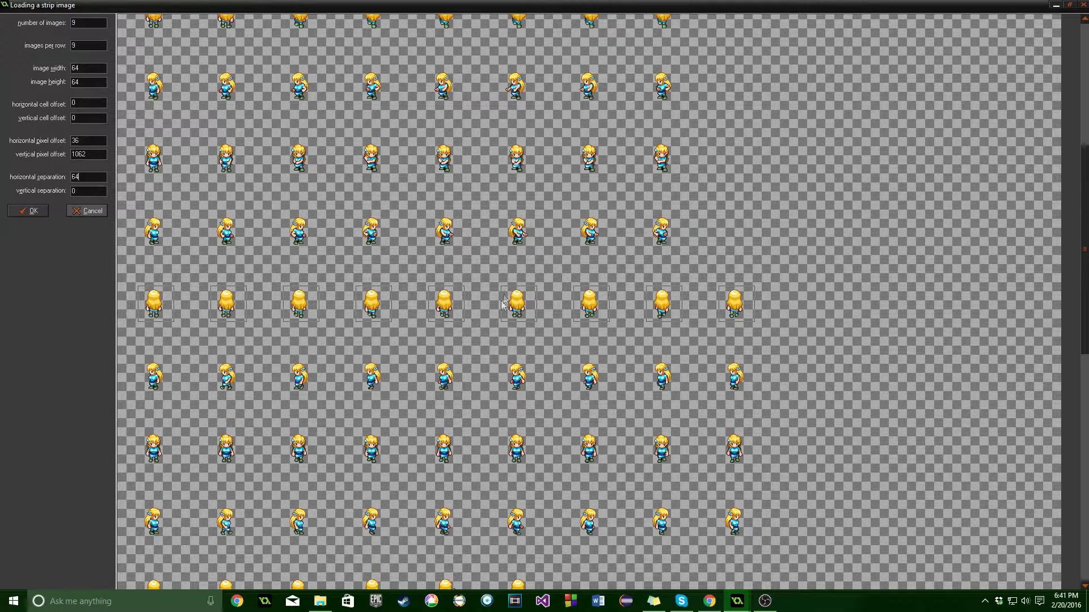
click(29, 210)
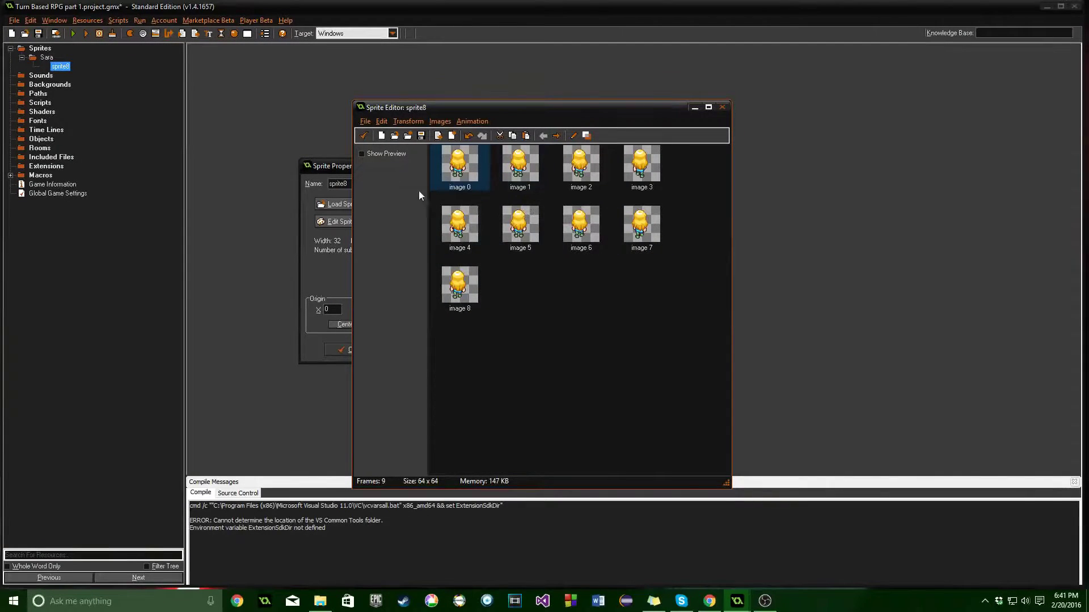
Trim all of Sara's walk frames with a zero border down to 29x51
click(397, 154)
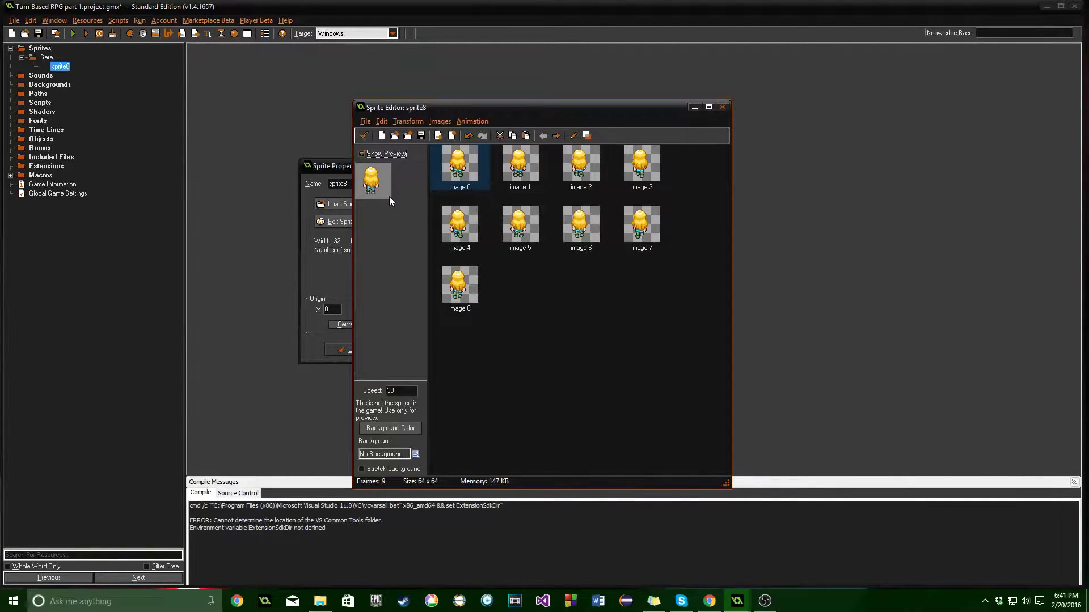
click(386, 152)
click(404, 122)
click(424, 224)
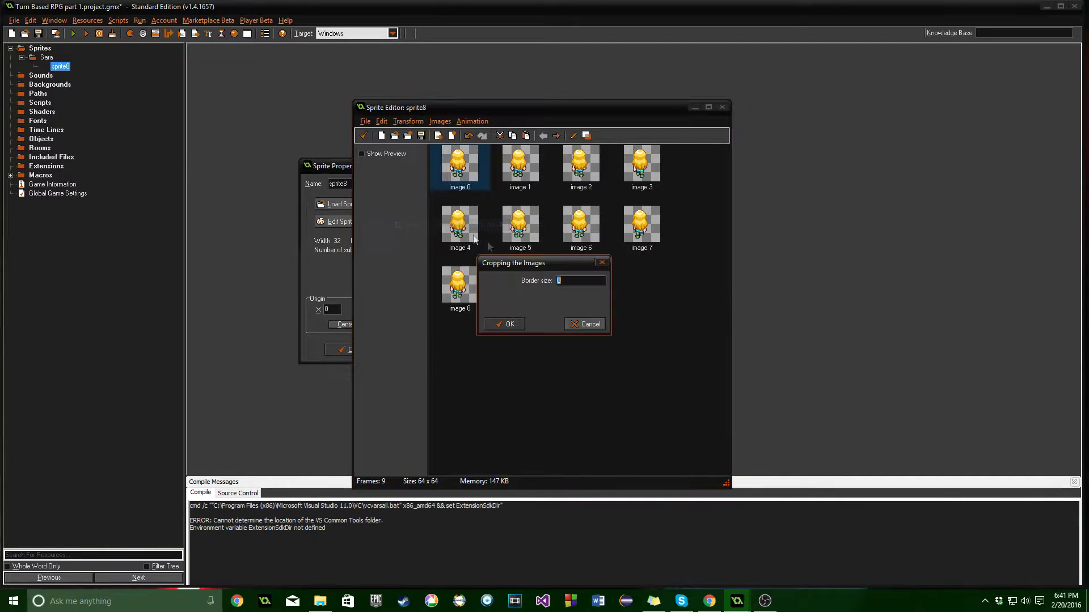
click(489, 326)
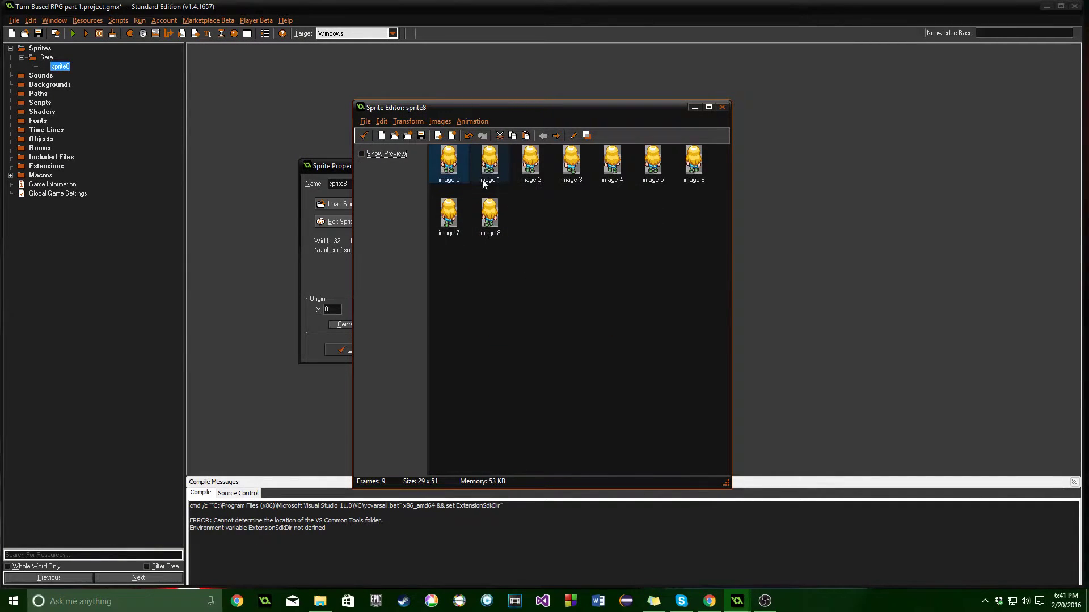
click(501, 225)
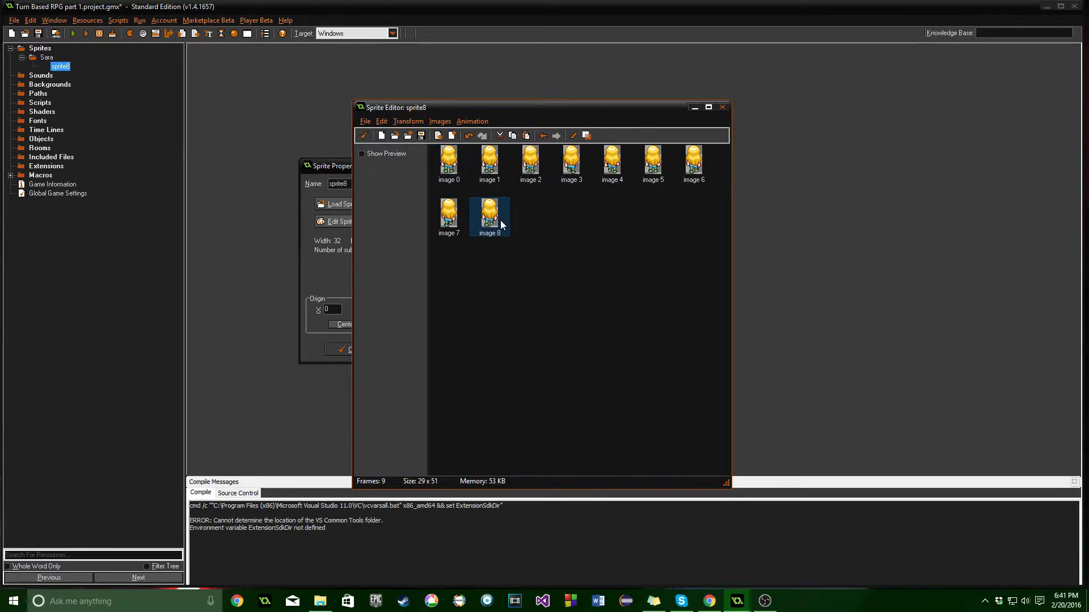
Centre the sprite's origin and name it sprSaraWalkUp
click(364, 136)
click(346, 324)
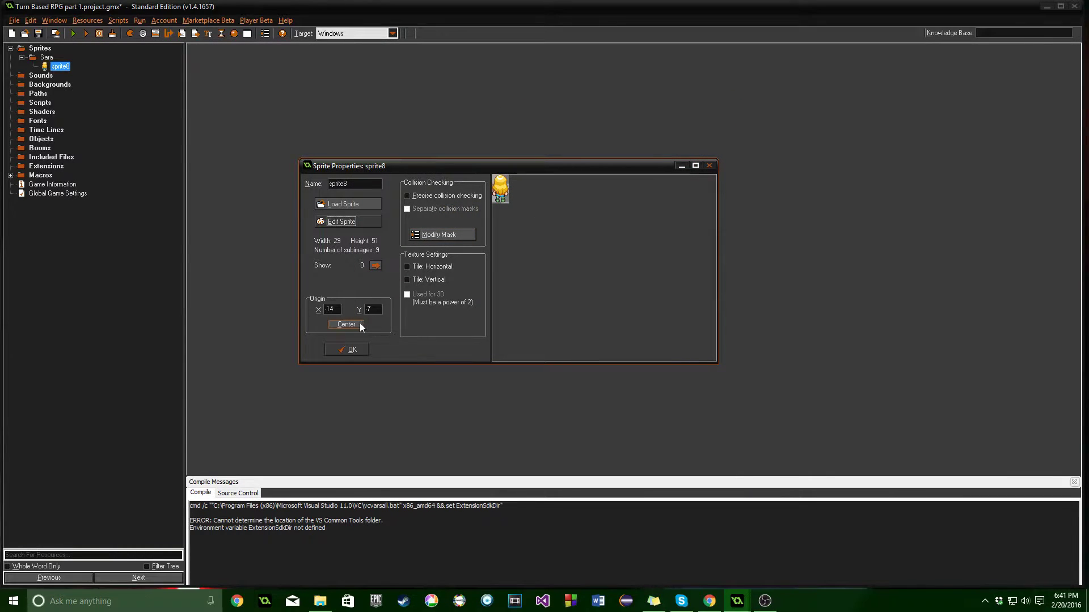
text(spr)
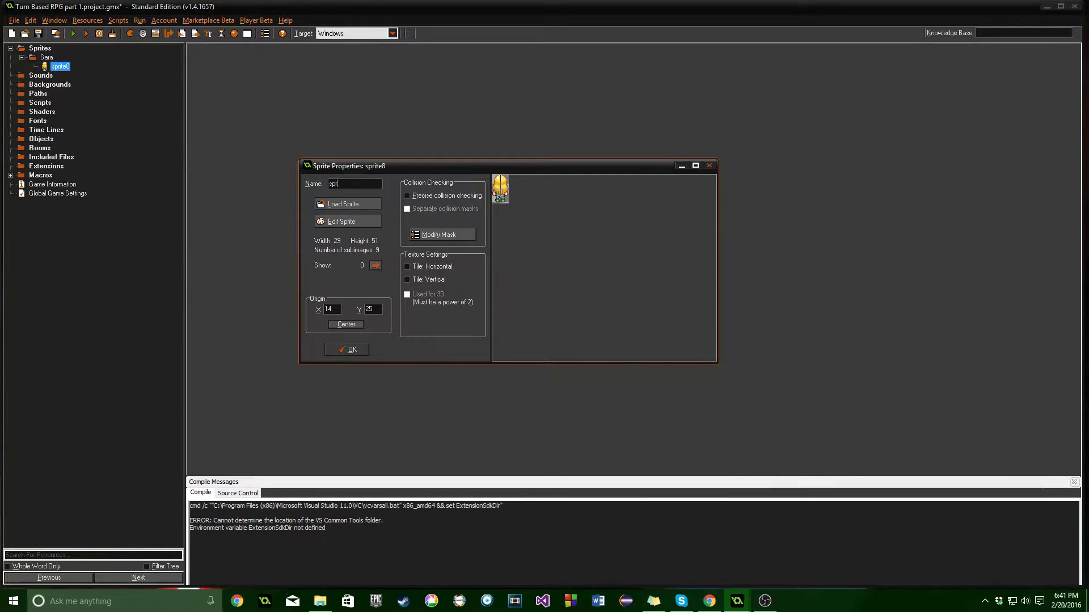
text(Sara)
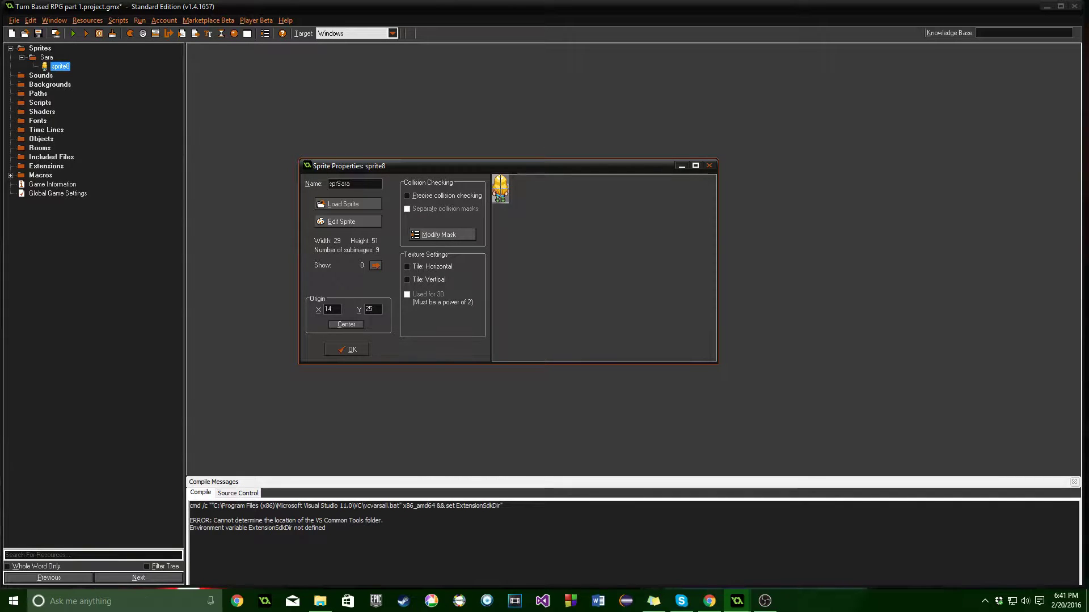
text(WalkUp)
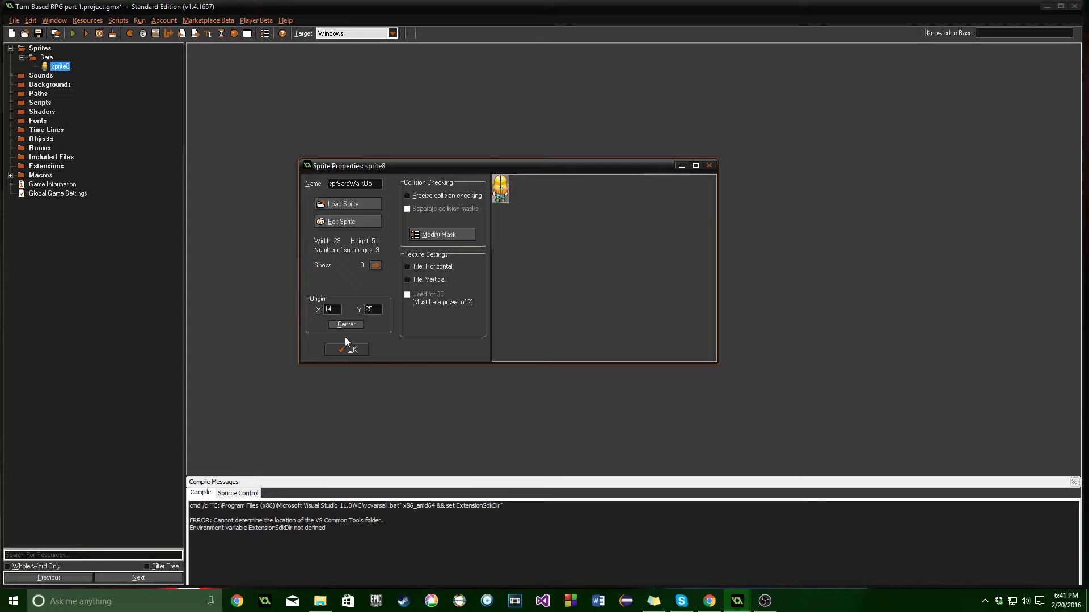
click(348, 347)
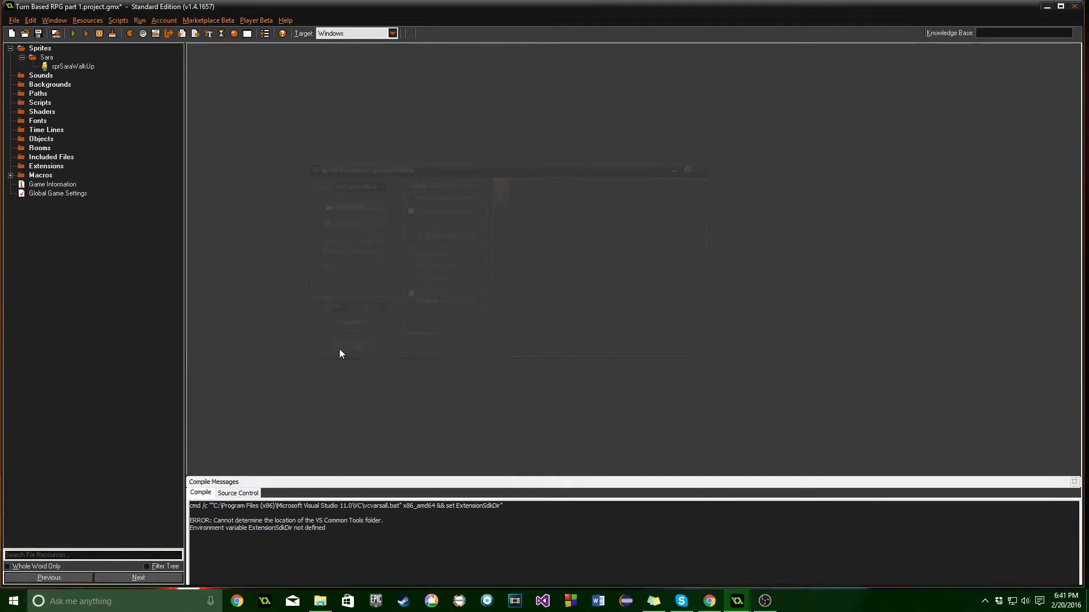
Add another Sara sprite with nine frames from the next SaraWithBow.png row
right_click(46, 63)
click(53, 65)
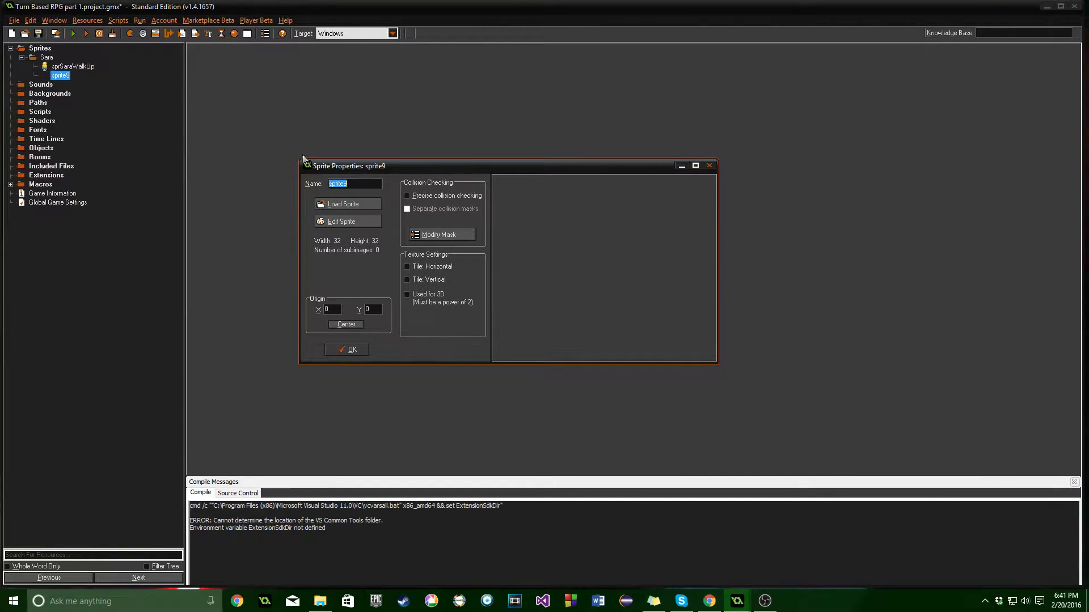
click(334, 222)
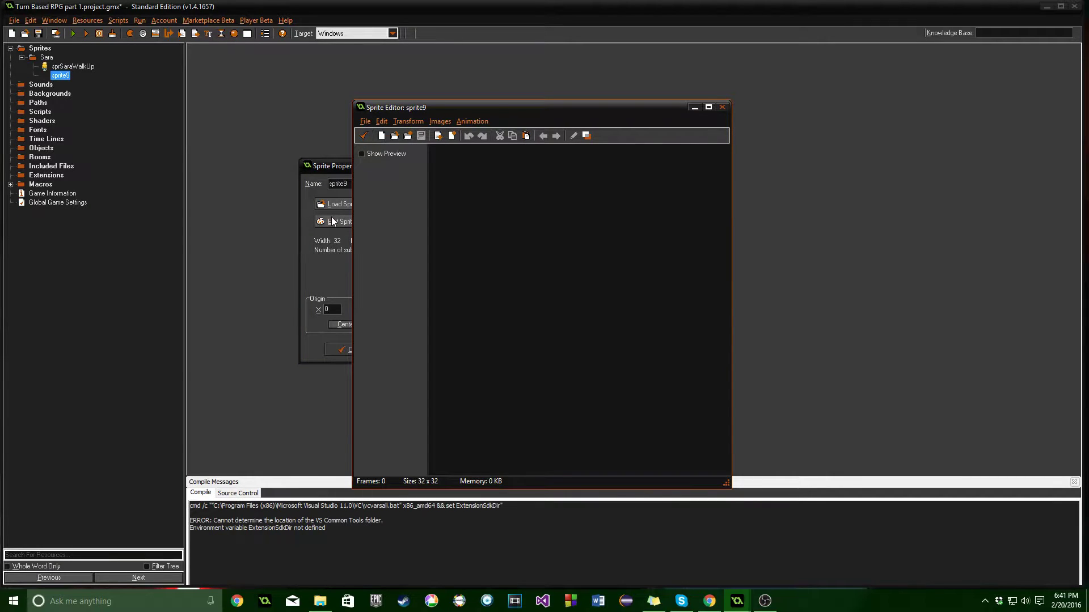
click(394, 135)
click(600, 275)
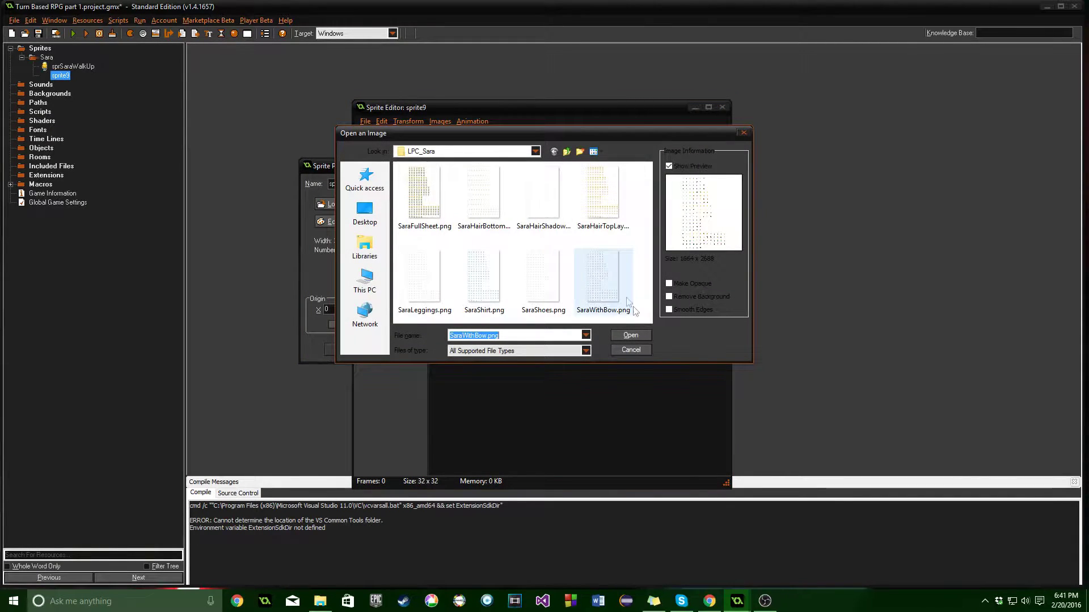
click(631, 335)
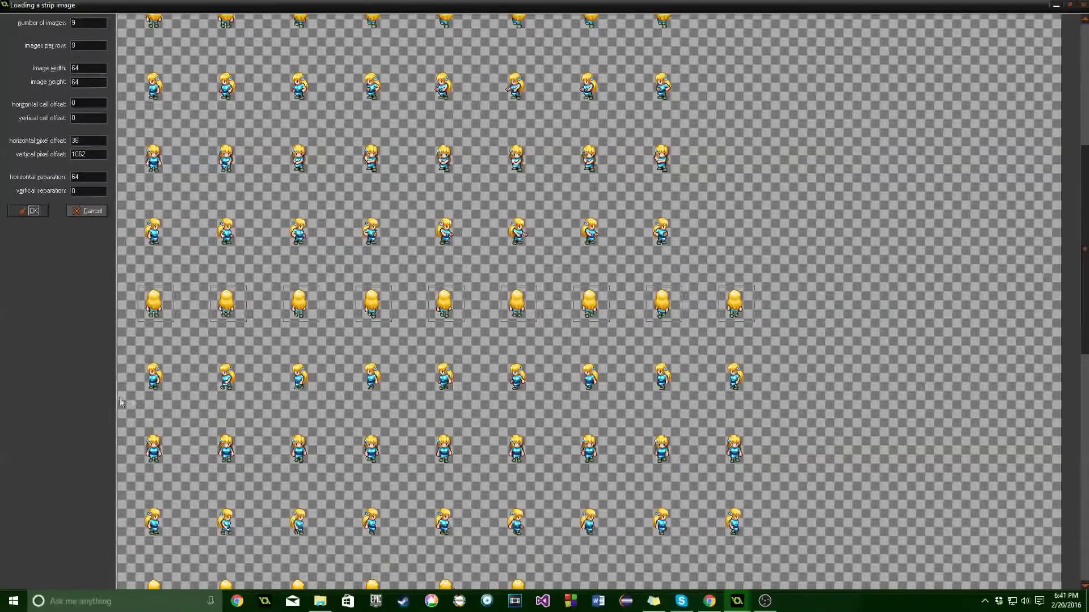
click(137, 358)
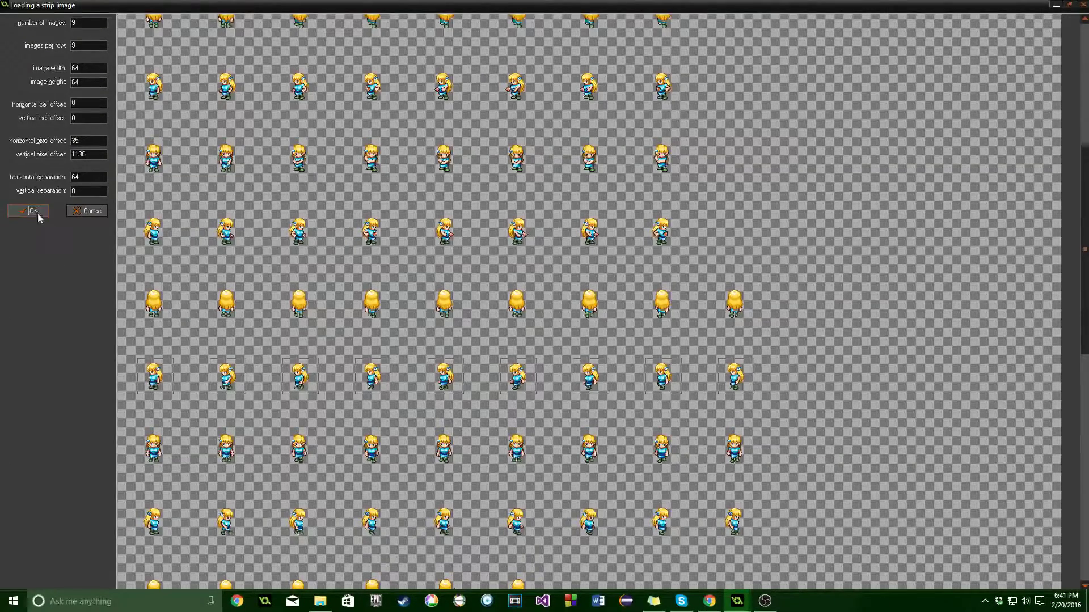
click(31, 211)
Crop the frames to 29x48 and name the sprite sprSaraWalkLeft
click(408, 121)
click(420, 231)
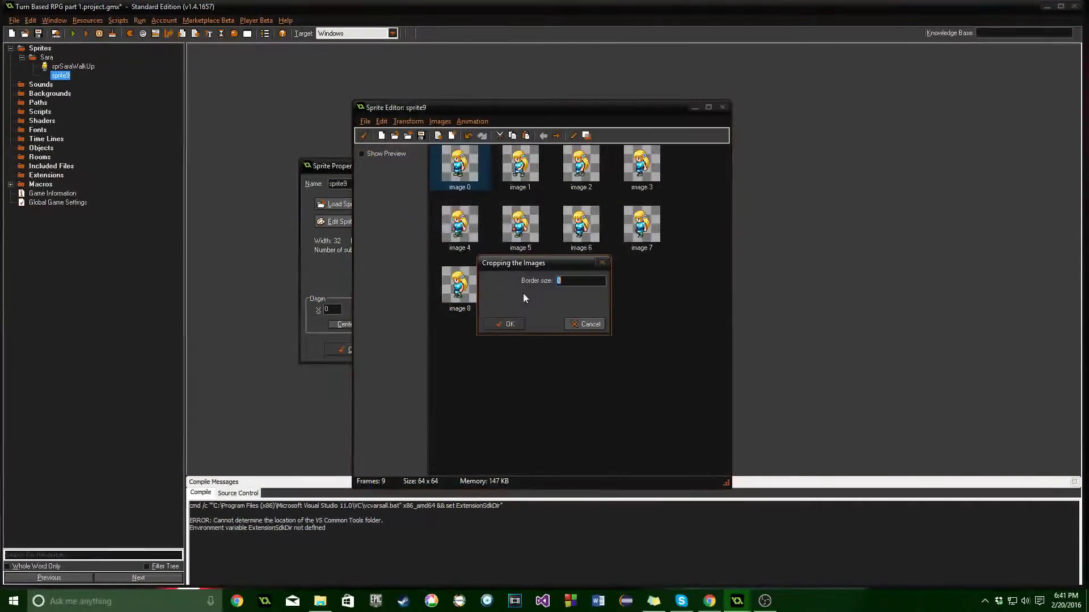
click(507, 323)
click(363, 136)
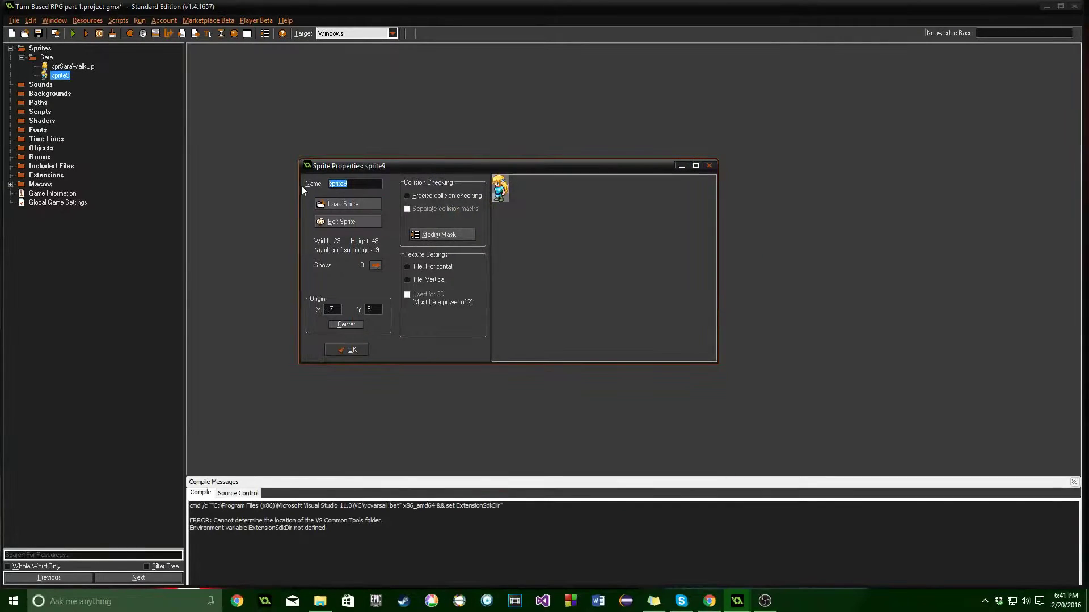
text(sprSaraWalkLe)
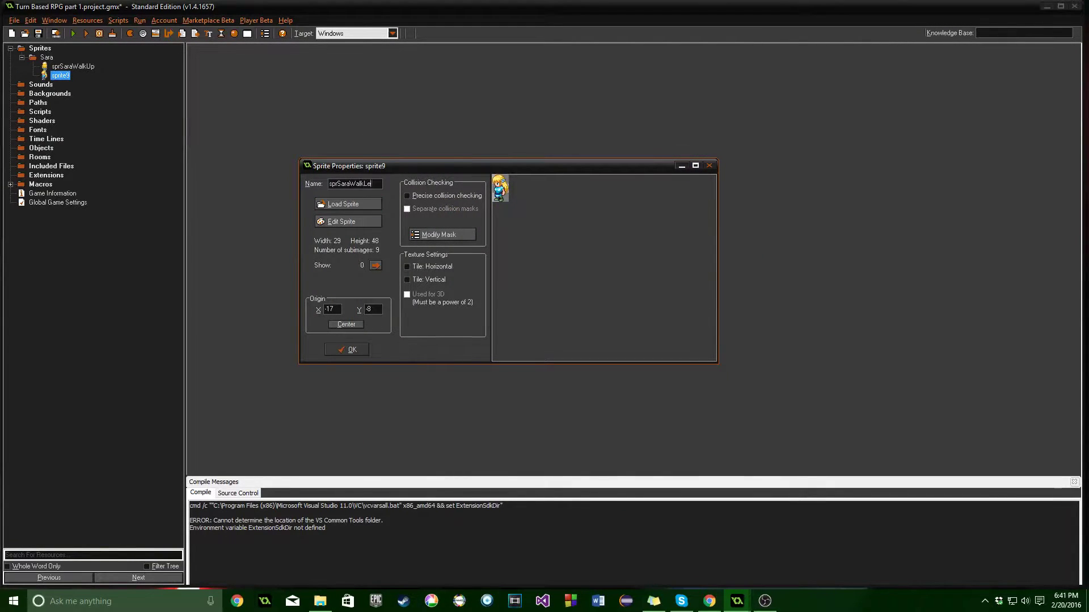
text(ft)
click(347, 350)
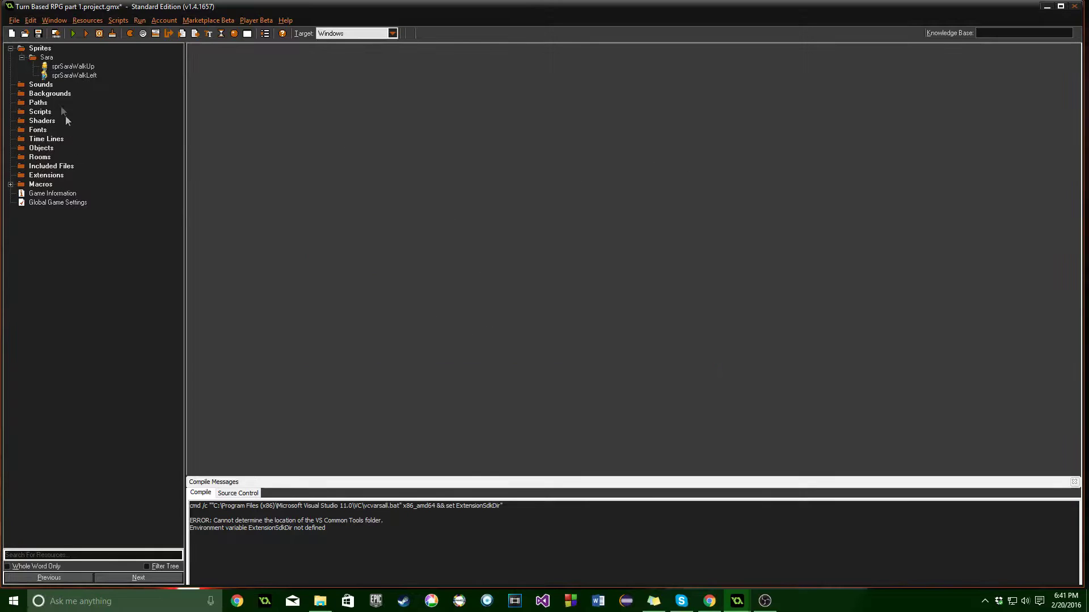
Create a new Sara sprite with nine walk-down frames from SaraWithBow.png
right_click(46, 58)
click(49, 61)
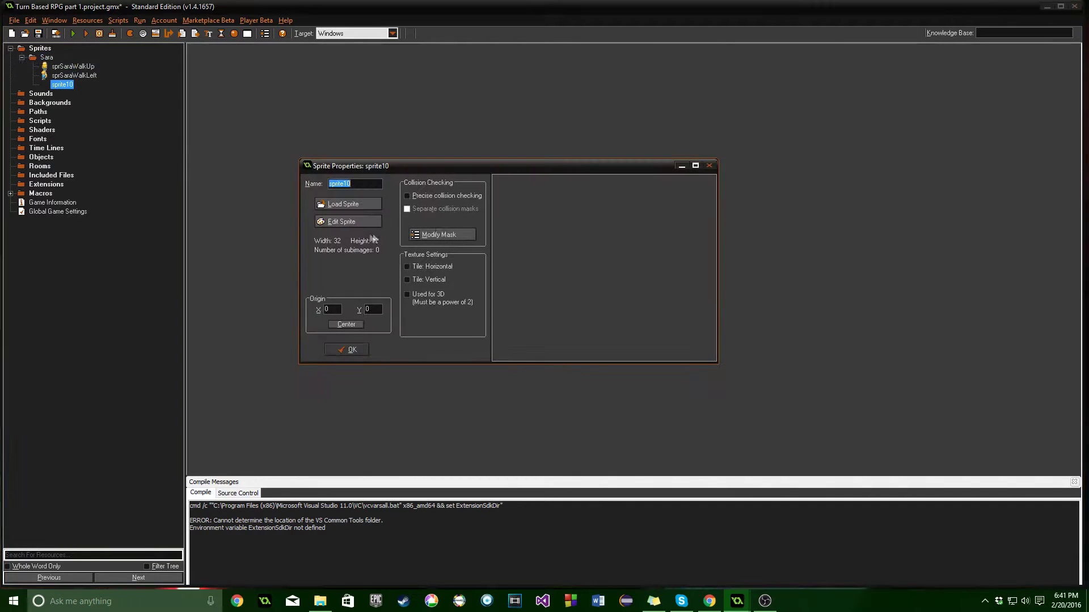
click(359, 227)
key(ctrl+o)
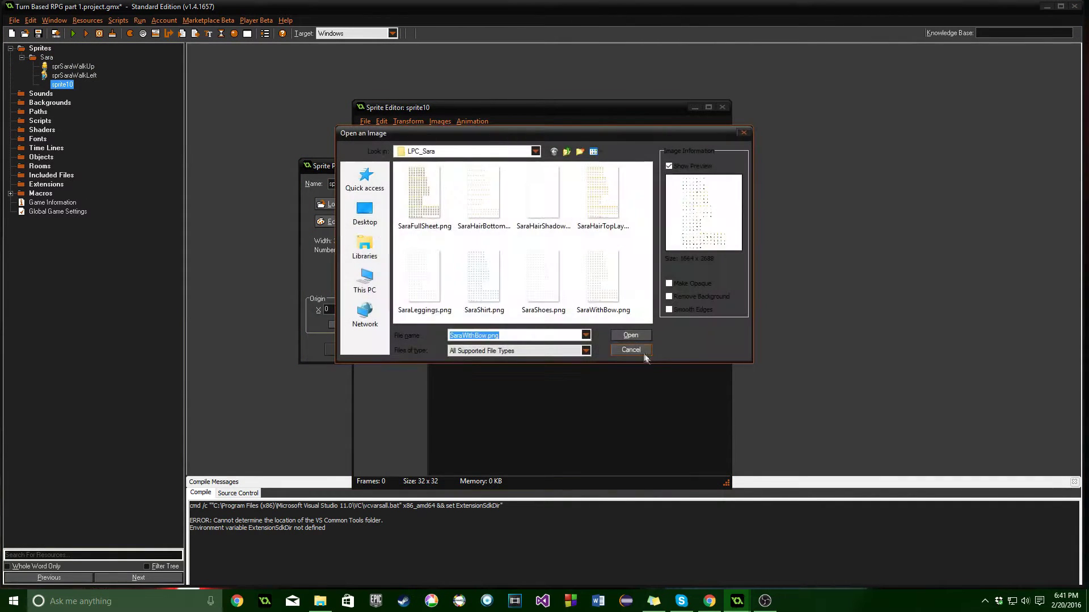
click(629, 334)
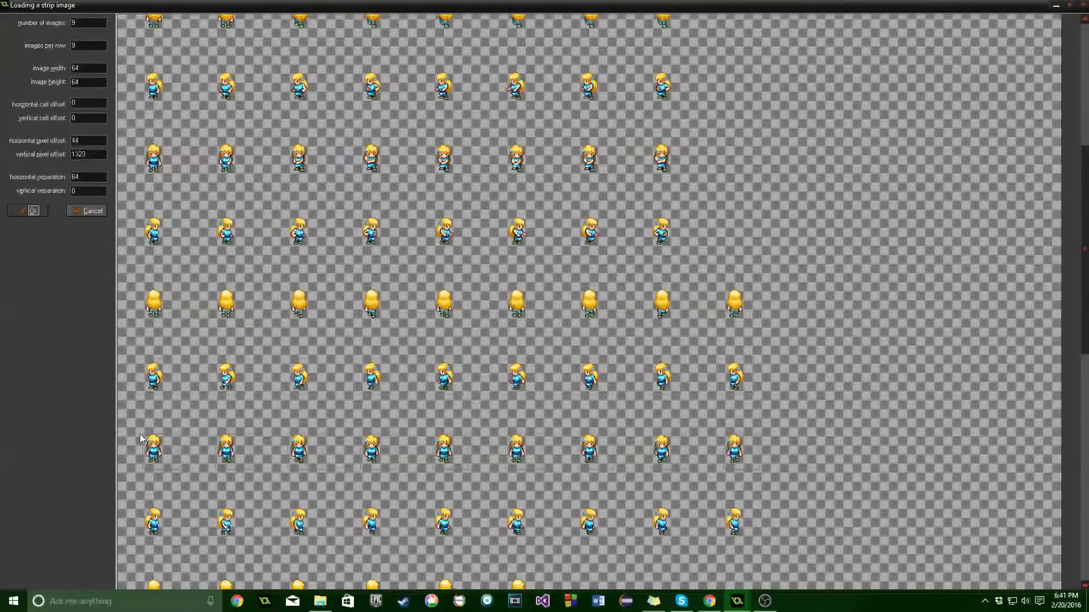
click(31, 212)
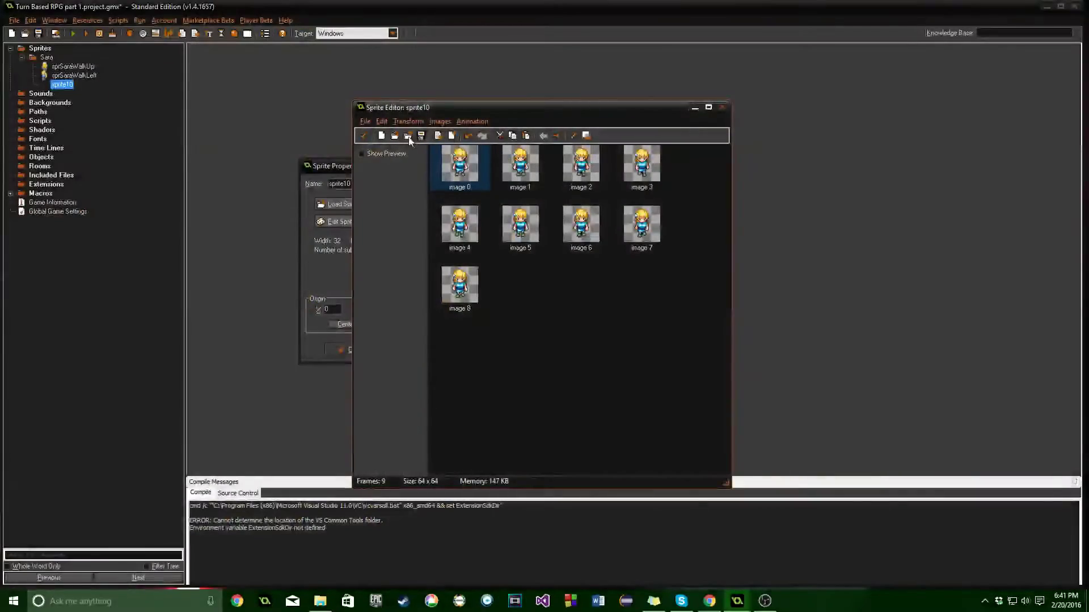
Crop the frames, centre the origin at 14, 25, and name it sprSaraWalkDown
click(408, 121)
click(464, 232)
key(Return)
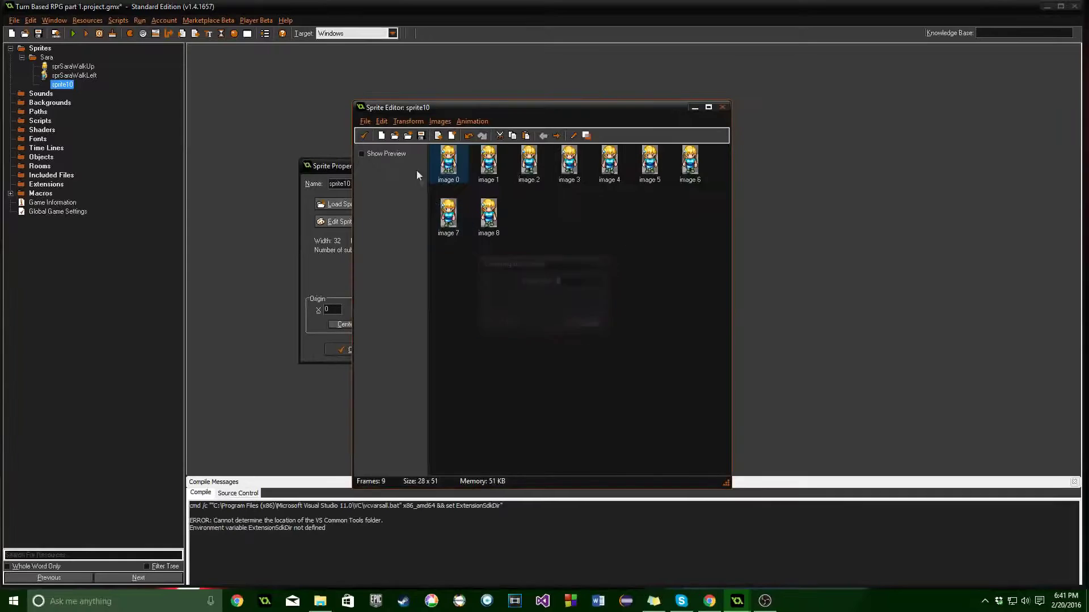
click(363, 136)
click(346, 324)
click(351, 184)
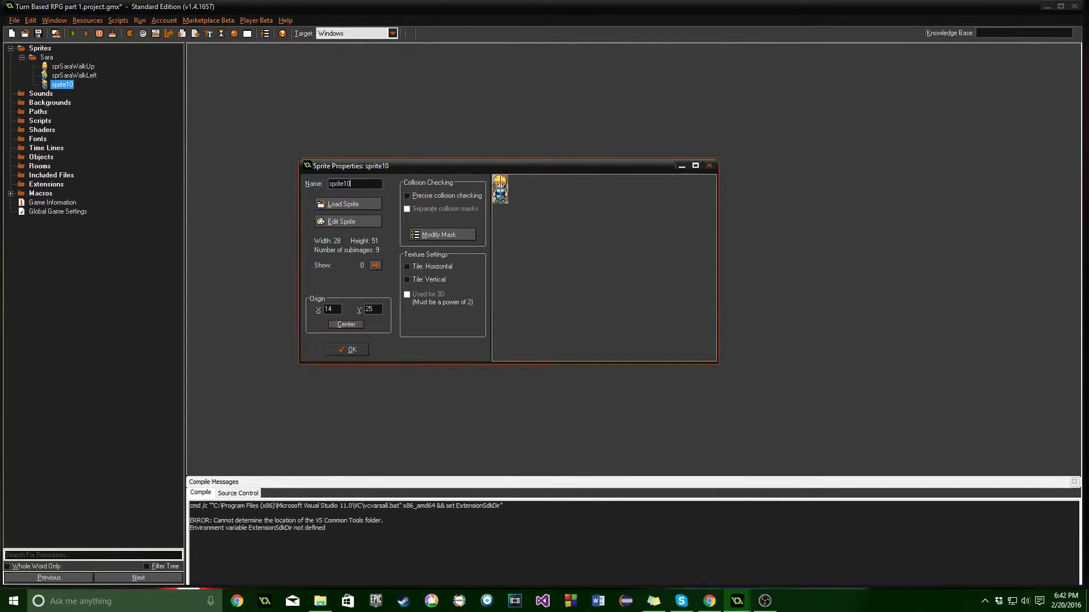
text(sprSaraWalkDown)
click(361, 350)
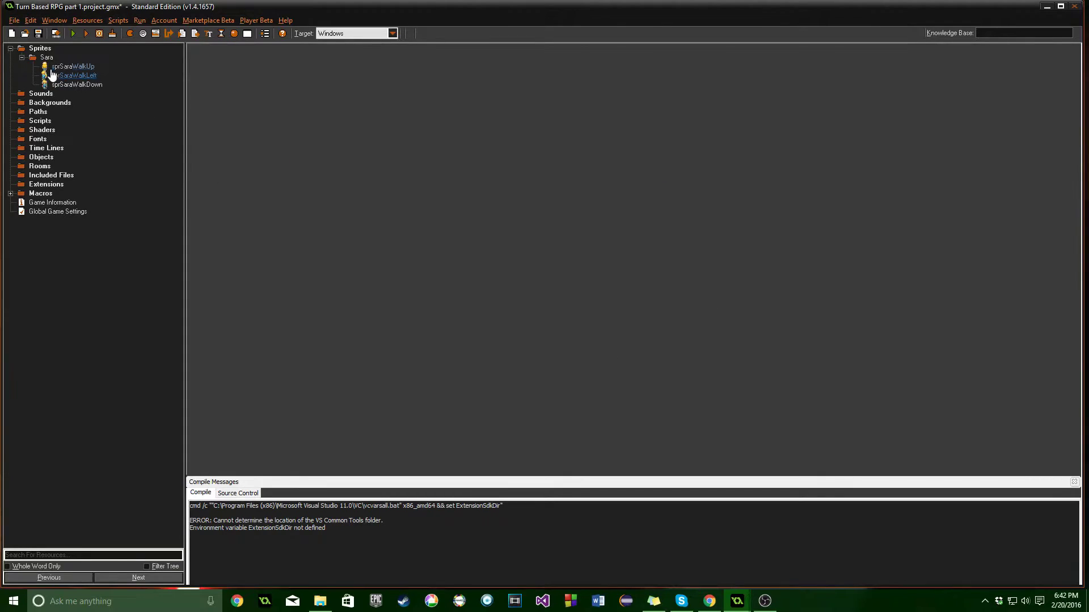
click(49, 59)
Create sprSaraWalkRight from nine walk-right SaraWithBow.png frames, cropped to 29x48
right_click(50, 60)
click(68, 70)
text(spr)
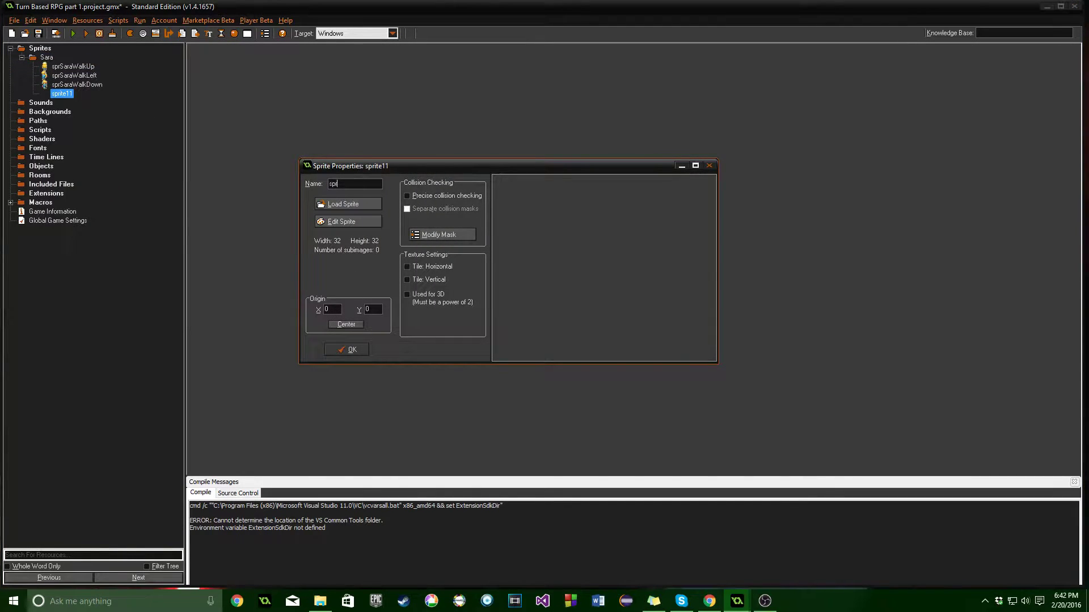
text(SaraWalkRight)
click(348, 221)
click(363, 134)
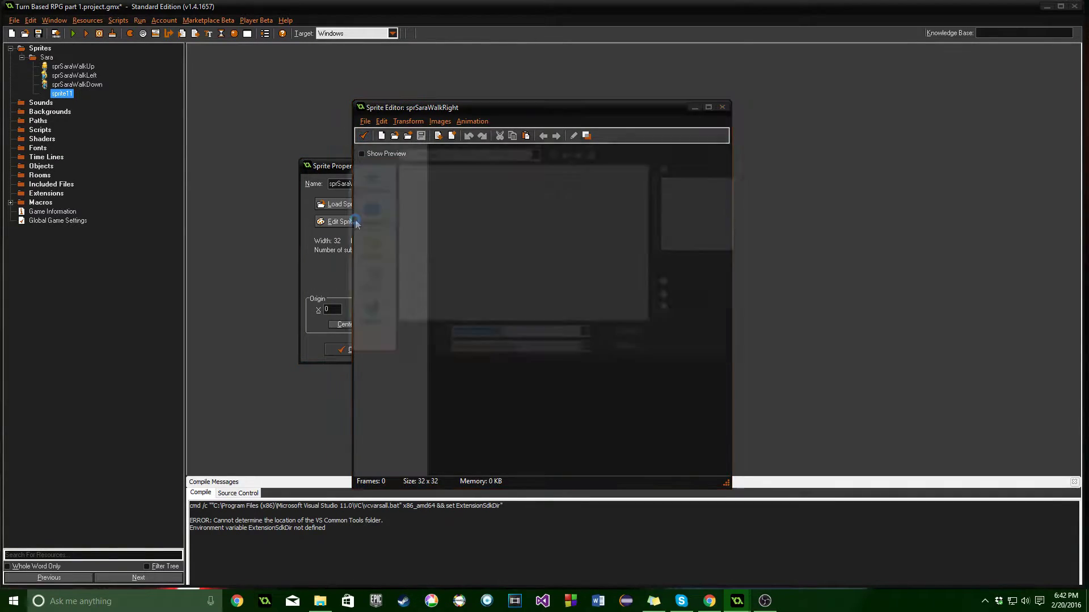
click(630, 335)
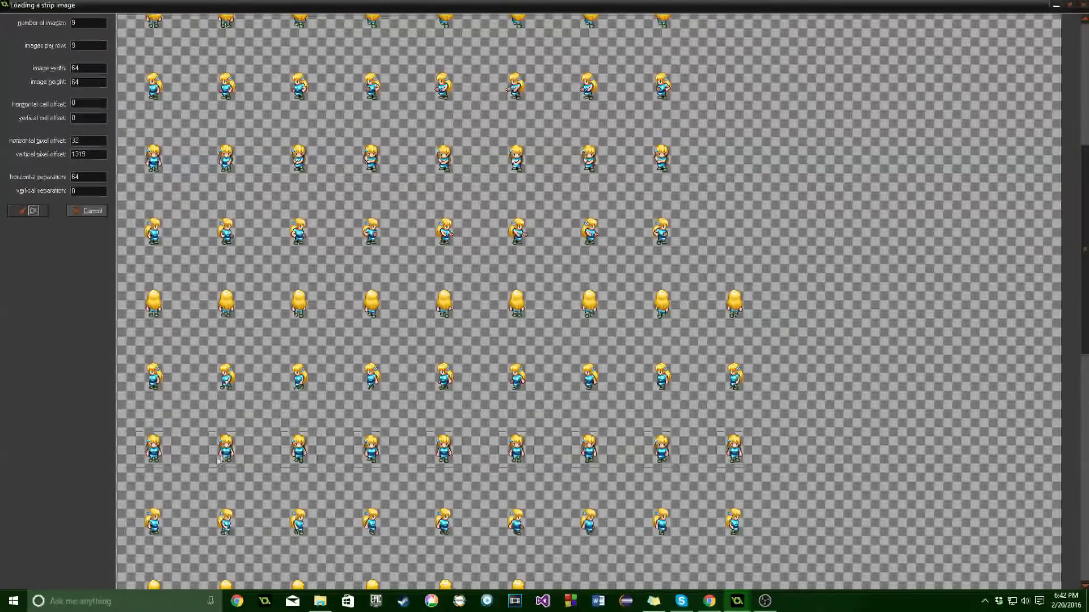
click(138, 505)
click(138, 504)
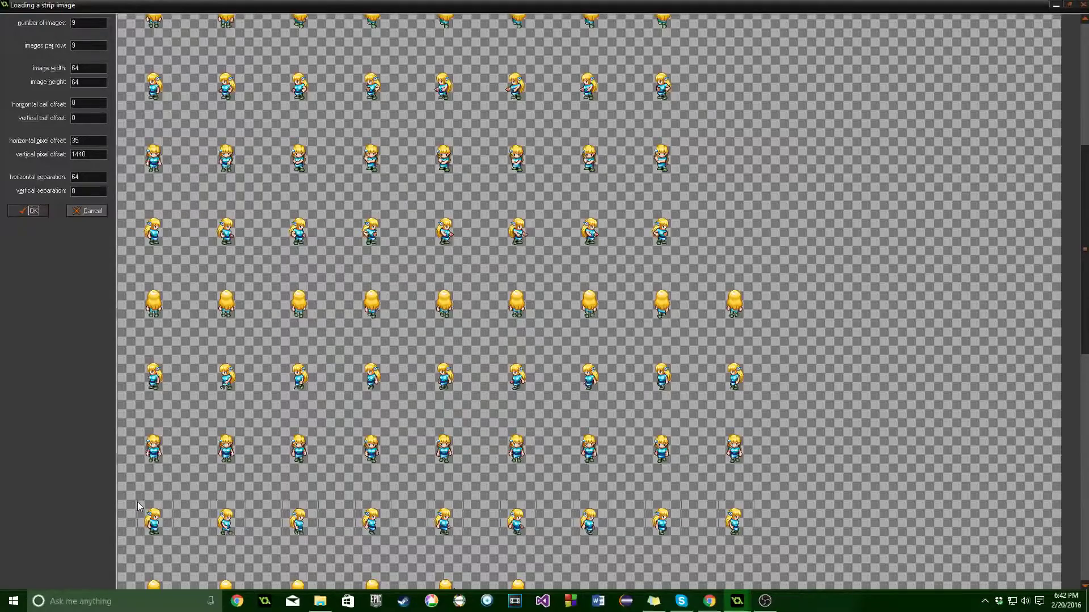
click(29, 210)
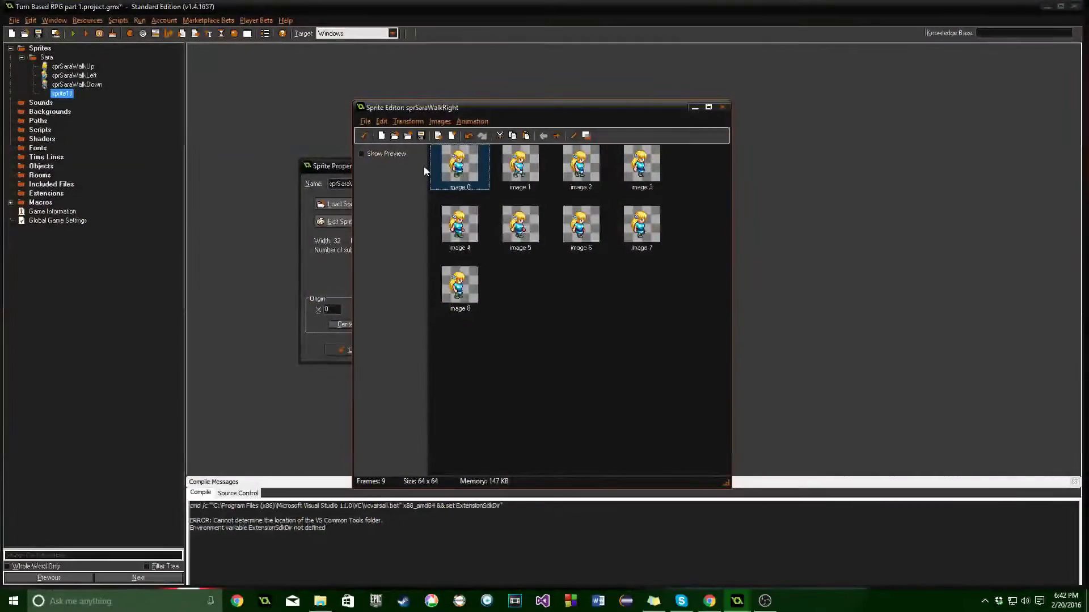
key(Return)
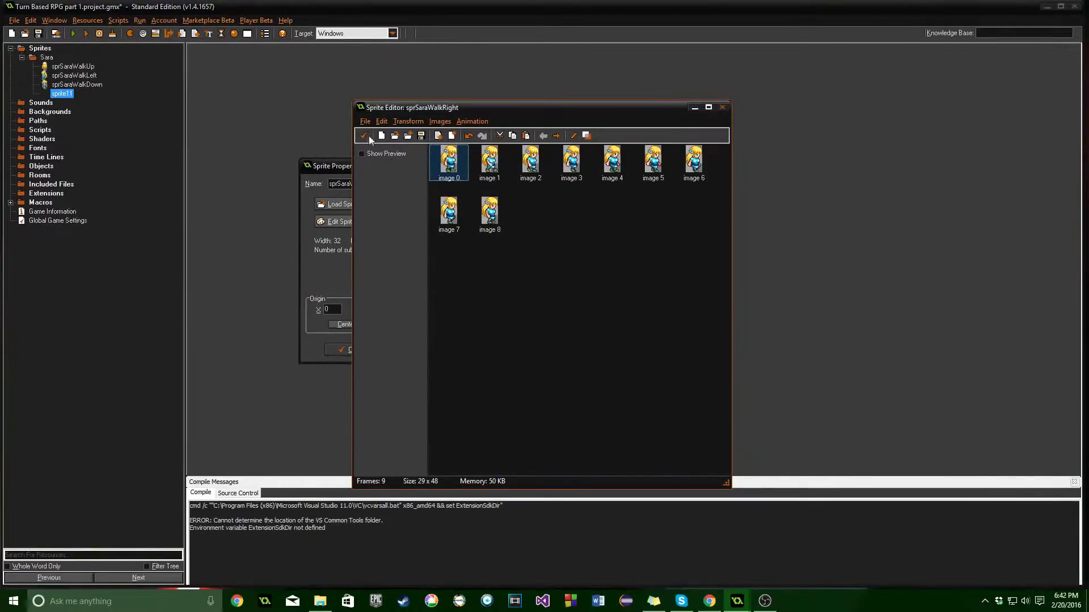
click(364, 136)
Save sprSaraWalkRight, then import 13 archer-row frames into a new Sara sprite
click(347, 349)
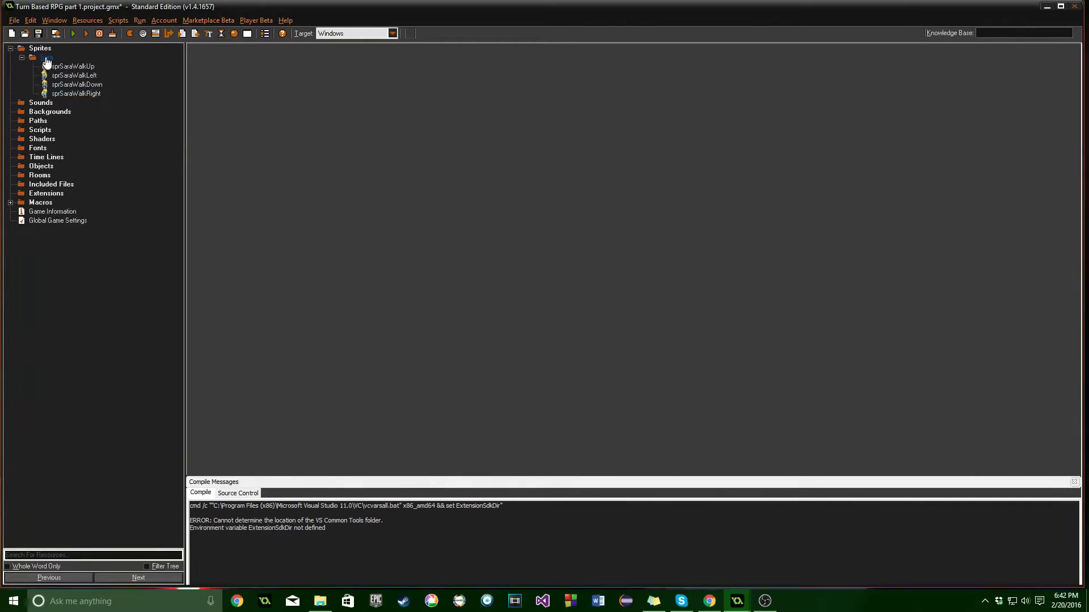
right_click(47, 61)
click(46, 63)
click(335, 222)
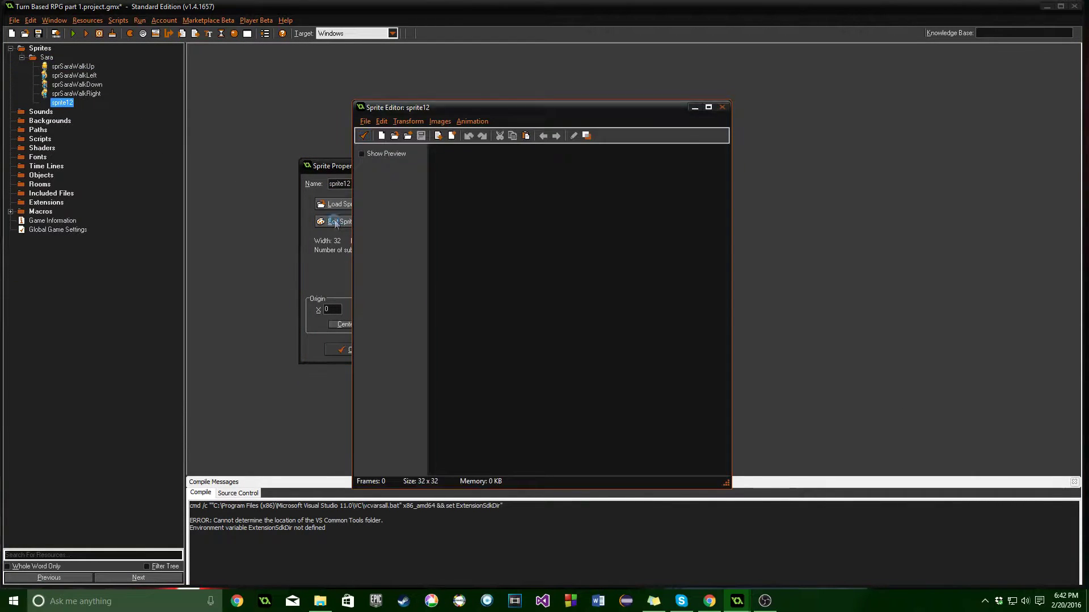
key(ctrl+t)
click(610, 336)
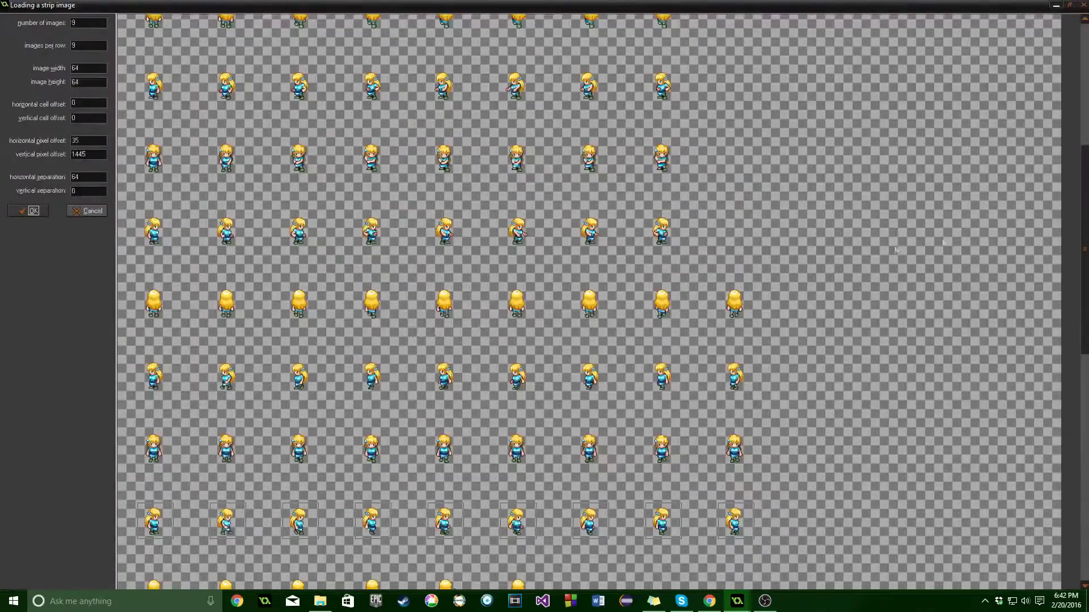
scroll(578, 439, down, 5)
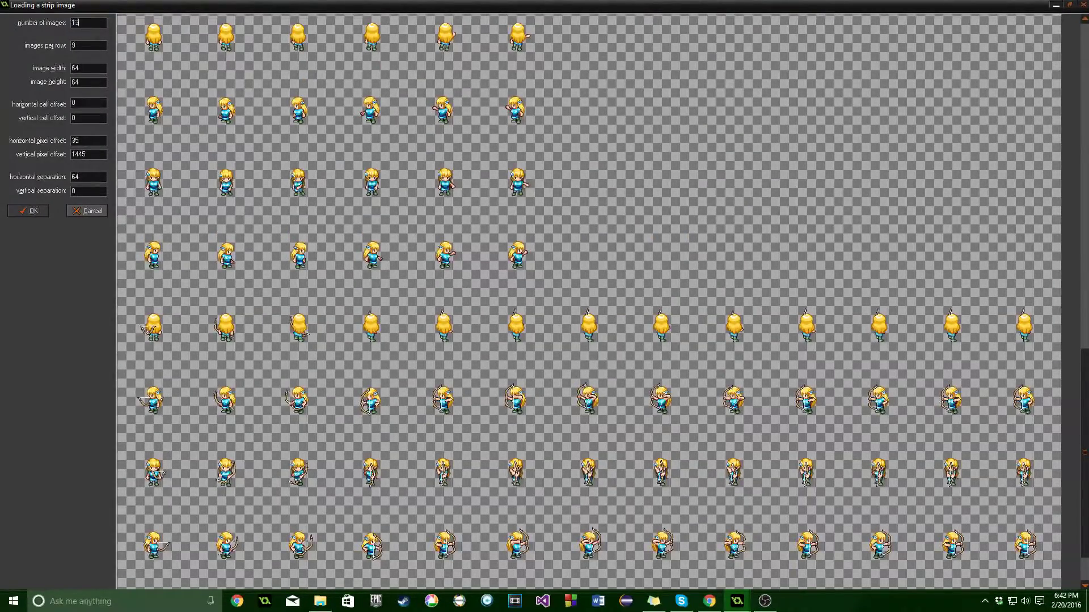
key(Tab)
text(13)
click(135, 531)
click(135, 525)
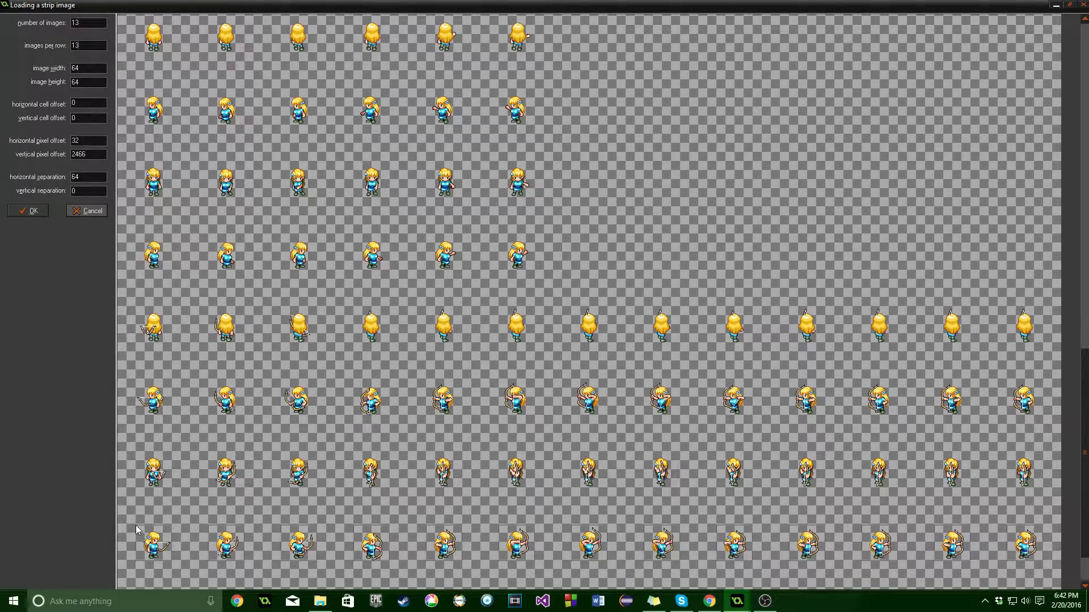
click(31, 211)
Crop to 49x59, centre the origin at 24, 29, and name it sprSaraShootRight
click(440, 122)
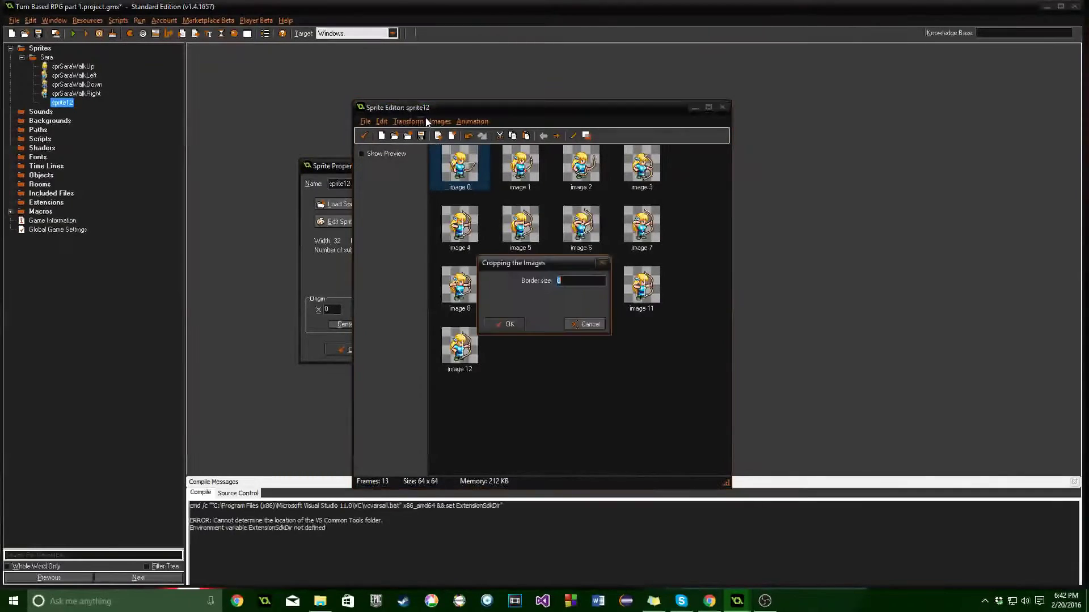
key(Return)
click(364, 135)
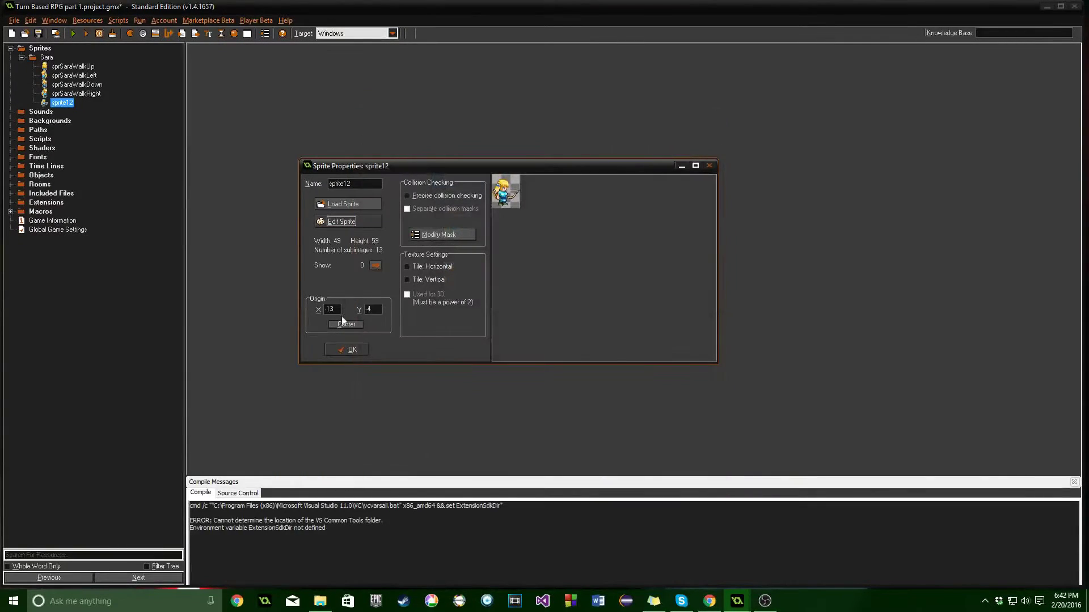
click(343, 324)
double_click(350, 183)
text(sprS)
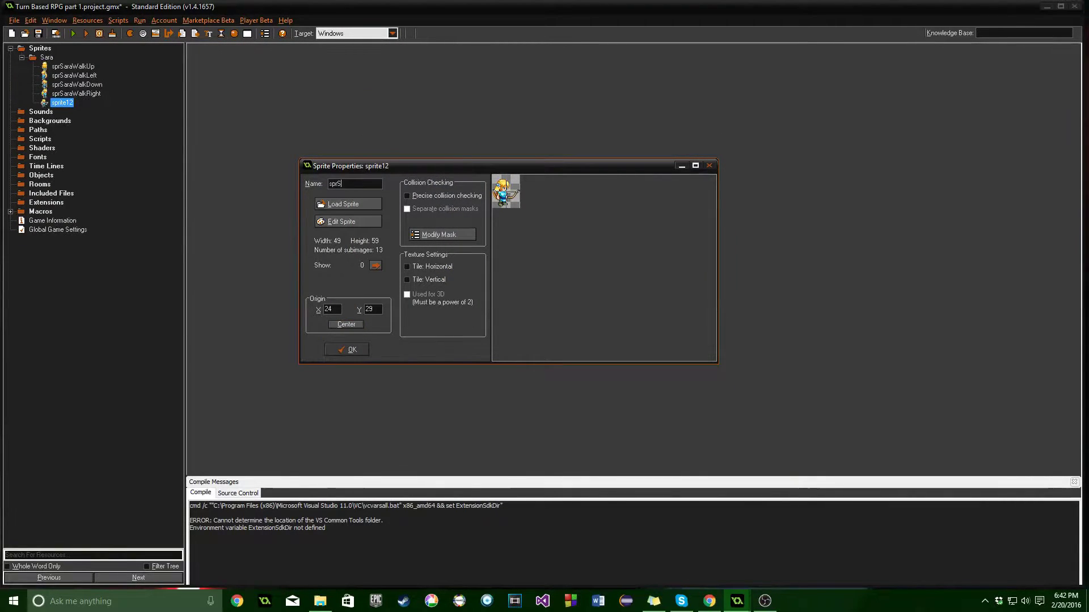
text(araShootRight)
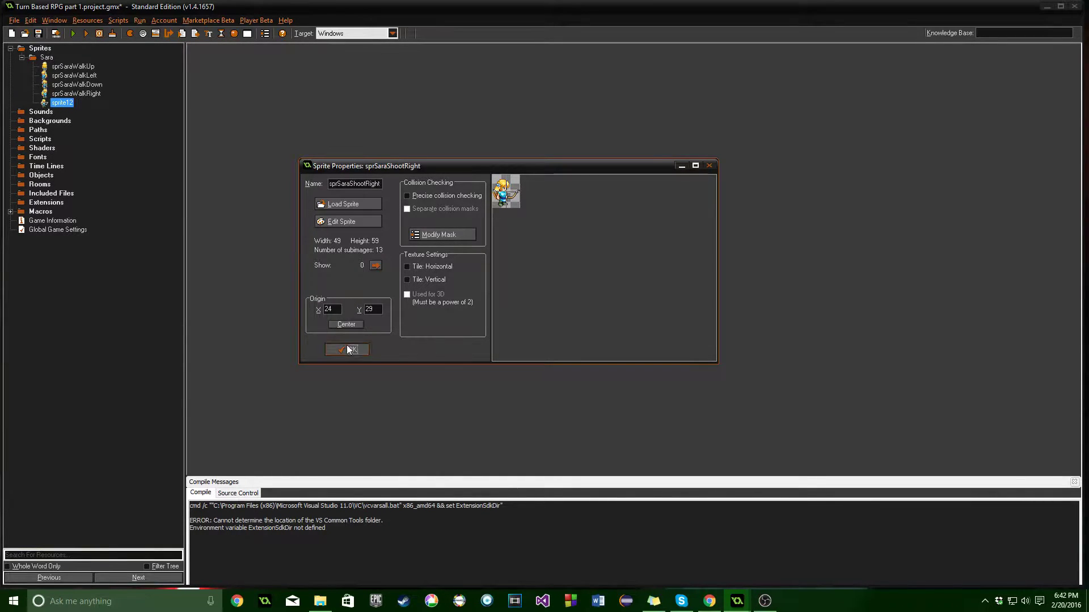
click(347, 349)
double_click(46, 58)
Create an Enemy group under Sprites with a new sprite inside it
right_click(40, 48)
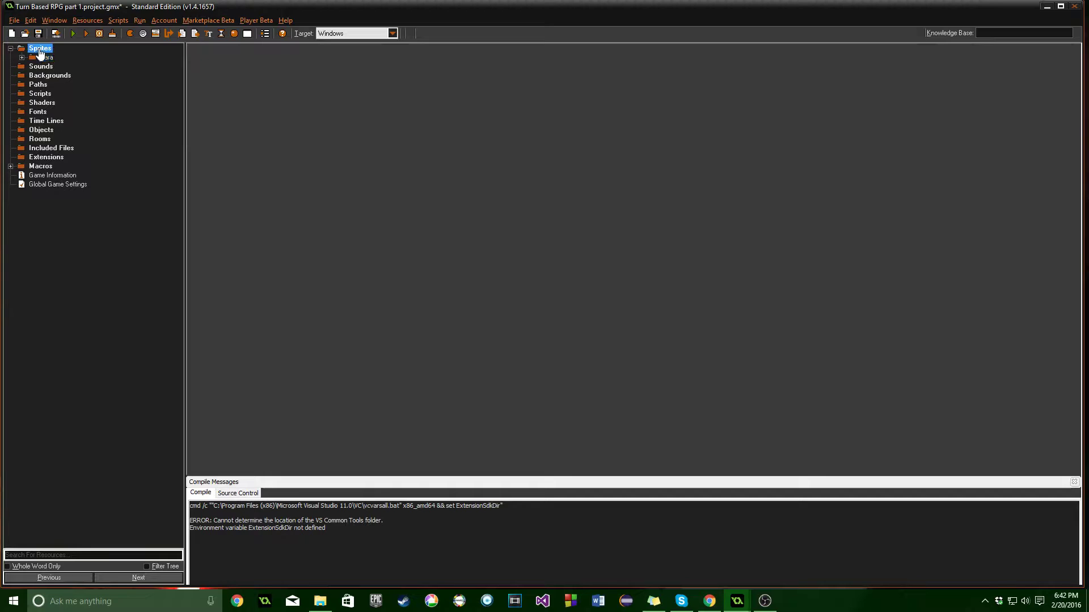
click(64, 94)
text(Enemy)
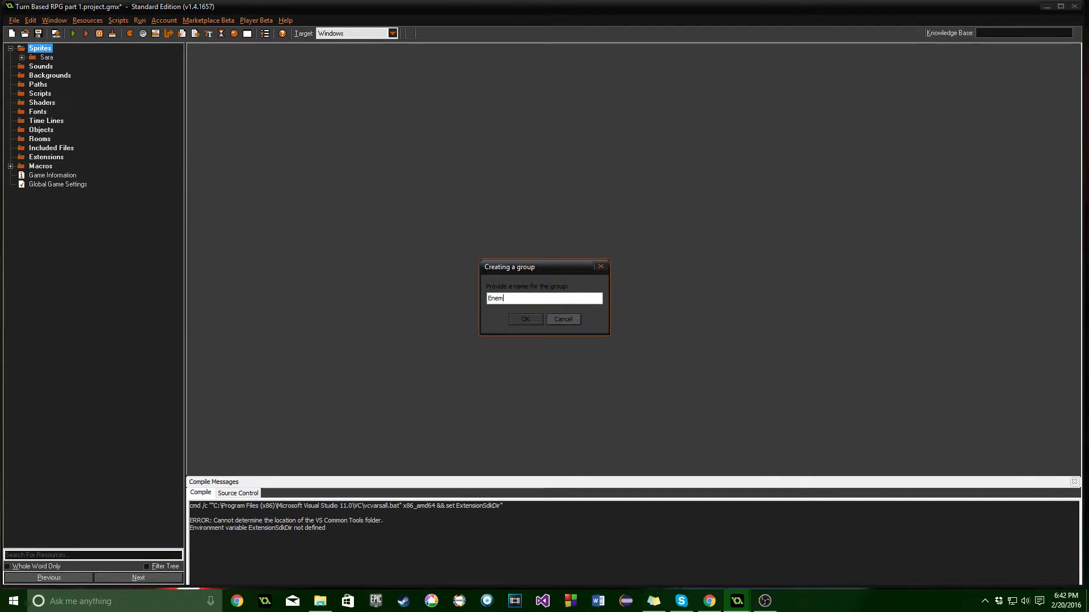
click(517, 319)
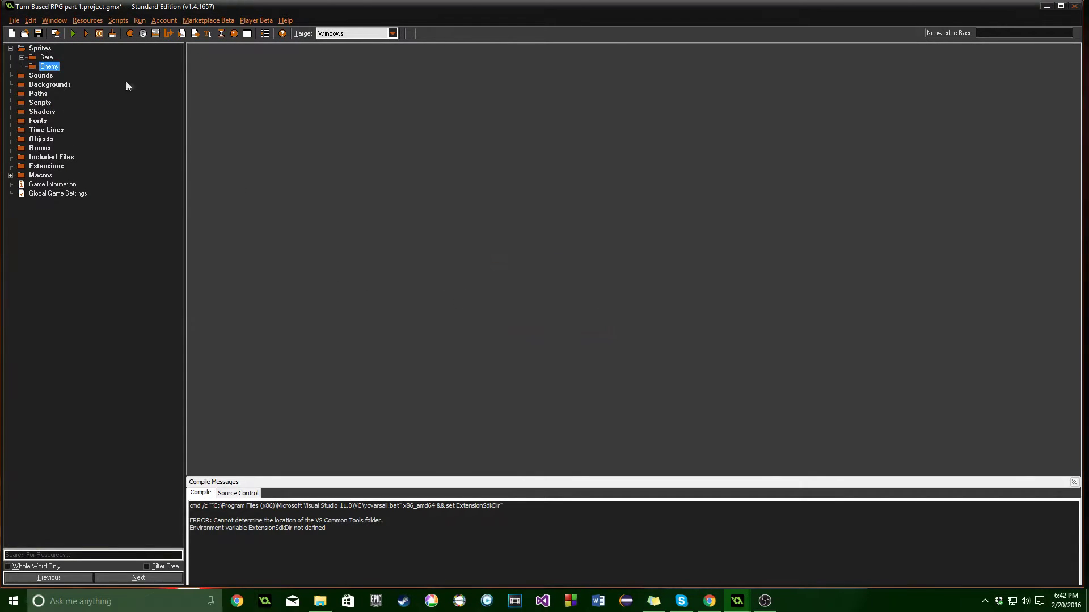
right_click(49, 69)
click(63, 76)
Start Create from Strip and select oga_2ndsheet_10_monsters_cp_RENDER.png in the Enemies folder
click(366, 221)
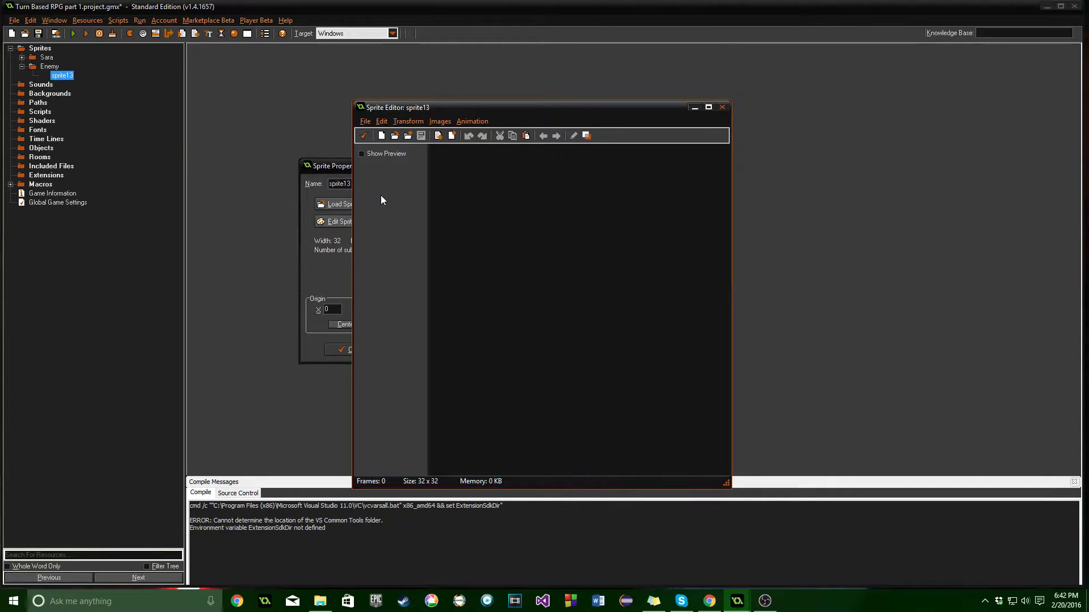
click(366, 122)
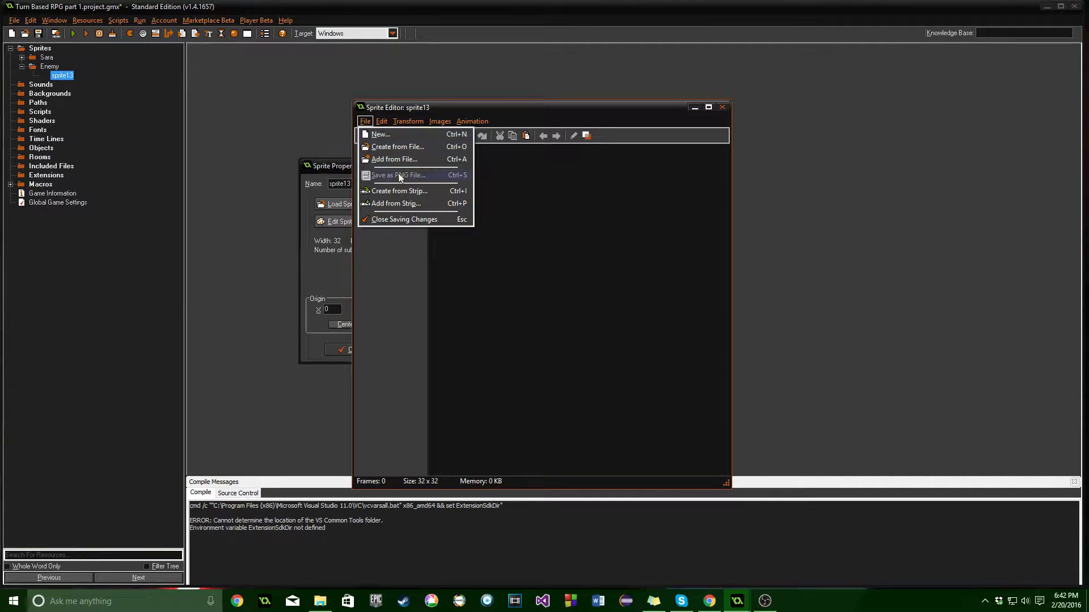
click(409, 192)
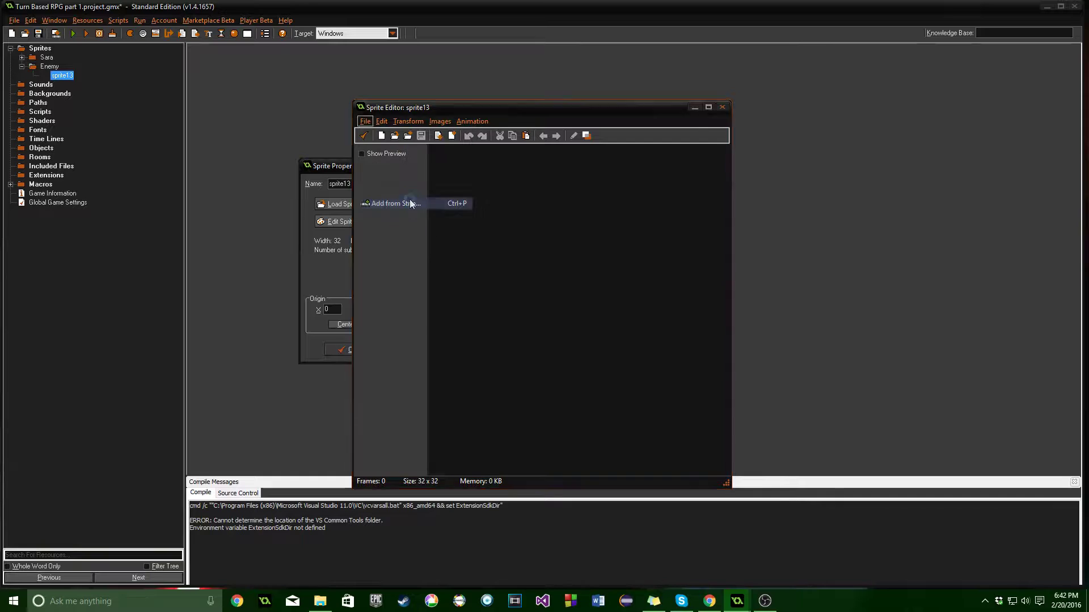
click(567, 152)
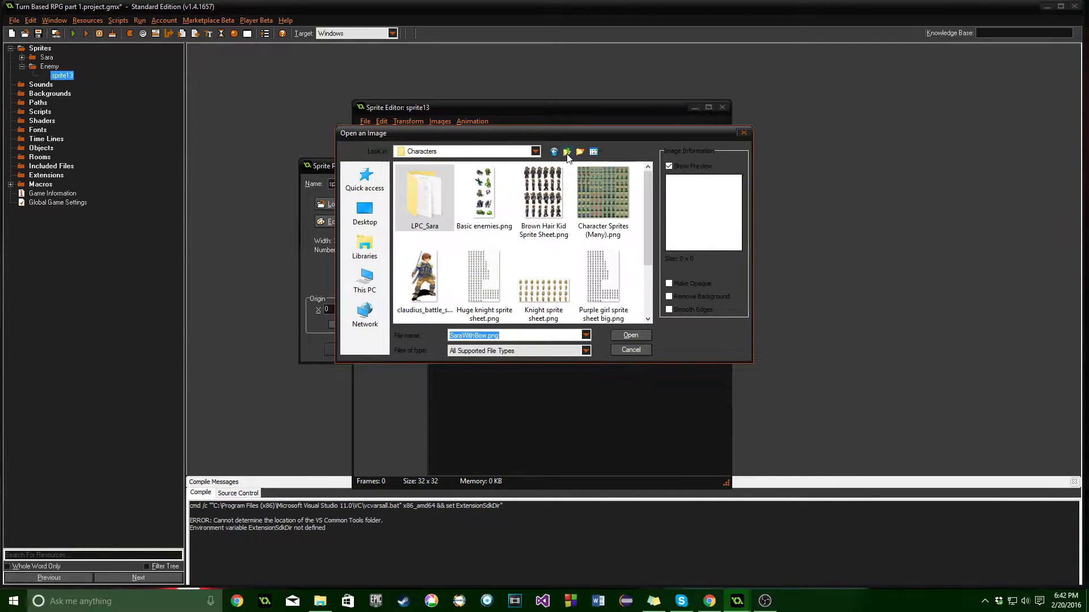
click(566, 151)
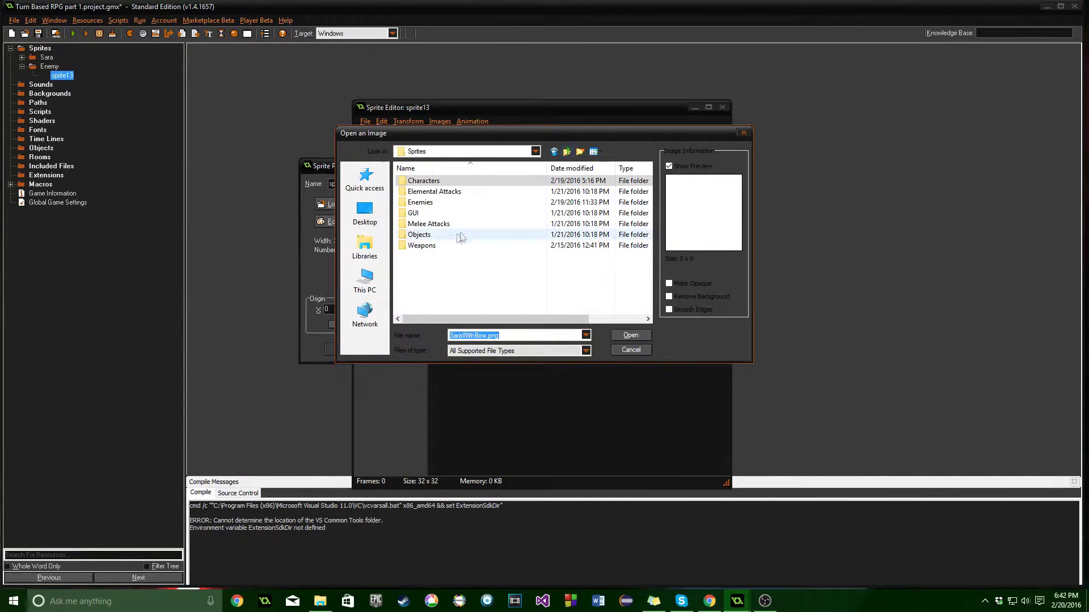
double_click(443, 202)
scroll(494, 225, down, 2)
click(543, 195)
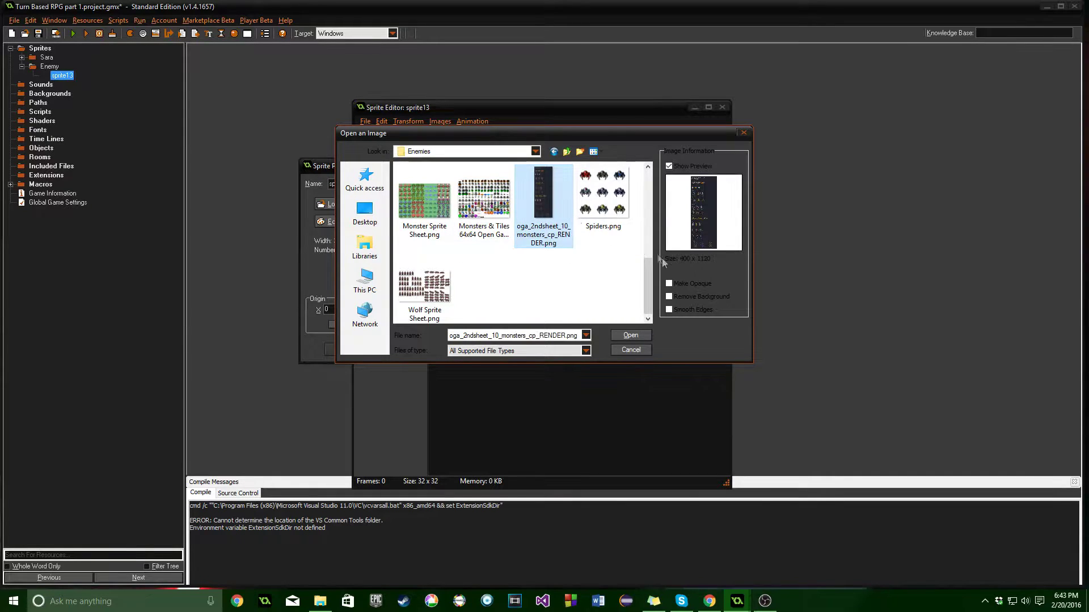
click(683, 297)
Open the monster sheet as a strip and take the ninja as a single frame
click(641, 337)
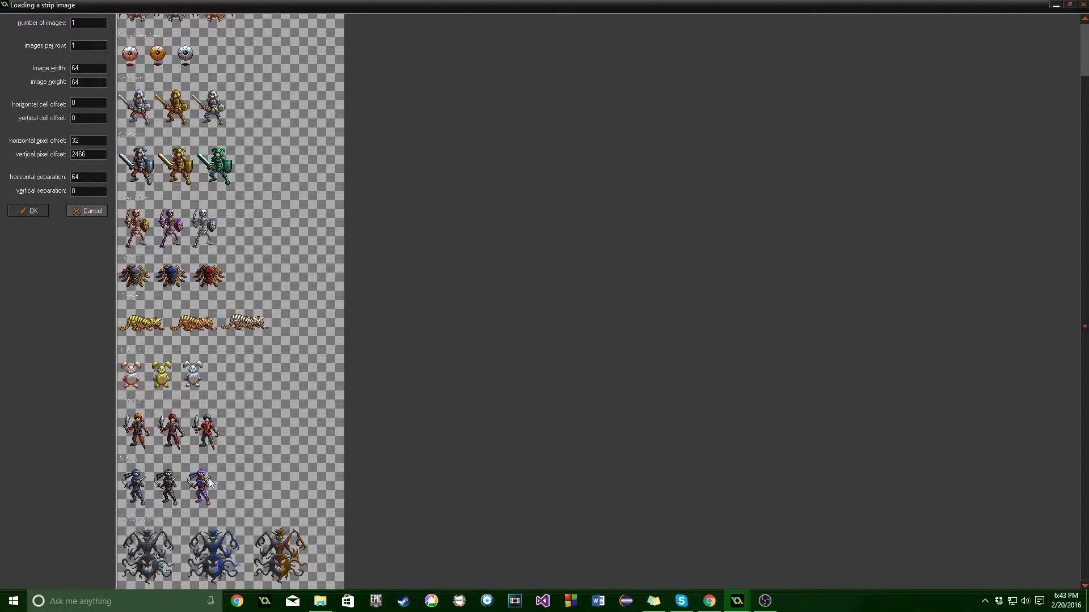
drag(189, 482, 183, 471)
click(41, 214)
Trim the ninja to 43x64, centre the origin at 21, 32, and name it sprNinja
click(408, 121)
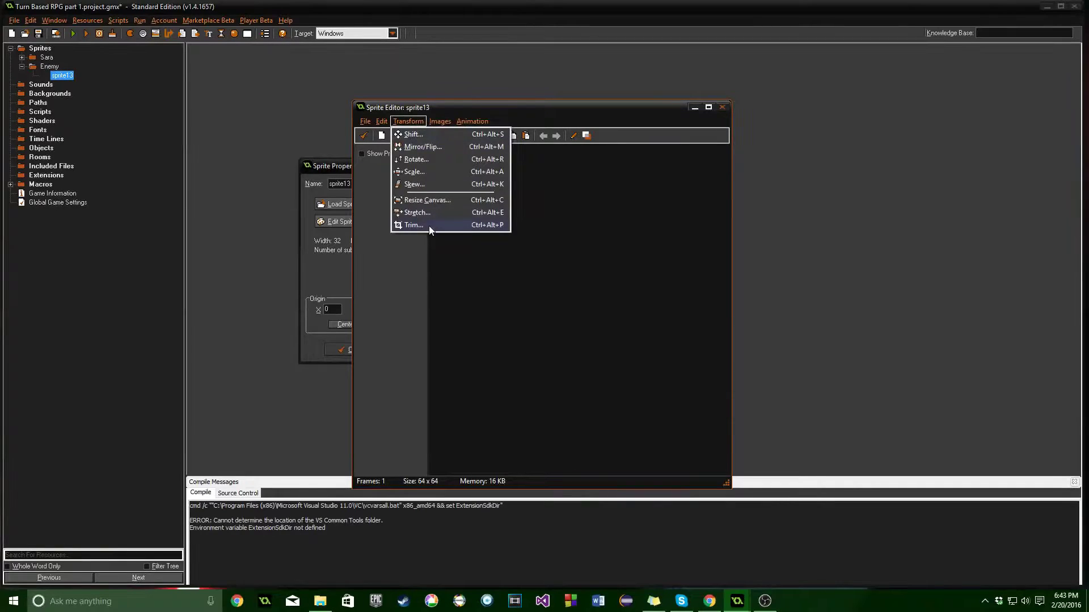
click(413, 225)
click(502, 323)
click(364, 136)
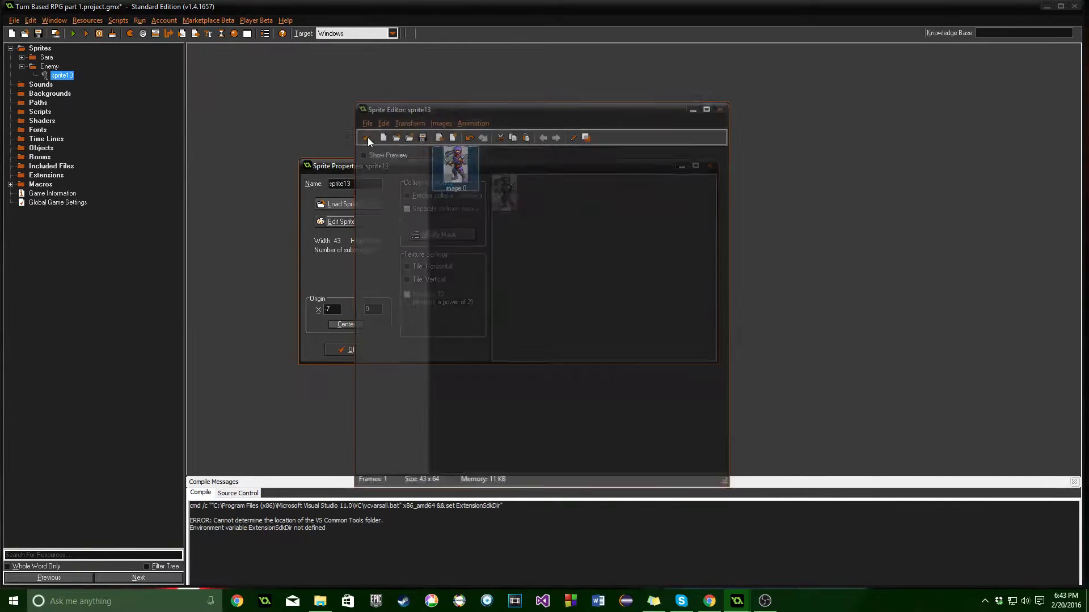
click(346, 324)
double_click(357, 184)
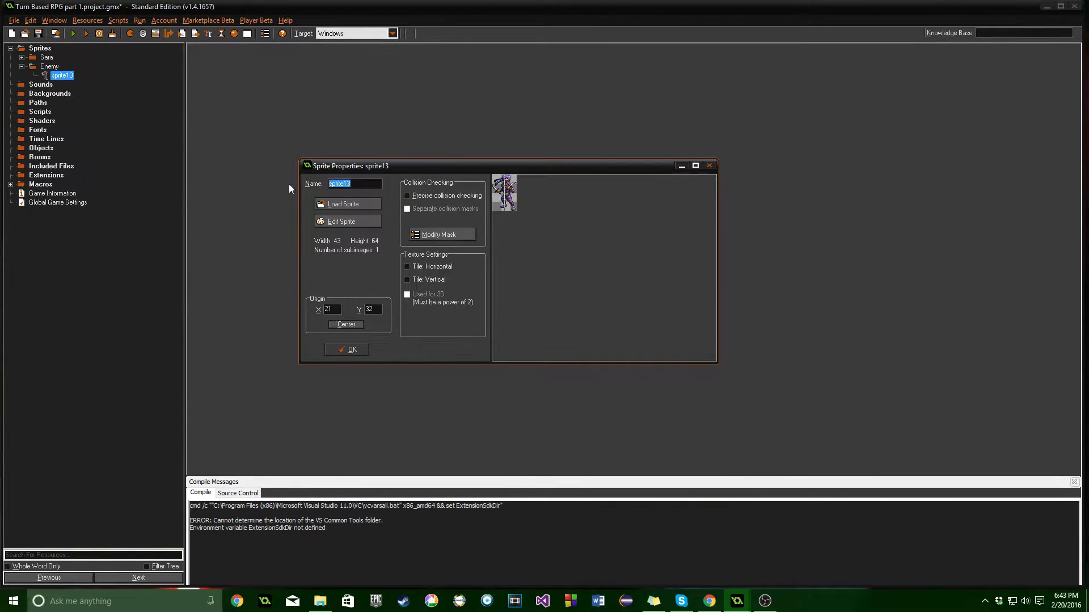
text(sprNinja)
click(368, 347)
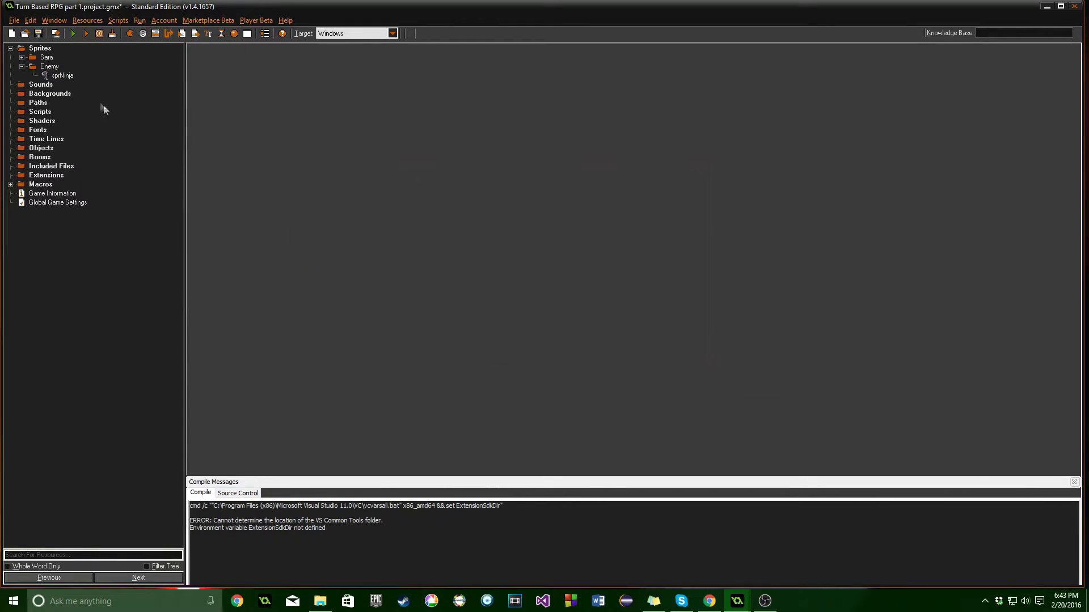
Create a new background loaded from Woodland_ground.png
click(22, 69)
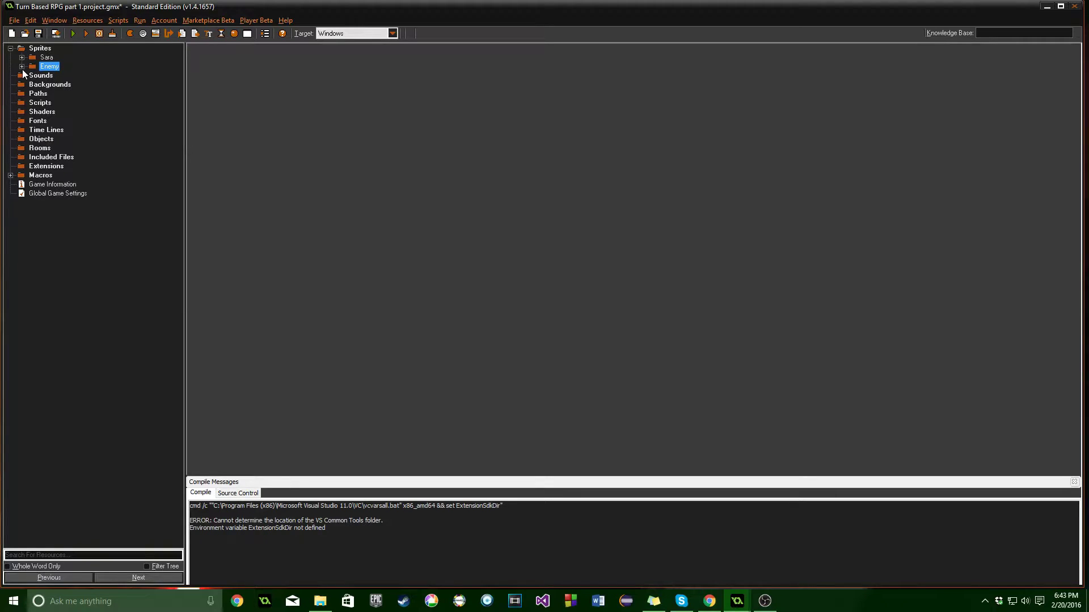
right_click(57, 85)
click(57, 93)
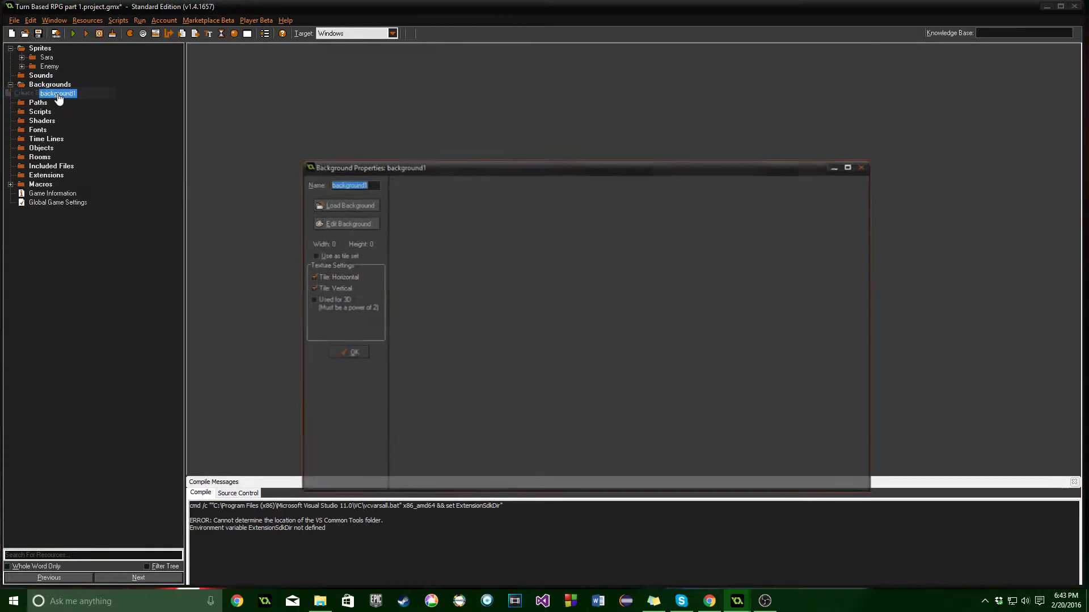
click(352, 210)
scroll(497, 297, down, 3)
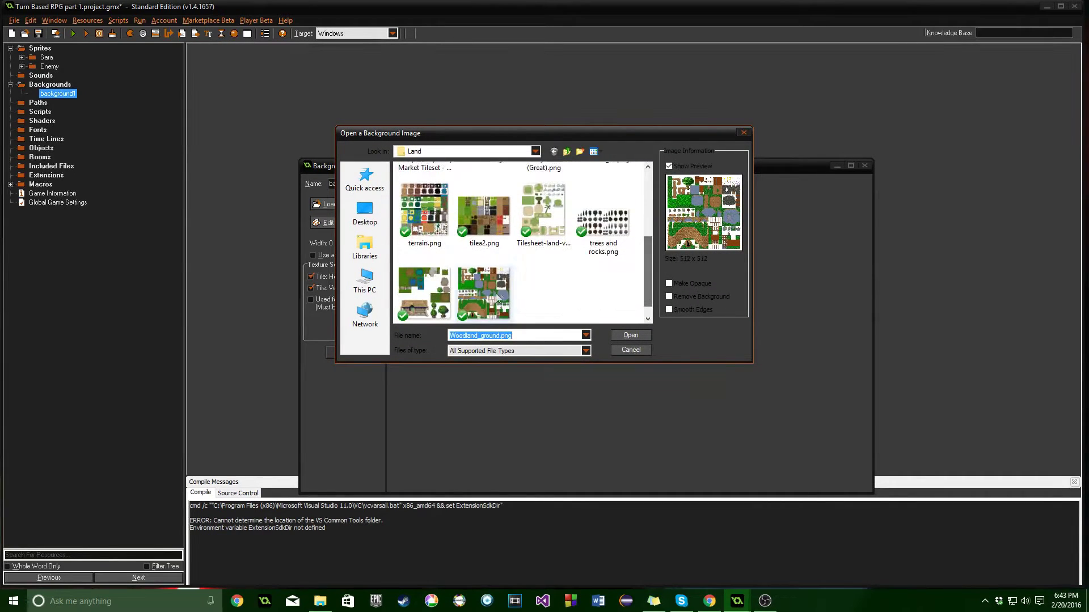
scroll(645, 286, down, 1)
click(479, 282)
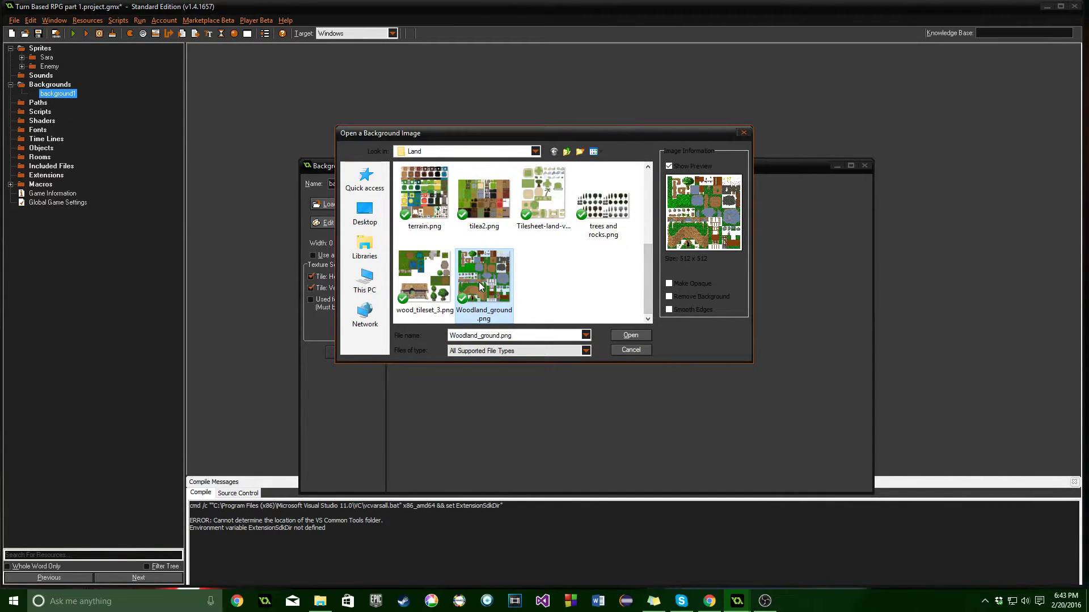
click(629, 335)
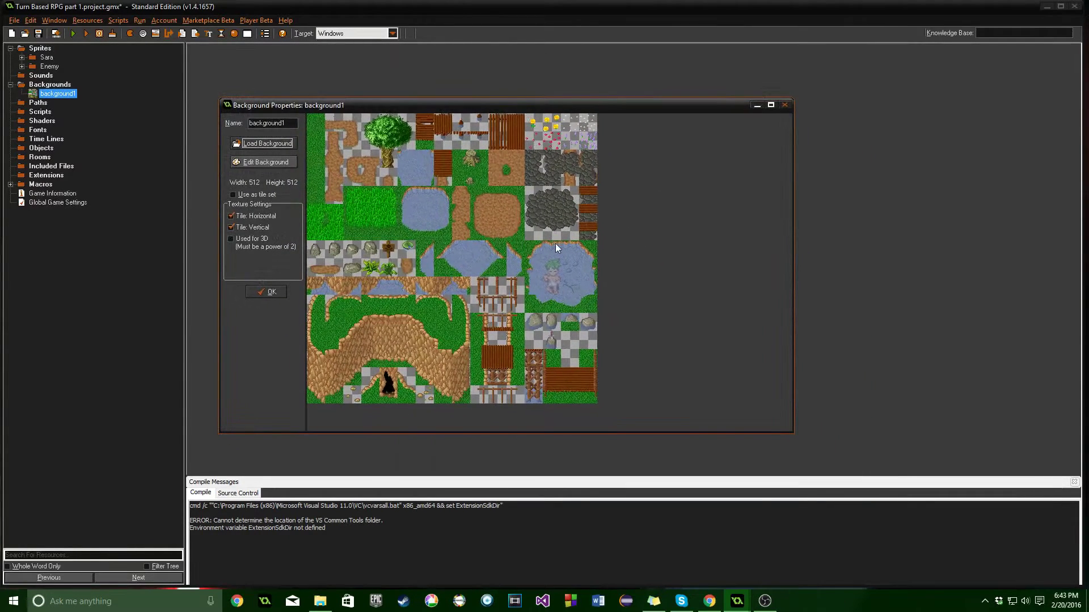
Make the background a tile set of 32x32 tiles and rename it bgTileSet
click(243, 195)
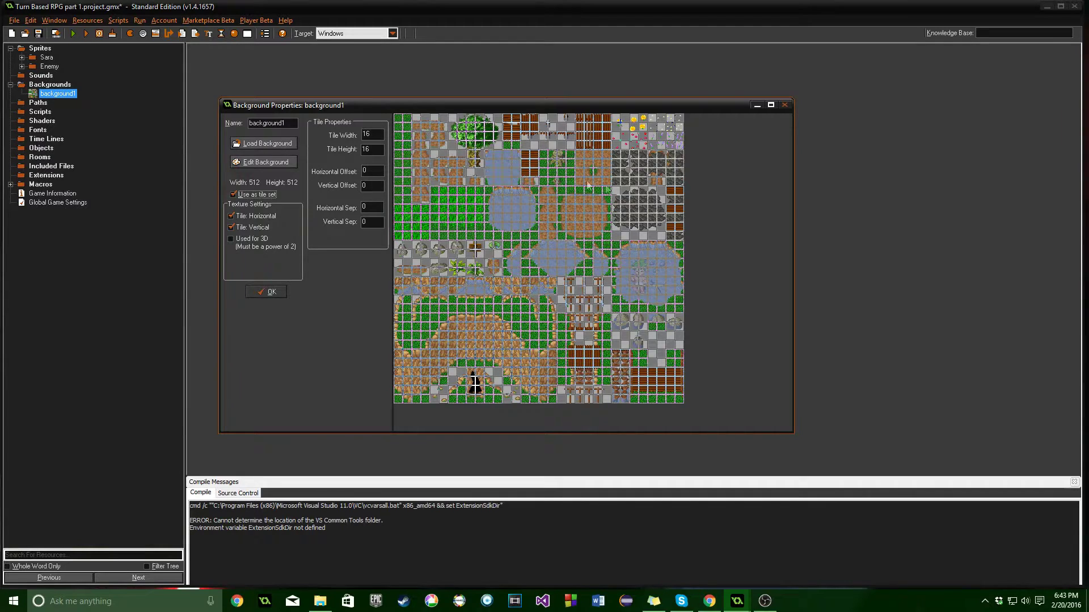
text(32)
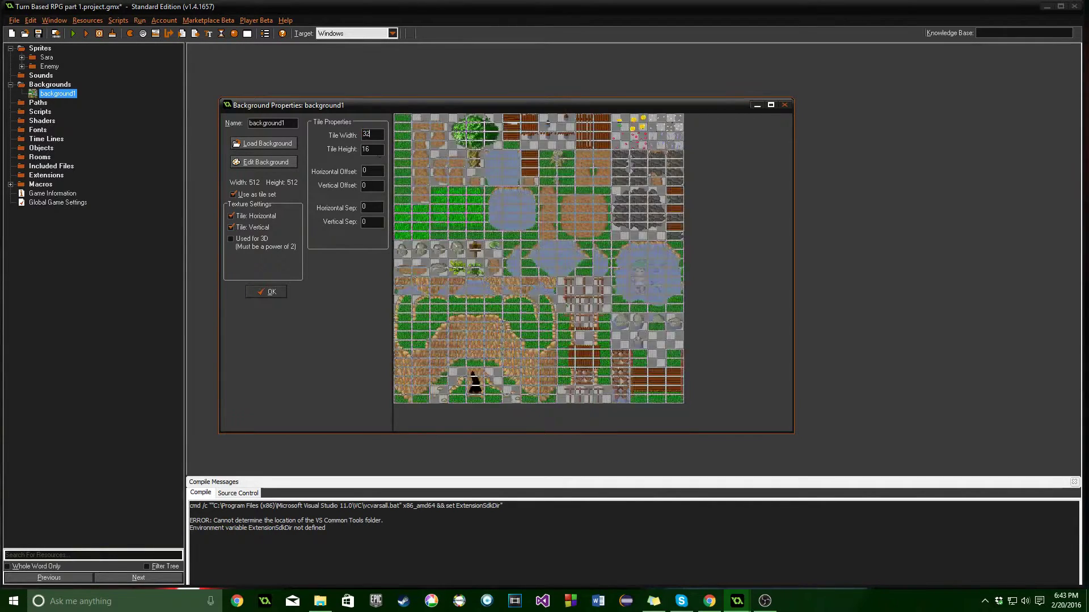
key(Tab)
text(32)
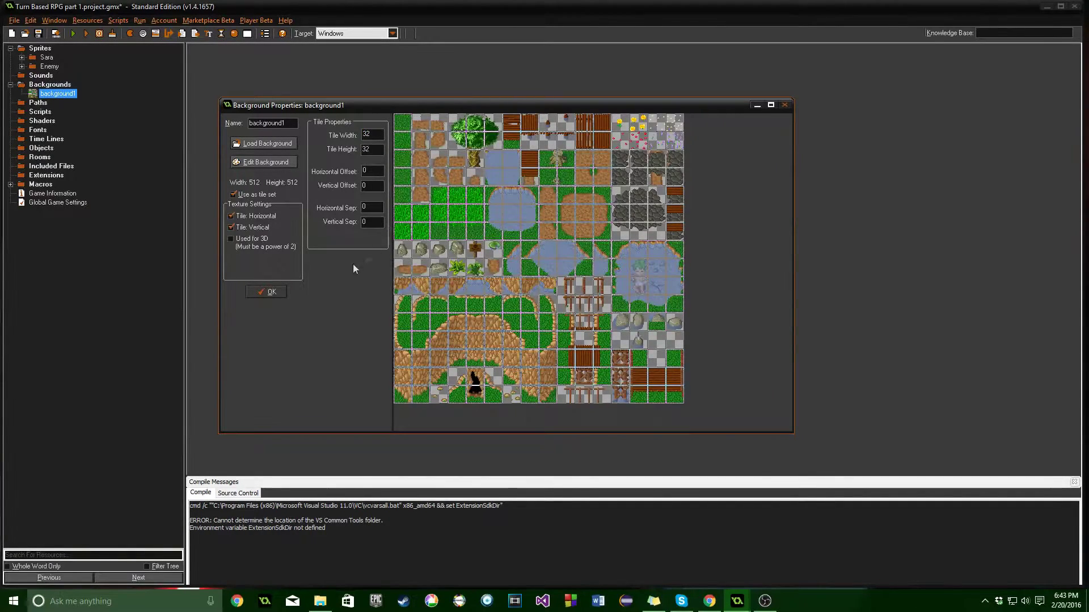
click(270, 290)
double_click(66, 94)
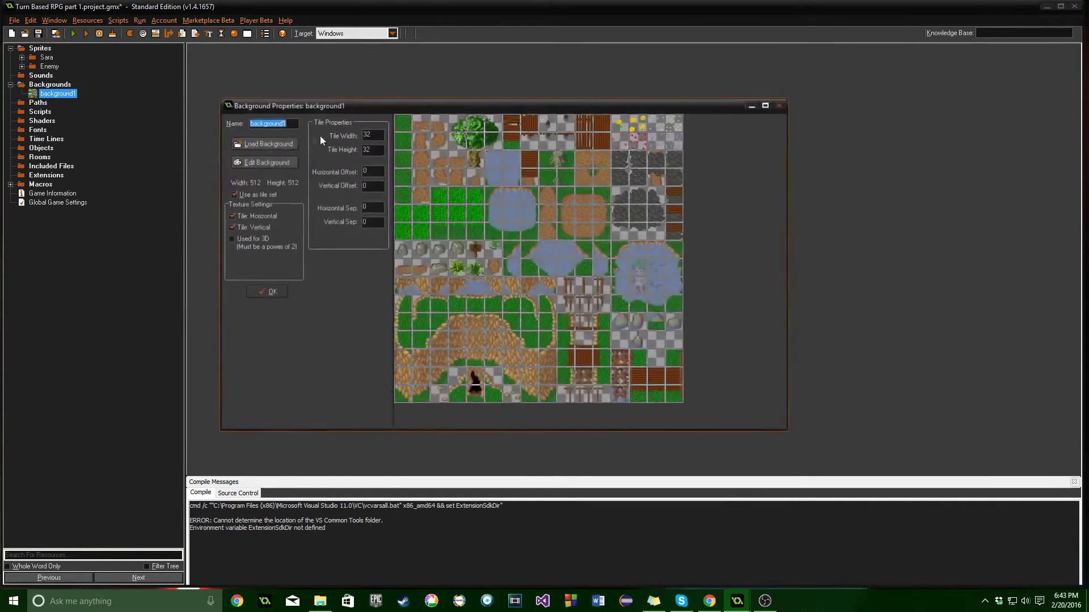
text(bg)
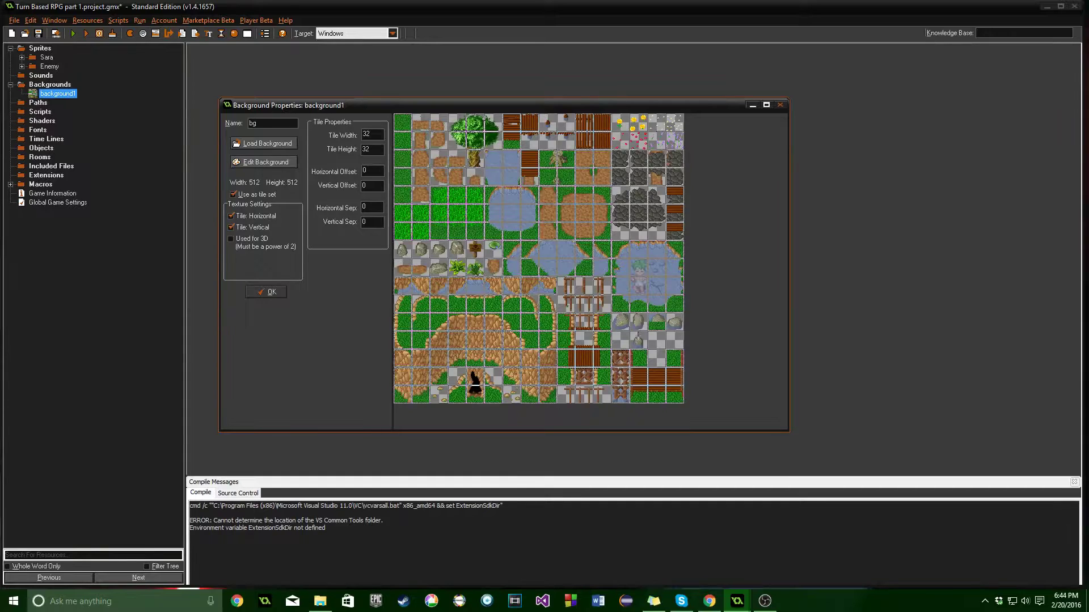
text(TileSet)
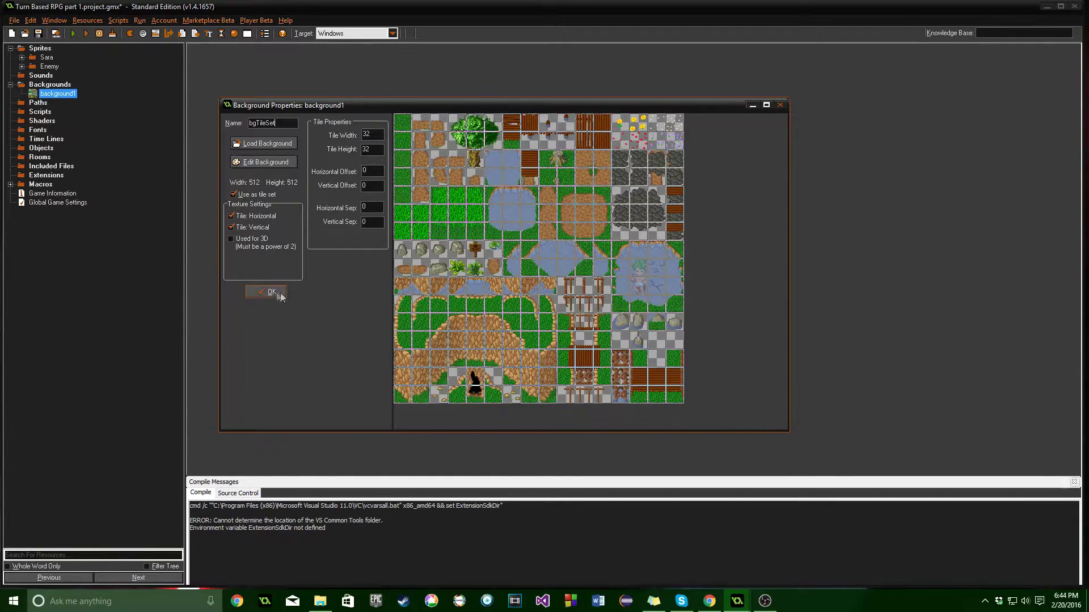
click(271, 293)
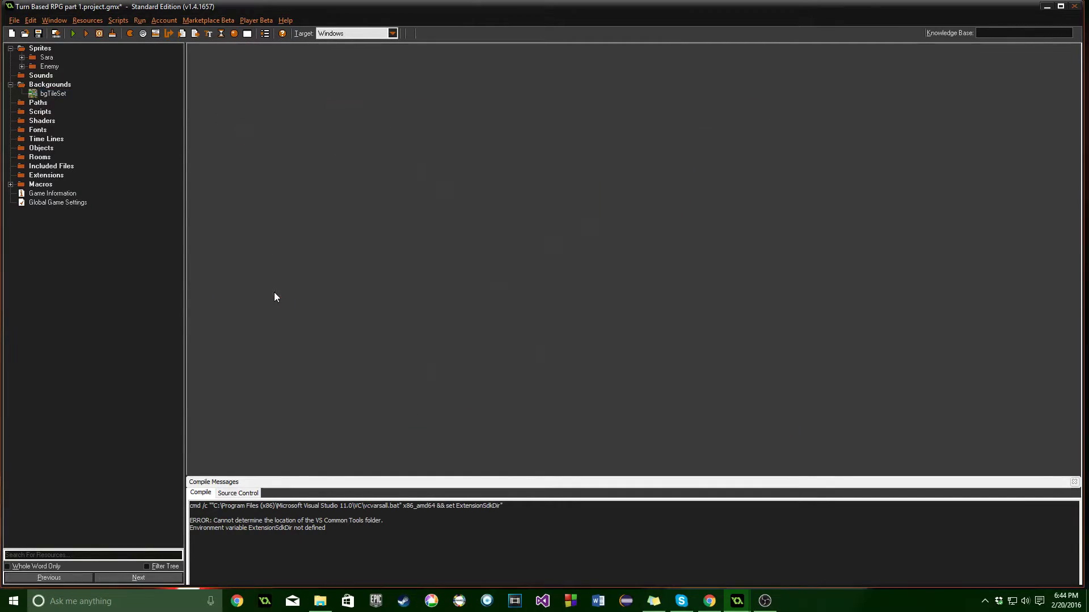
Create a new persistent room named rmStart with room speed 60
right_click(43, 158)
click(63, 165)
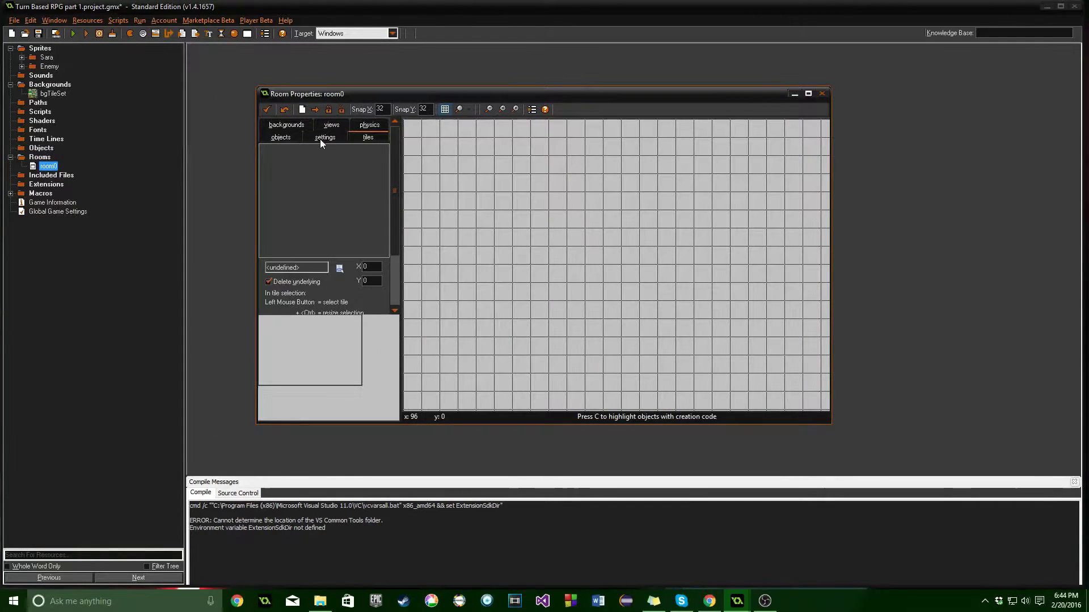
click(320, 139)
text(rm)
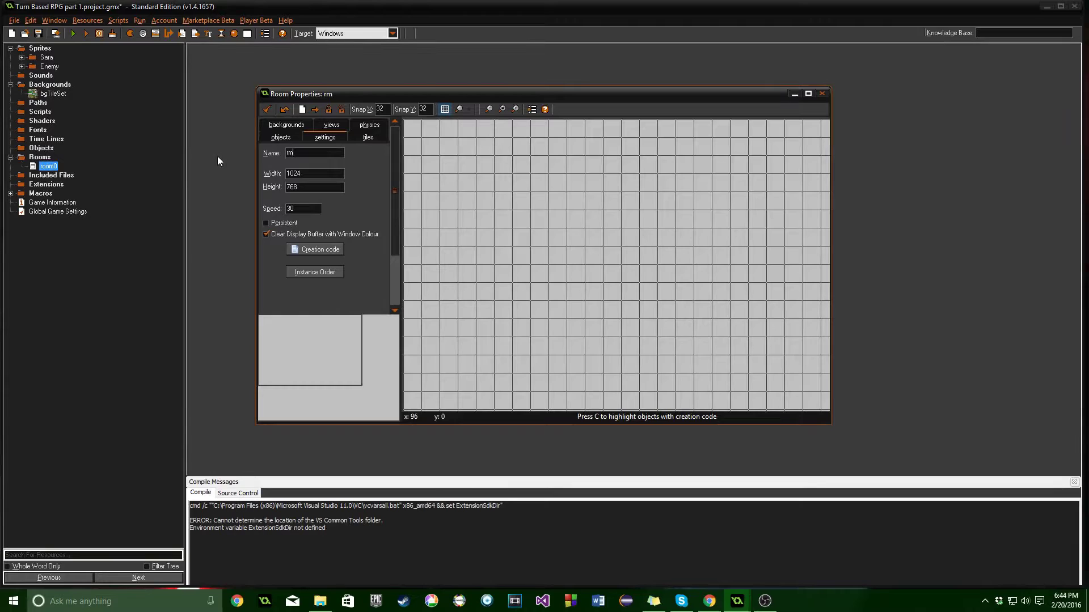
text(Start)
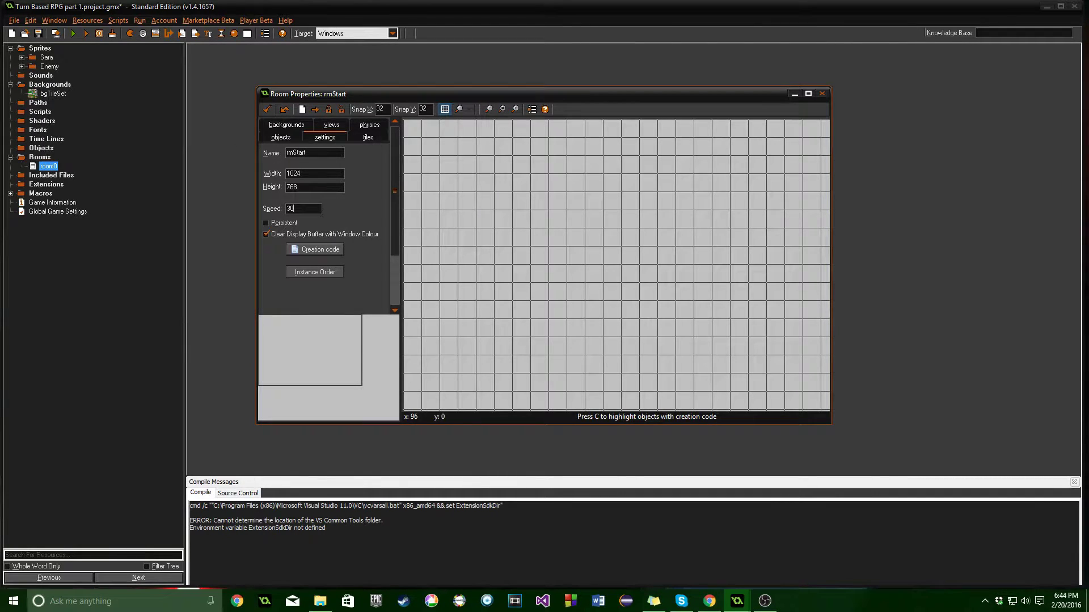
key(BackSpace)
key(BackSpace)
text(60)
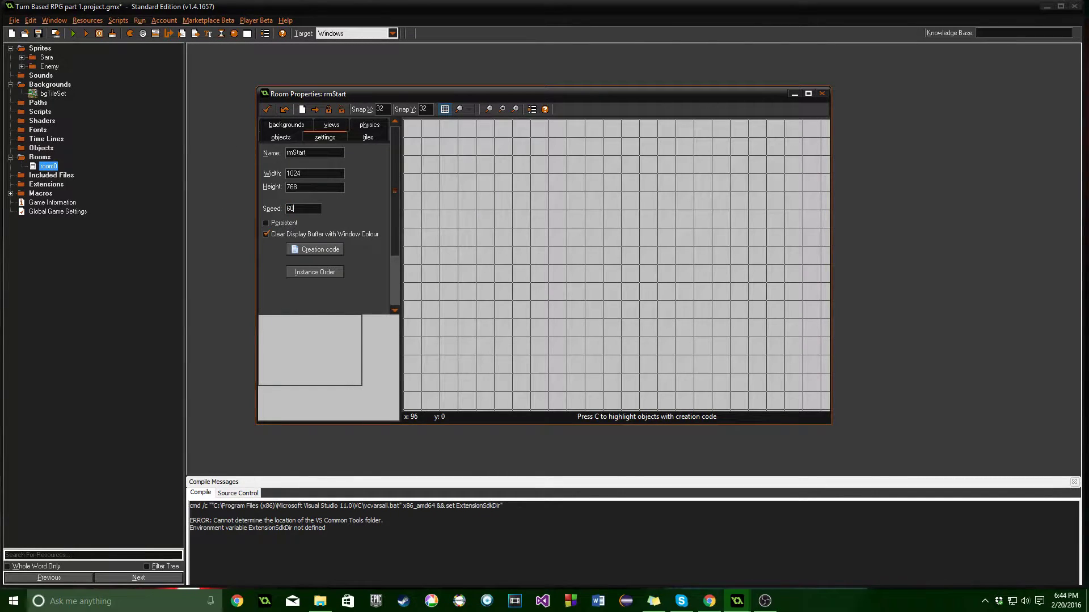
click(270, 222)
click(266, 109)
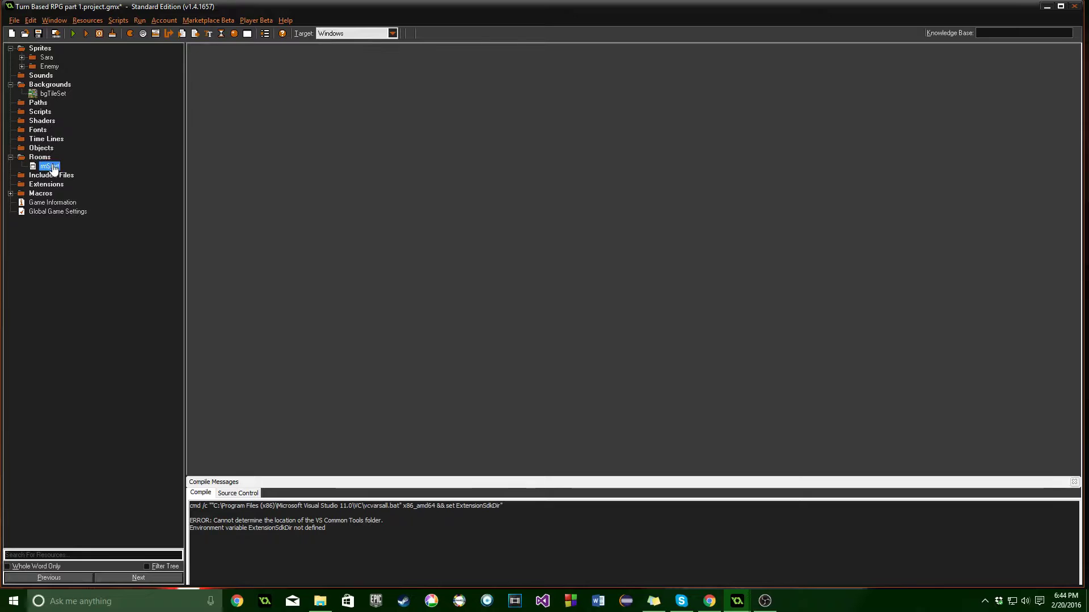
Create a second room rmBattle with speed 60, sized 1280 x 720
right_click(39, 156)
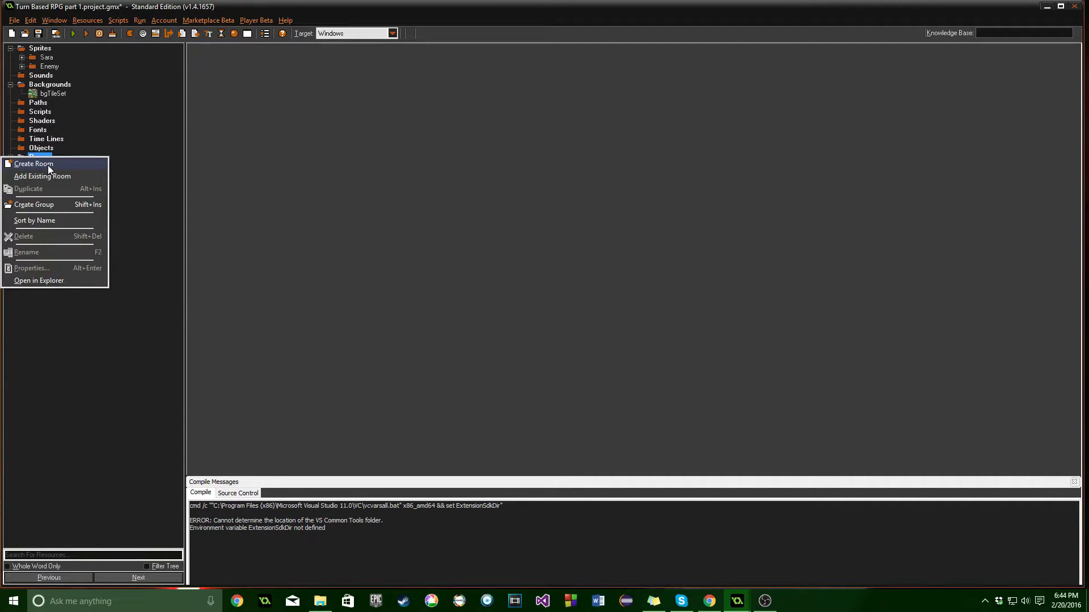
click(48, 165)
click(325, 138)
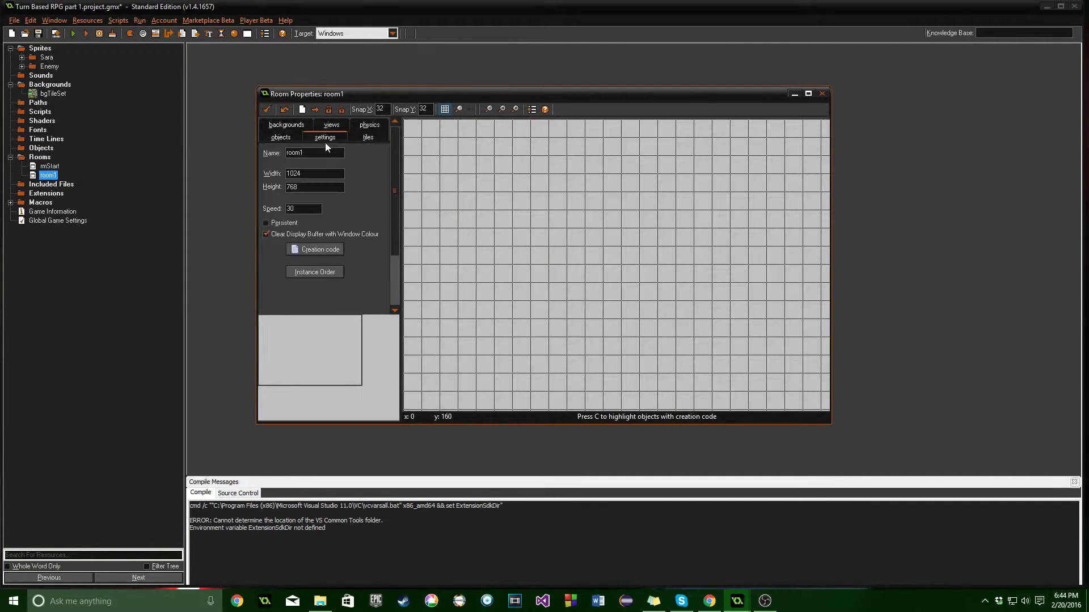
double_click(290, 208)
text(60)
double_click(313, 154)
text(rmBattle)
key(Tab)
text(1280)
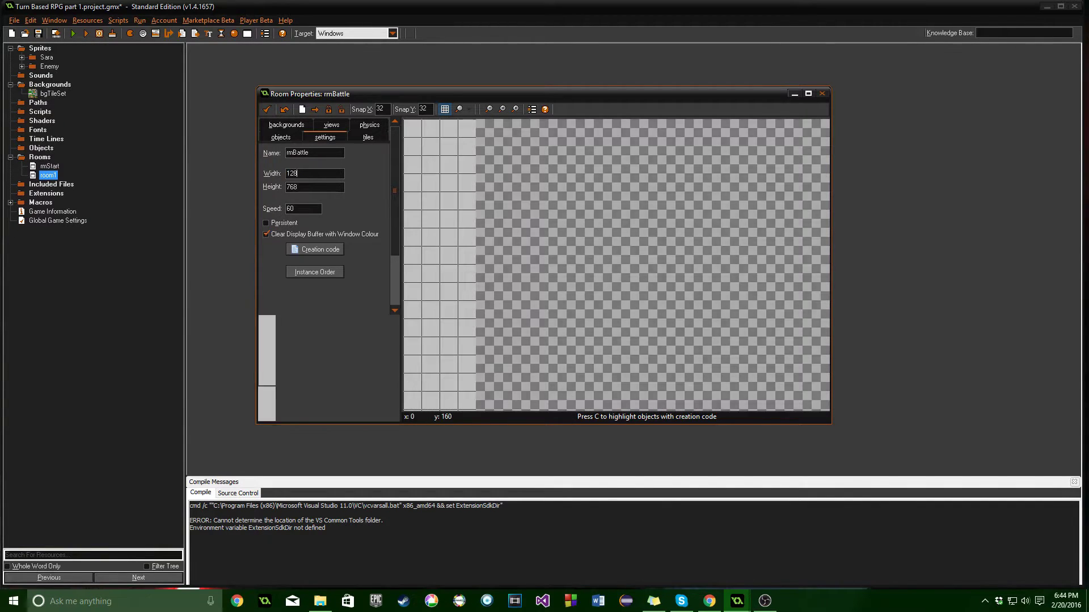
key(Tab)
text(720)
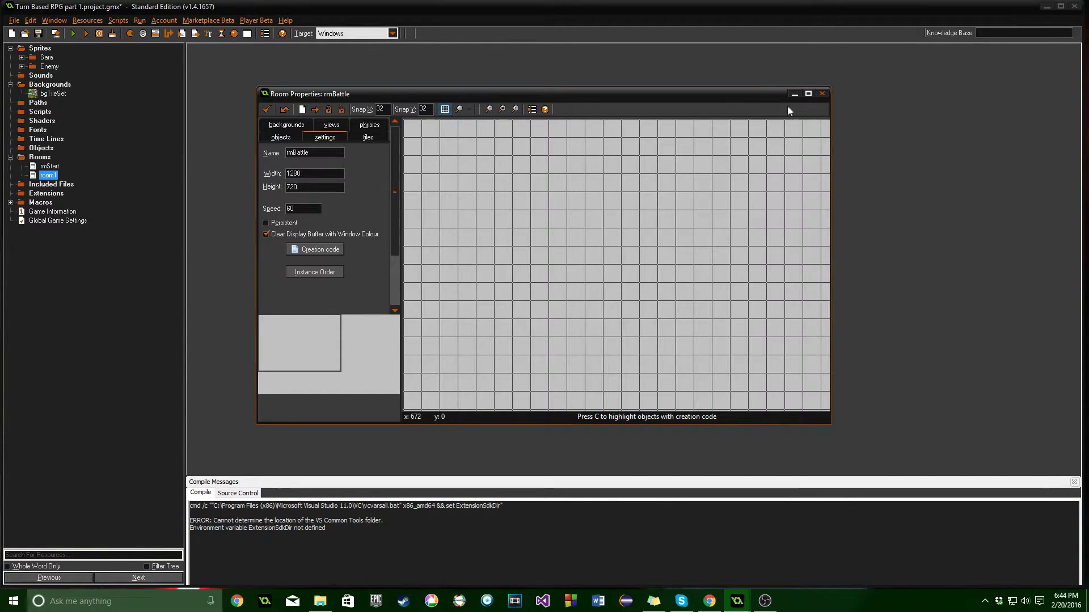
click(266, 109)
Resize rmStart to 1280 x 720
double_click(49, 166)
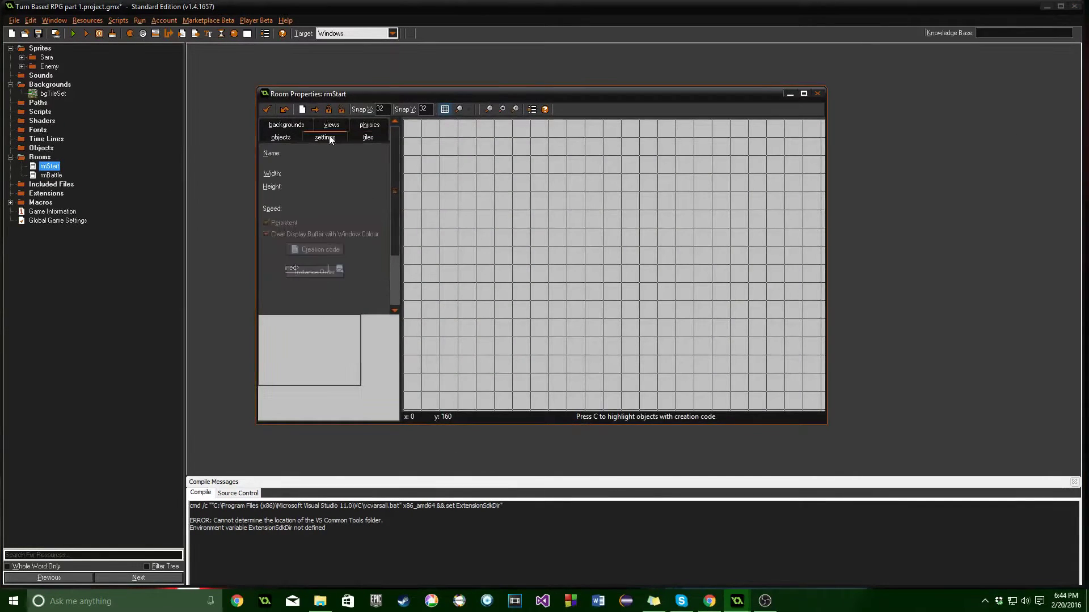
text(1280)
key(Tab)
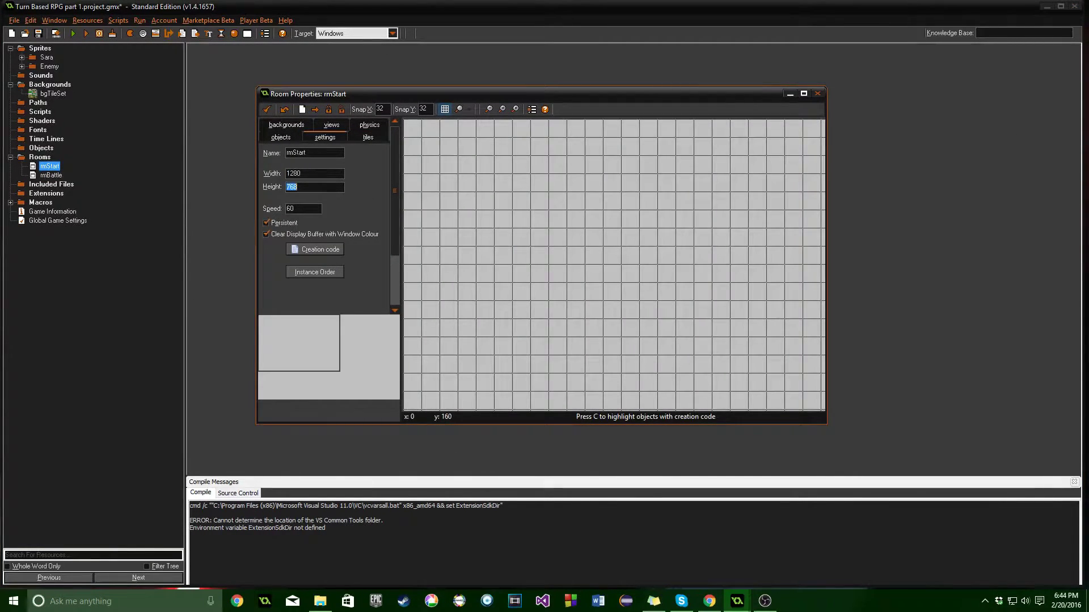
text(720)
ctrl+scroll(424, 177, down, 3)
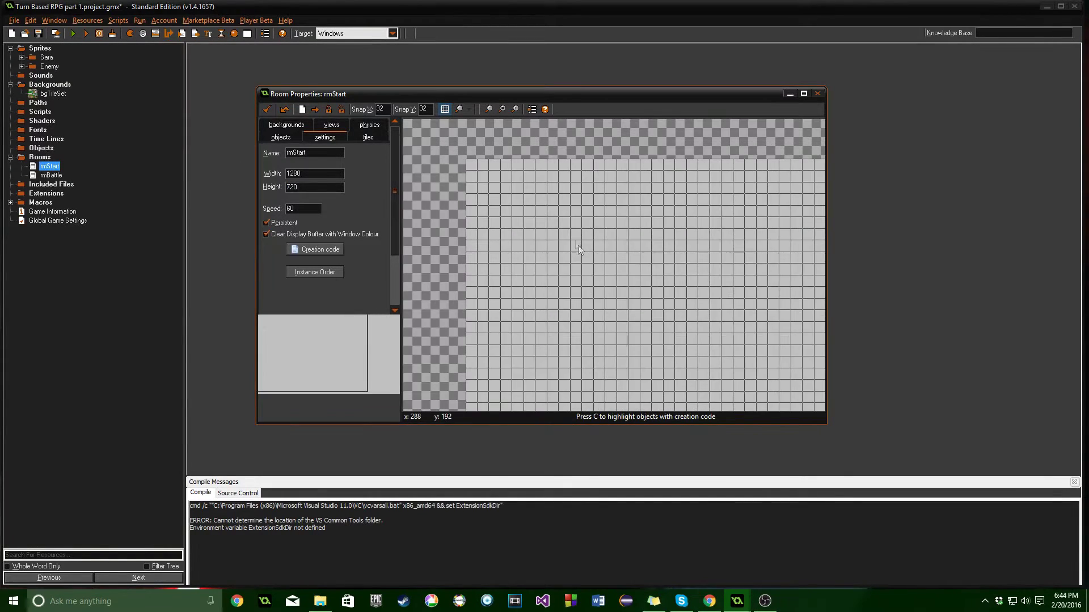
middle_drag(568, 248, 579, 254)
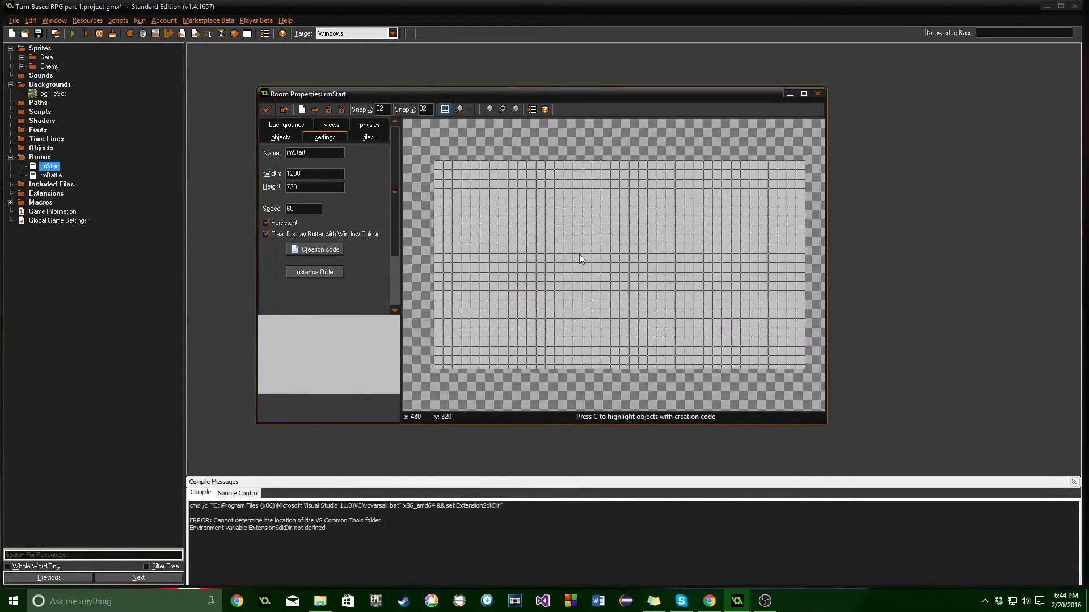
click(267, 109)
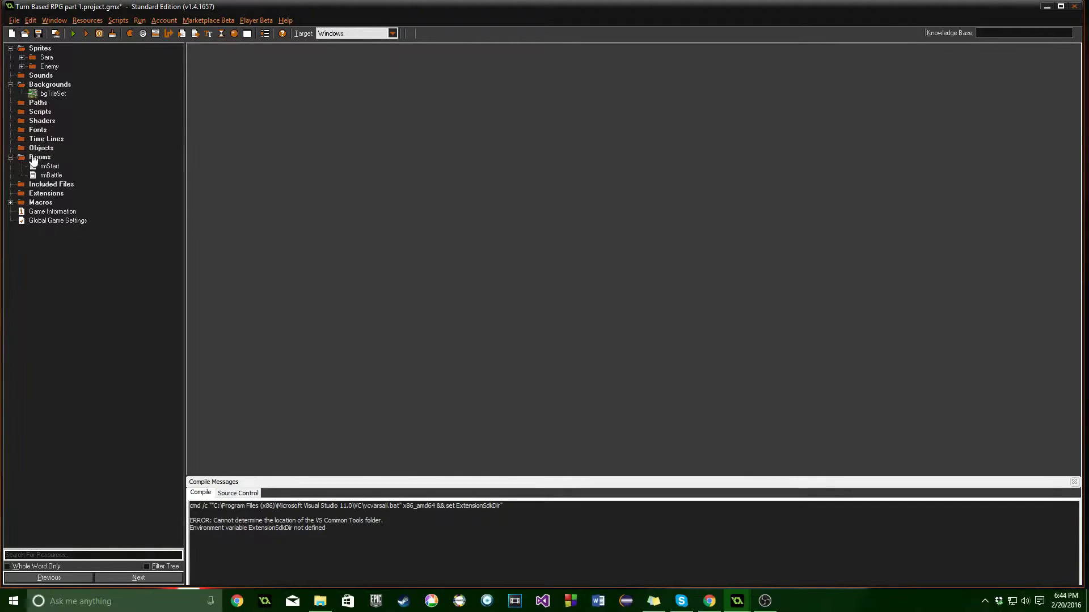
Create a group named Parents under Objects
right_click(40, 148)
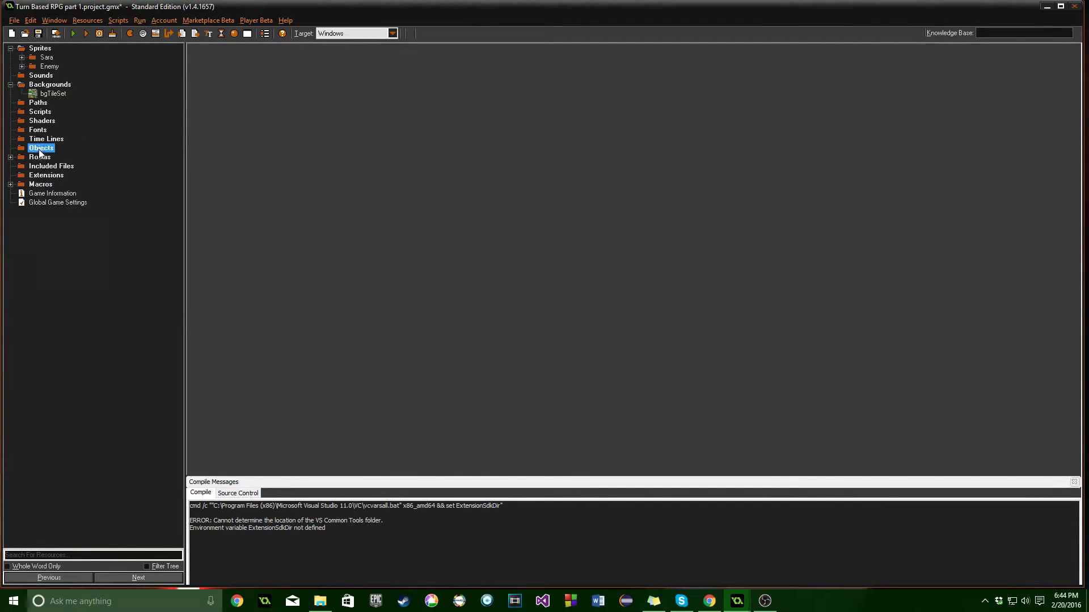
click(84, 197)
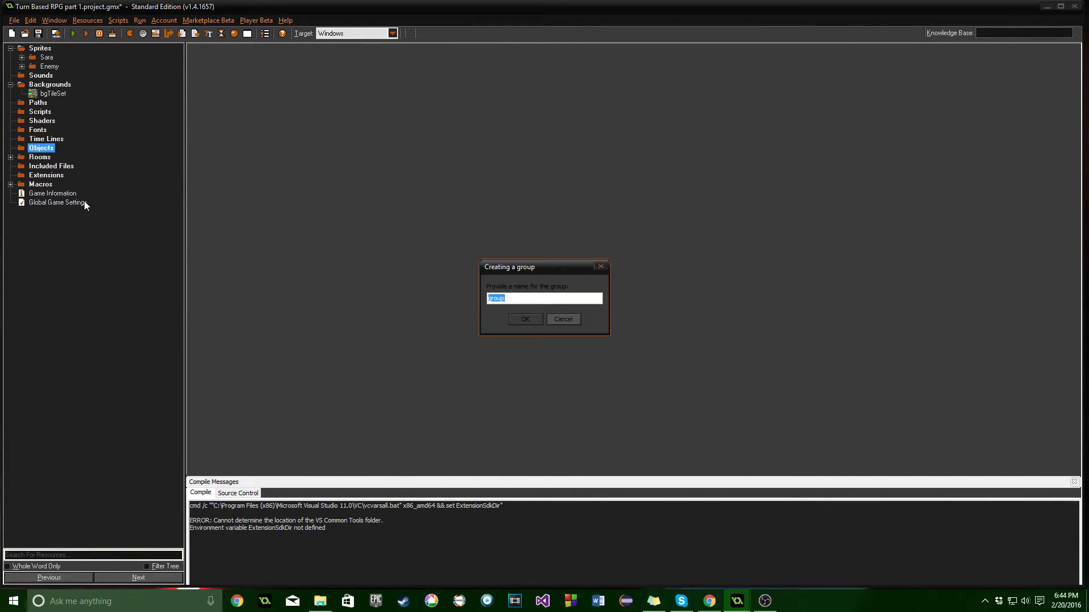
text(Parents)
click(513, 321)
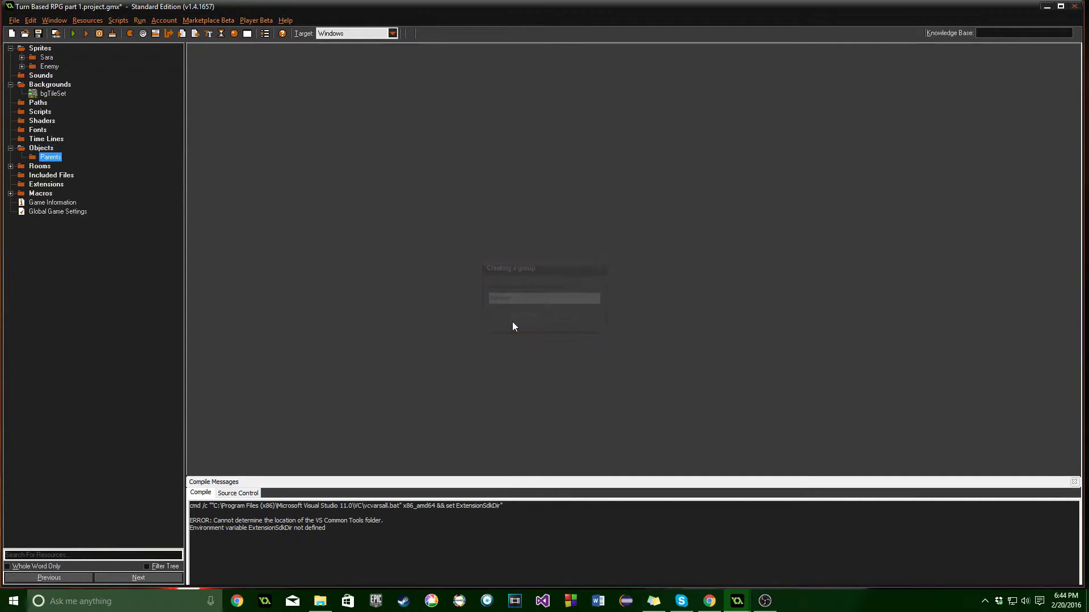
Add a new object objCharParent inside the Parents group
right_click(52, 160)
click(56, 164)
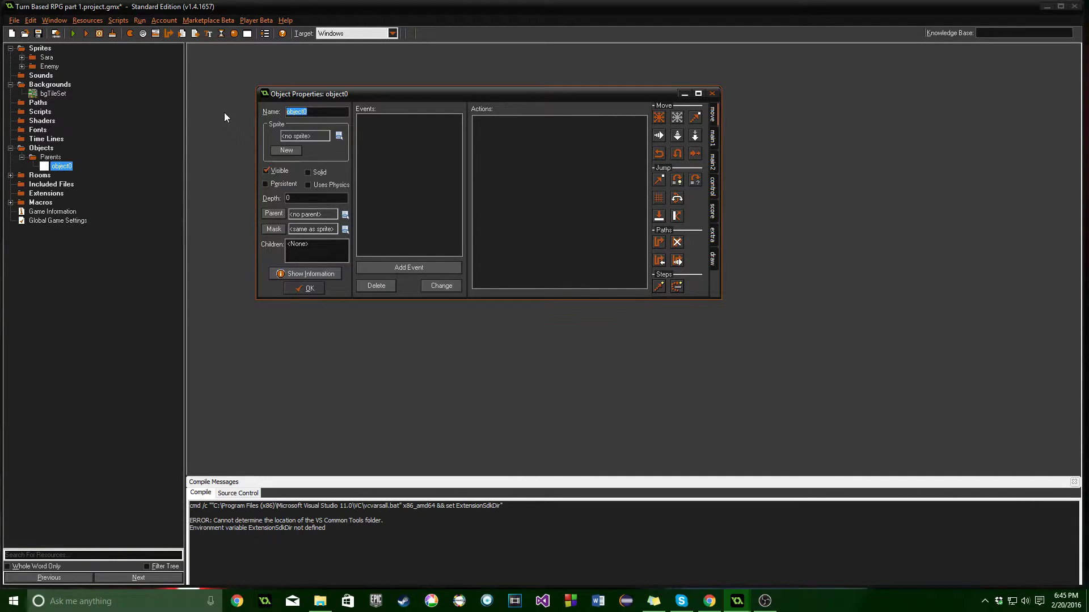
text(ob)
click(308, 288)
Add objEnemyParent to the Parents group and collapse it
right_click(51, 157)
click(68, 163)
text(objE)
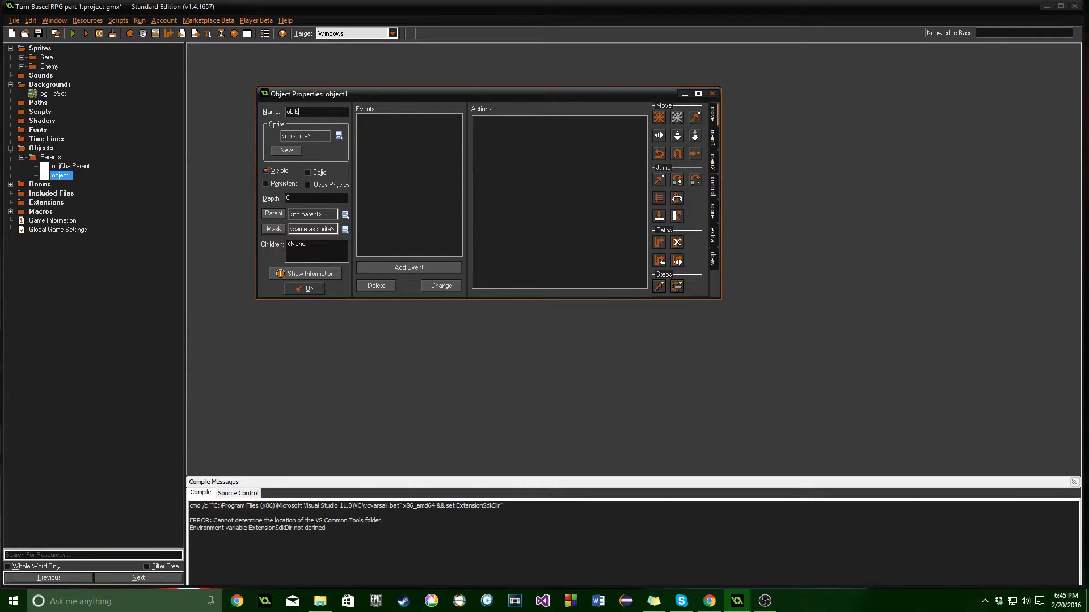
text(nemyParent)
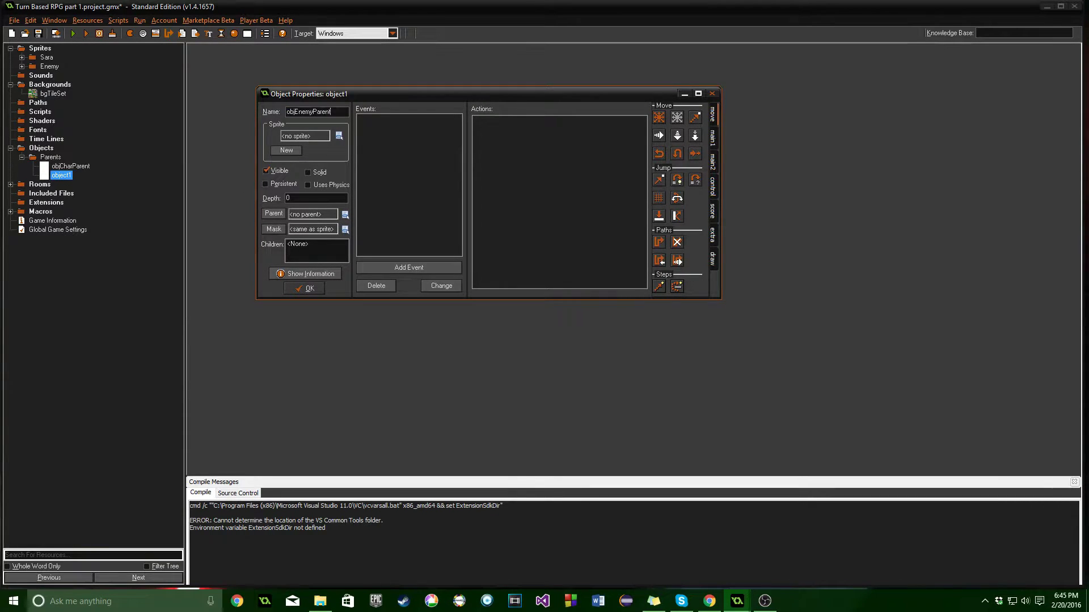
click(308, 288)
click(21, 157)
right_click(41, 147)
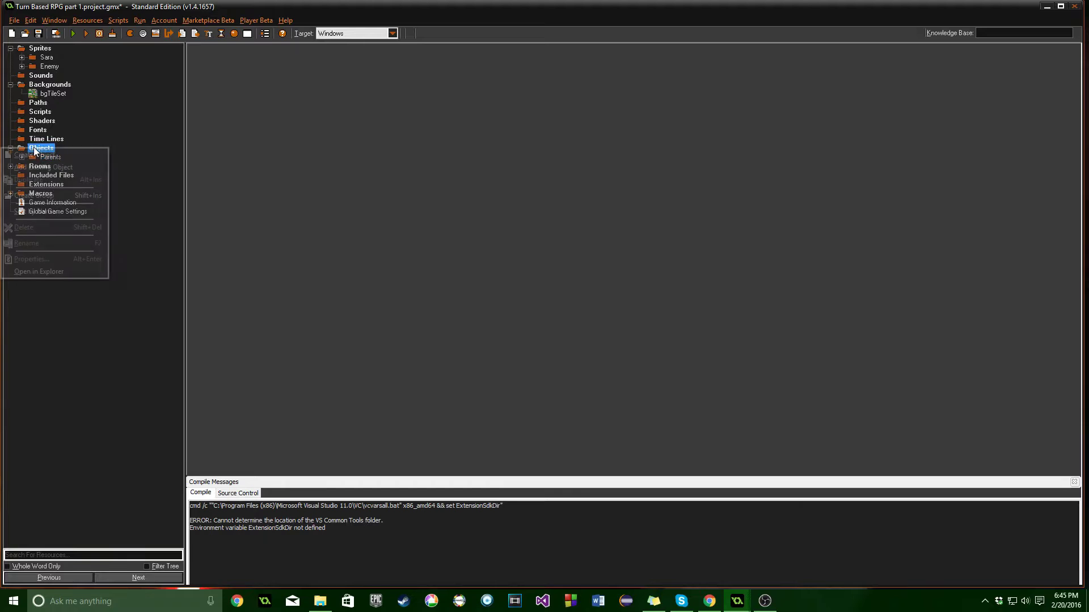
Create objSara with sprite sprSaraWalkDown, ticked Solid, and parent objCharParent
click(53, 153)
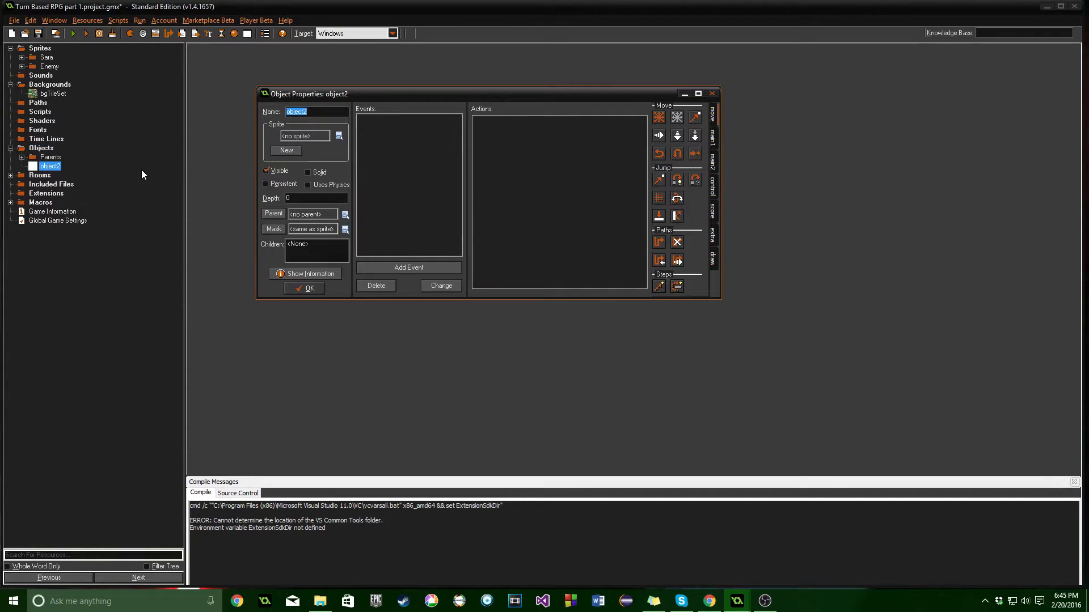
text(objSara)
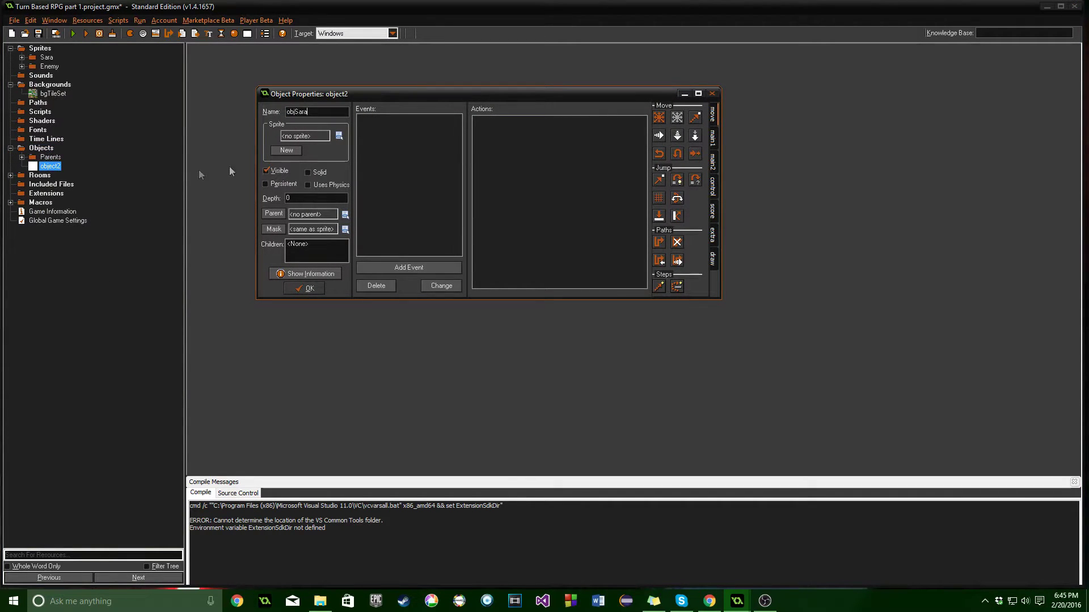
click(339, 136)
mouse_move(393, 161)
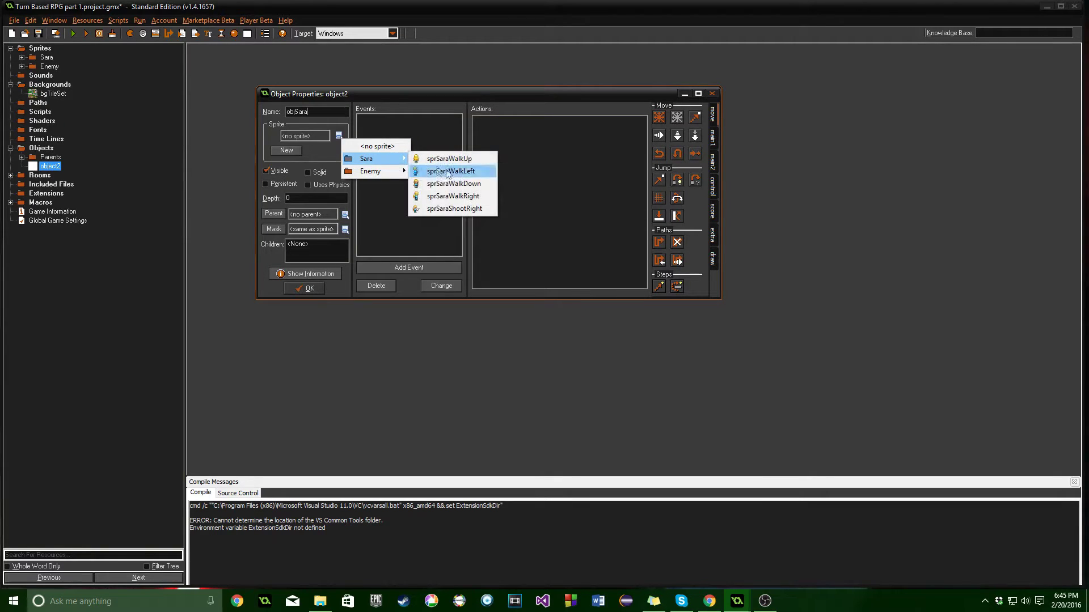
click(466, 184)
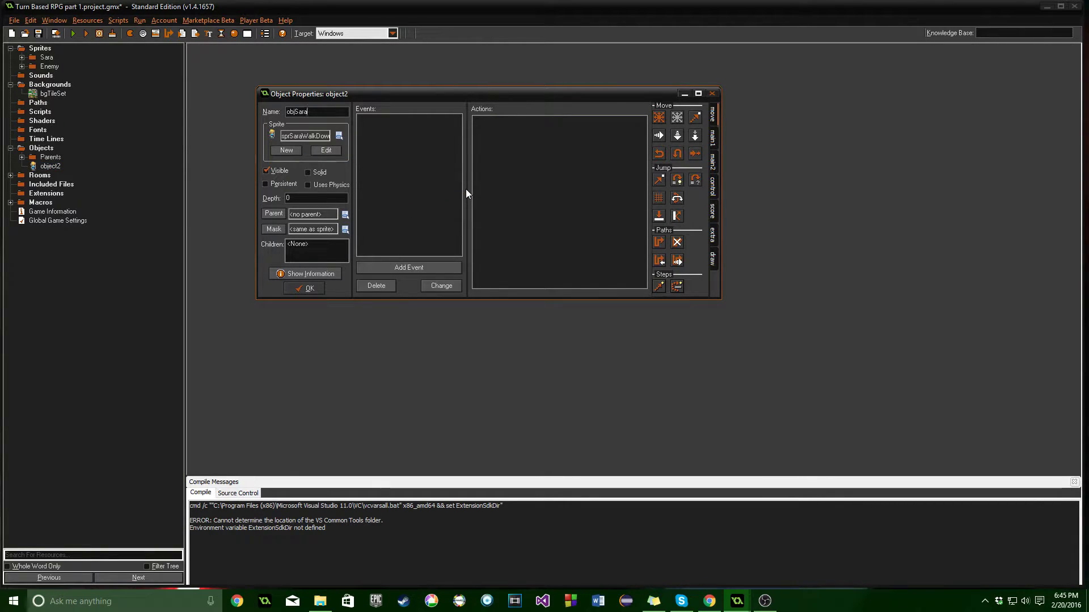
click(318, 172)
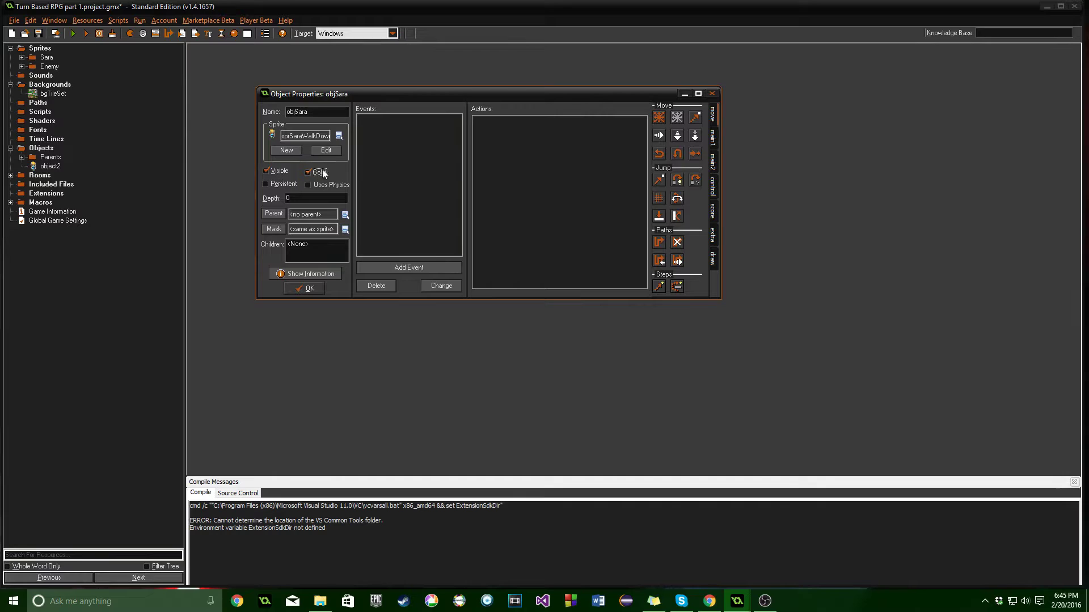
click(345, 216)
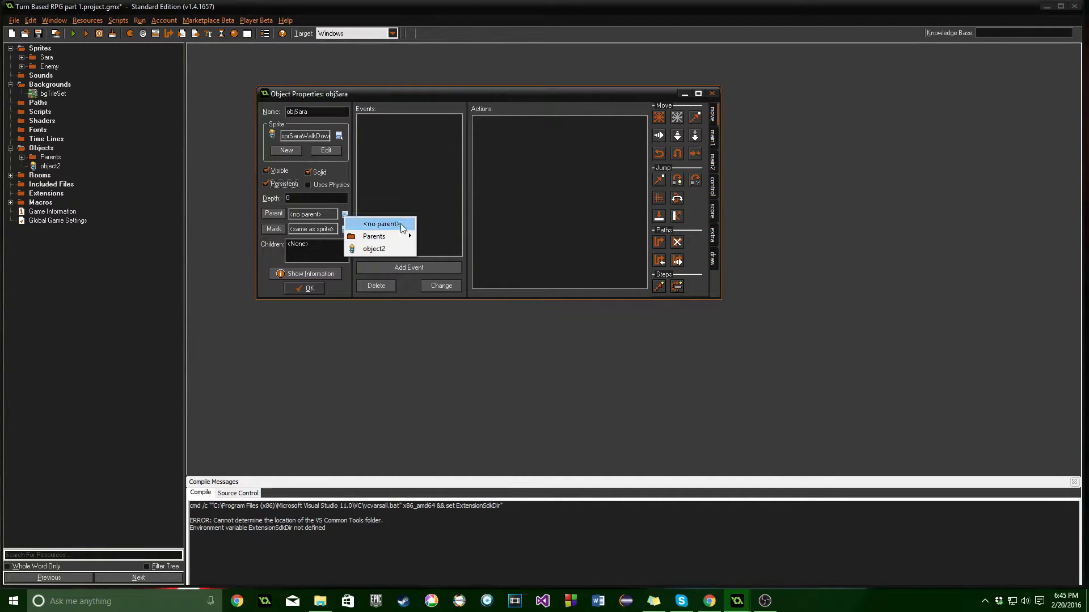
click(430, 237)
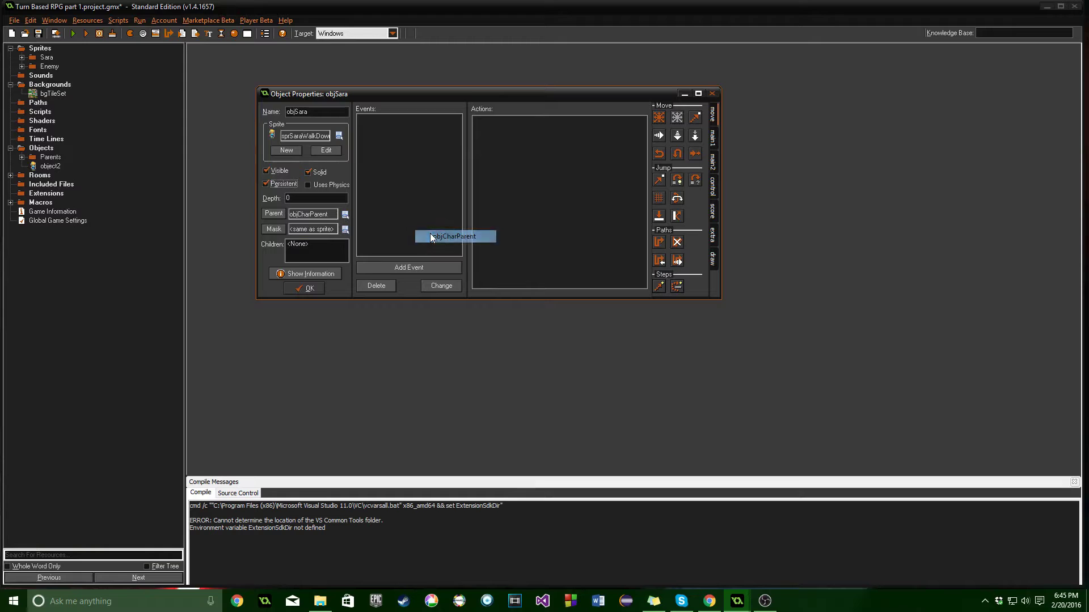
click(316, 291)
Create a group named Enemies under Objects
right_click(41, 148)
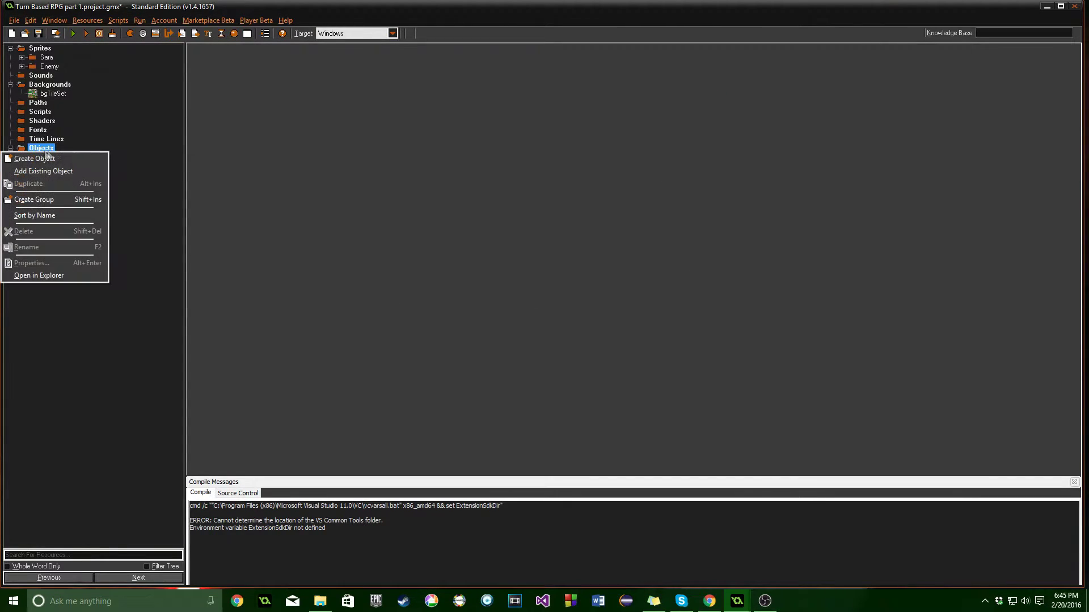
click(59, 197)
text(Enemies)
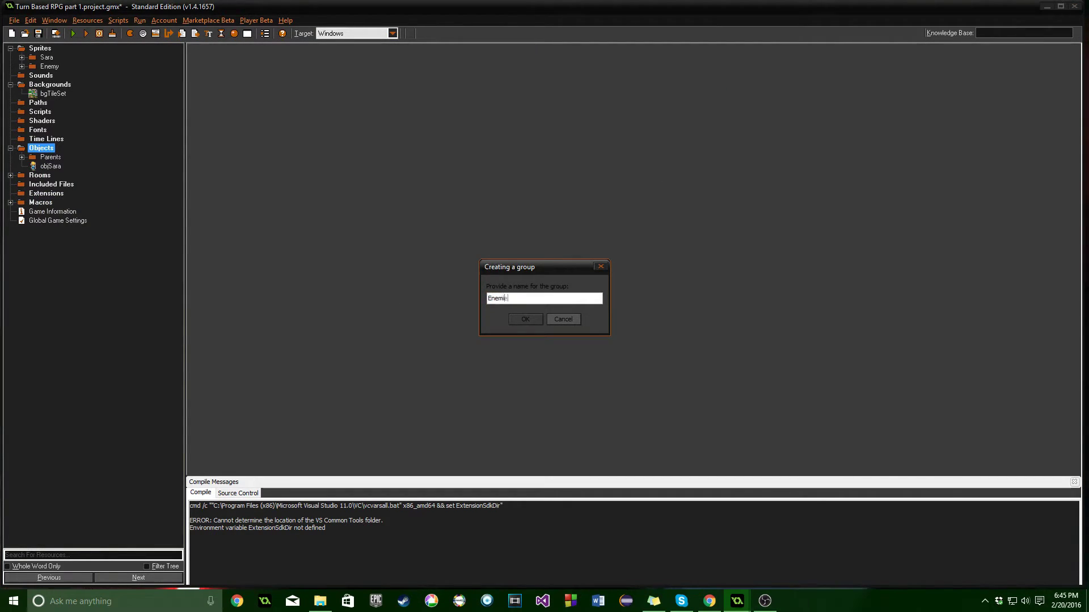
click(518, 320)
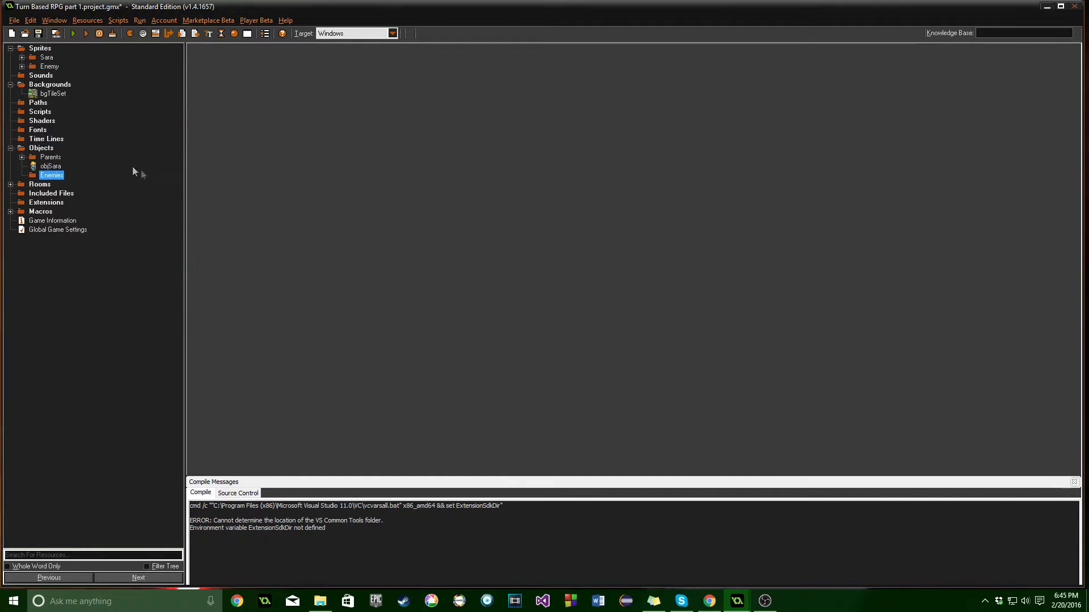
Add objNinja to Enemies with sprite sprNinja, Solid ticked, and parent objEnemyParent
right_click(56, 175)
click(63, 185)
text(obj)
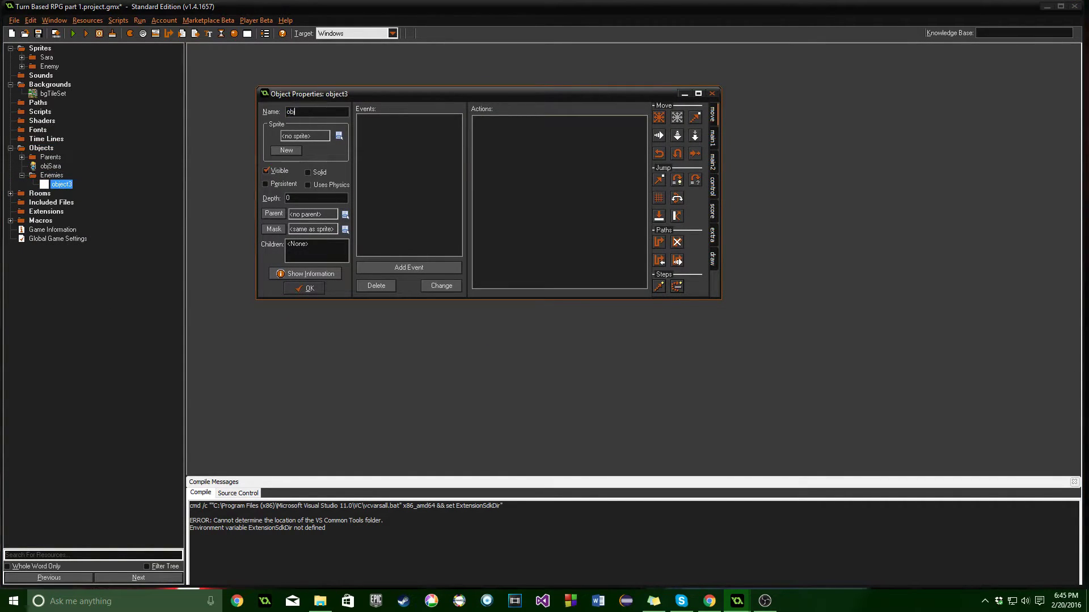
text(Ninaa)
click(339, 136)
mouse_move(383, 169)
click(420, 172)
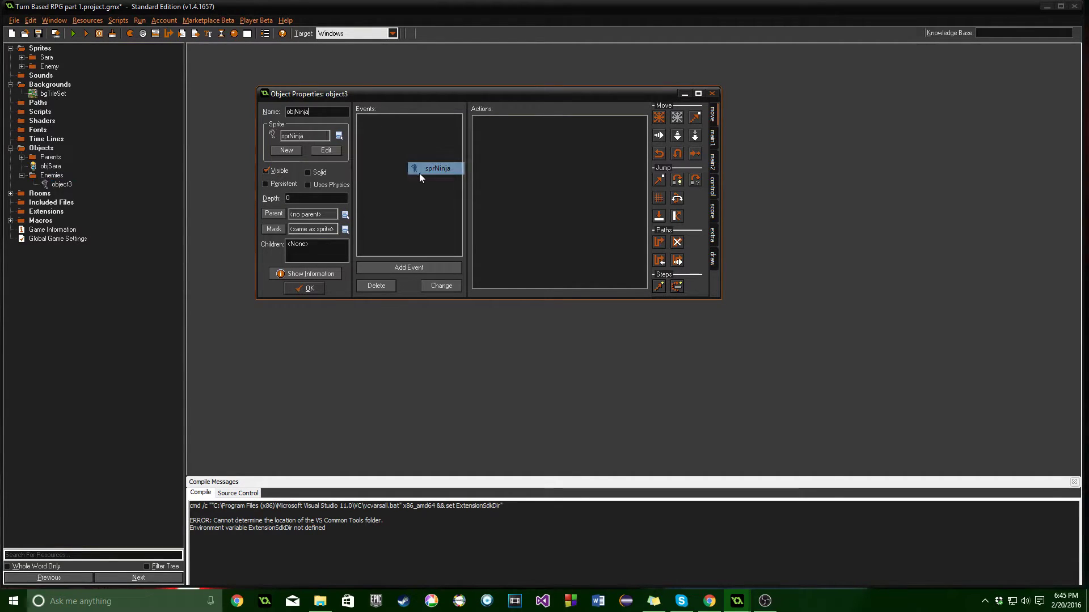
click(318, 173)
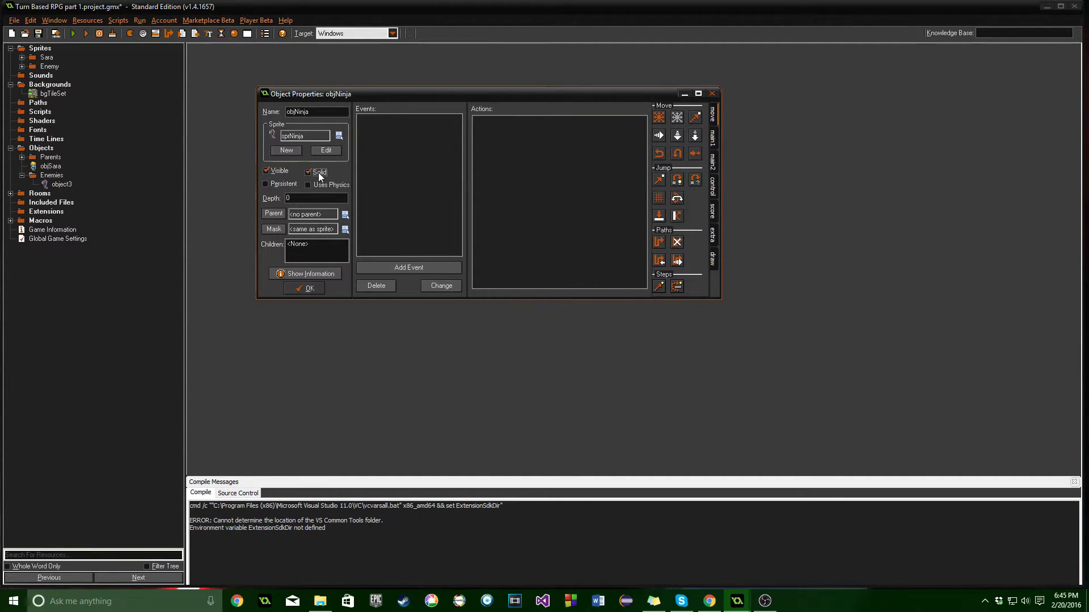
click(345, 214)
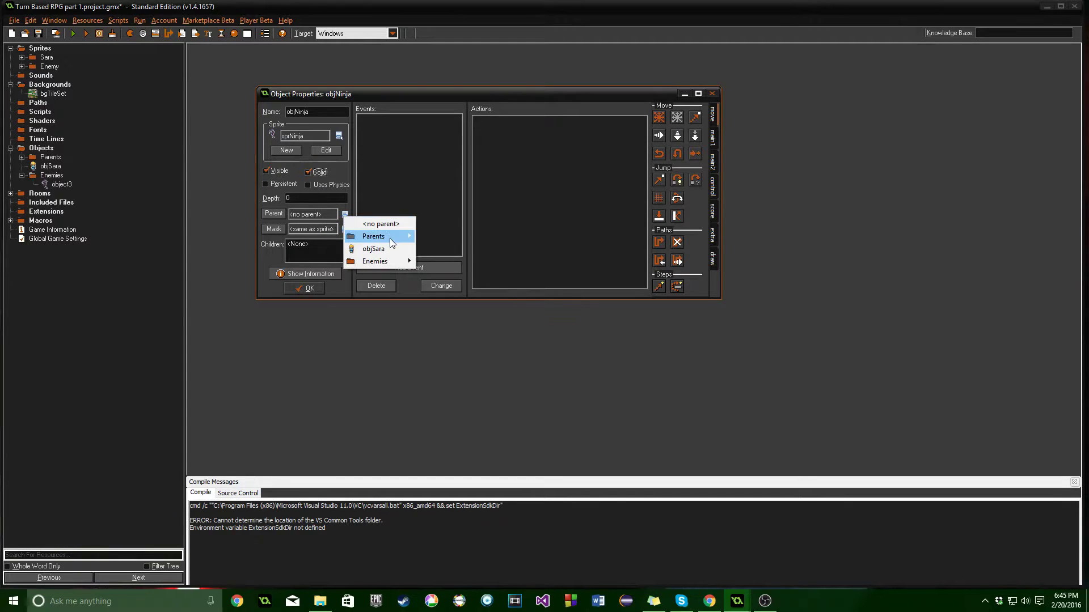
mouse_move(391, 243)
click(448, 248)
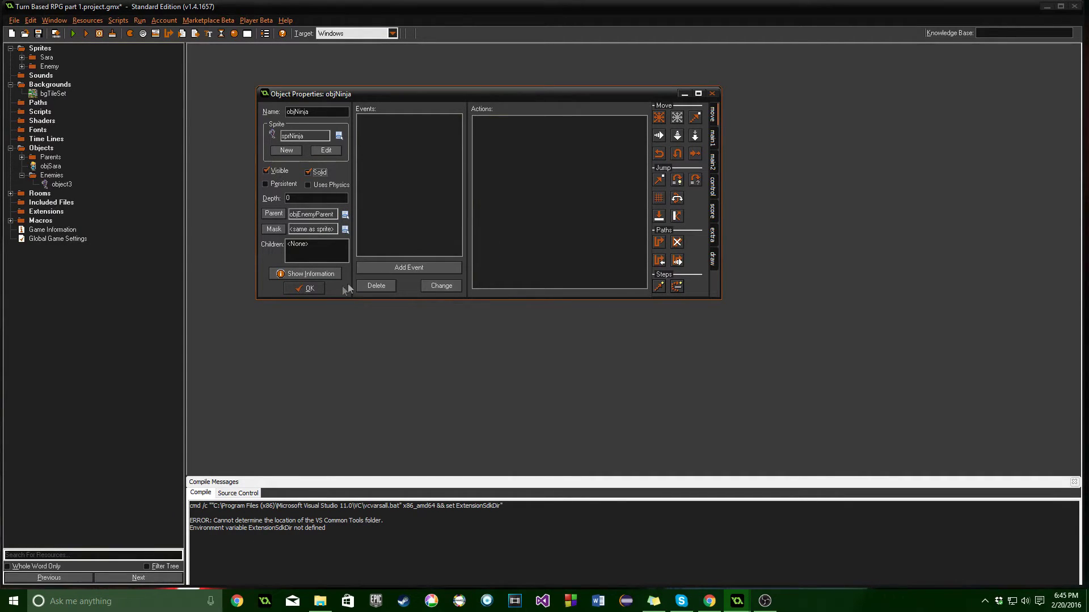
click(308, 289)
double_click(51, 176)
click(42, 148)
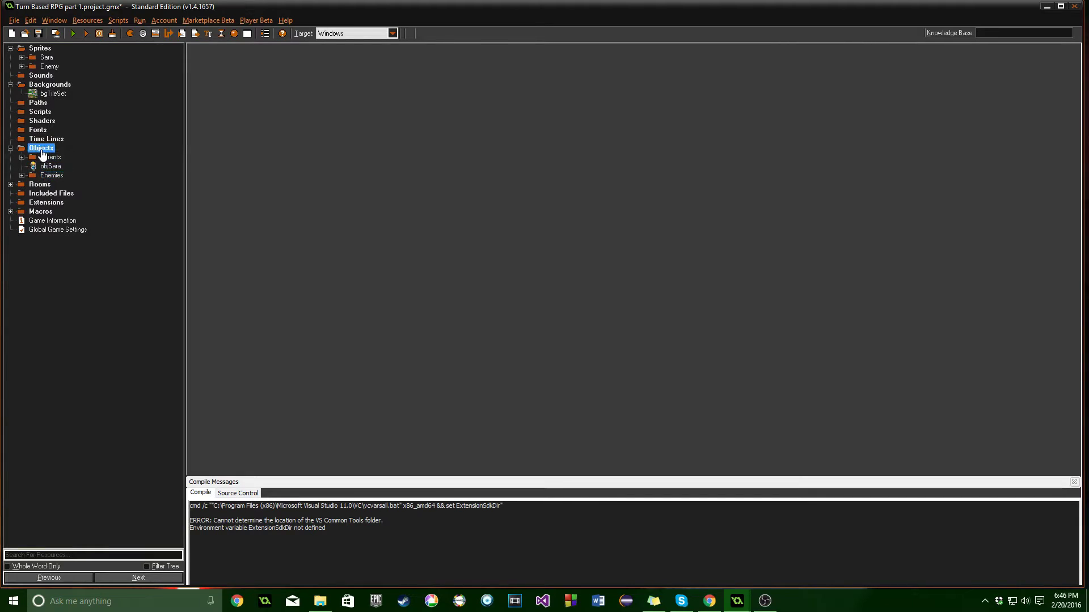
right_click(42, 150)
Create a group named System under Objects
click(63, 196)
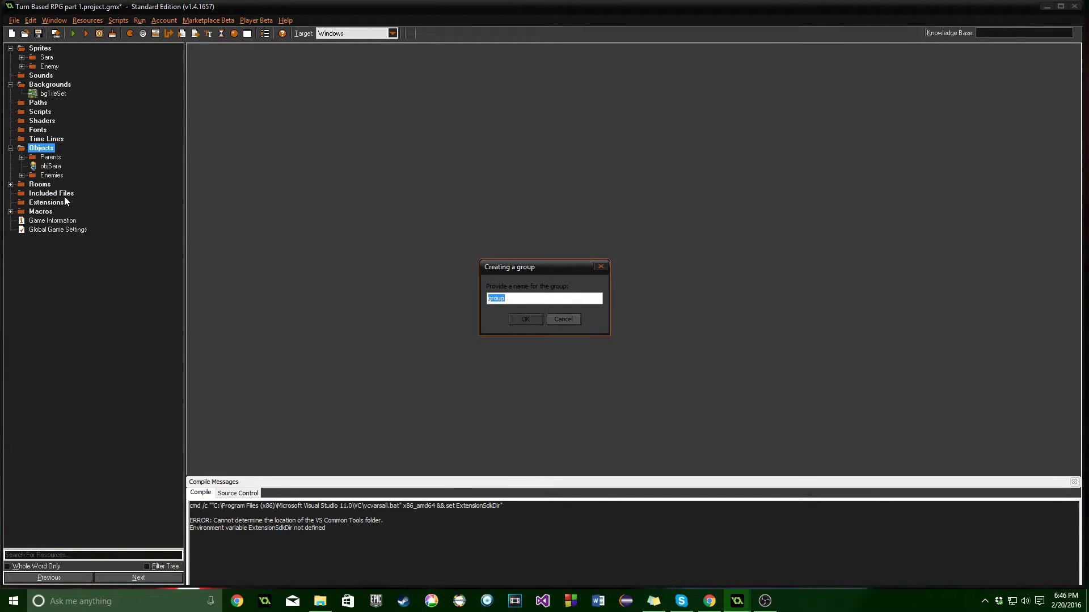
text(System)
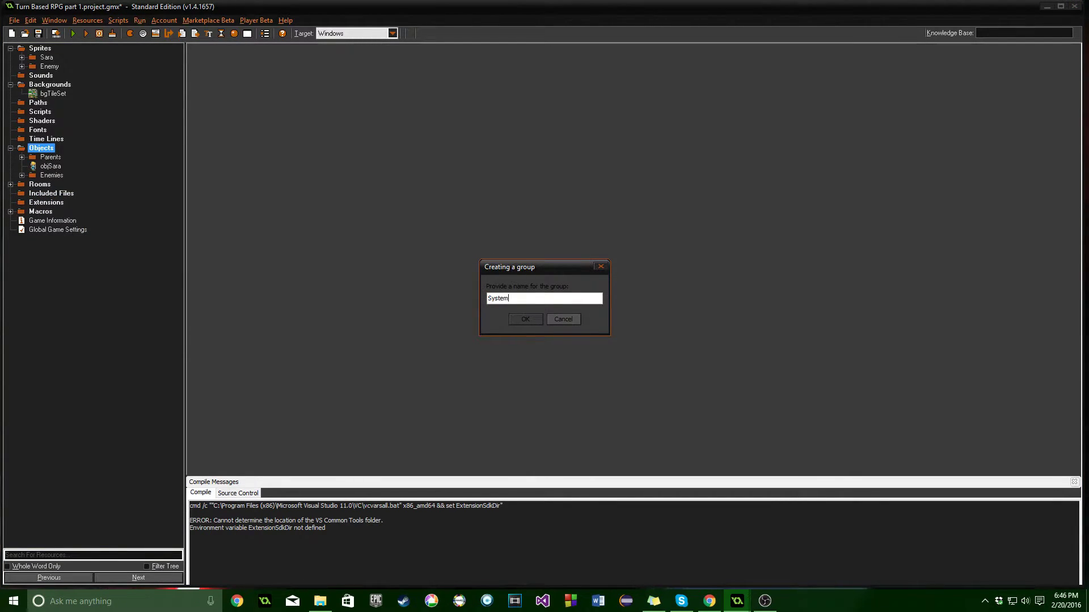
click(525, 319)
Add a persistent objFade object to System with depth -100000
right_click(50, 184)
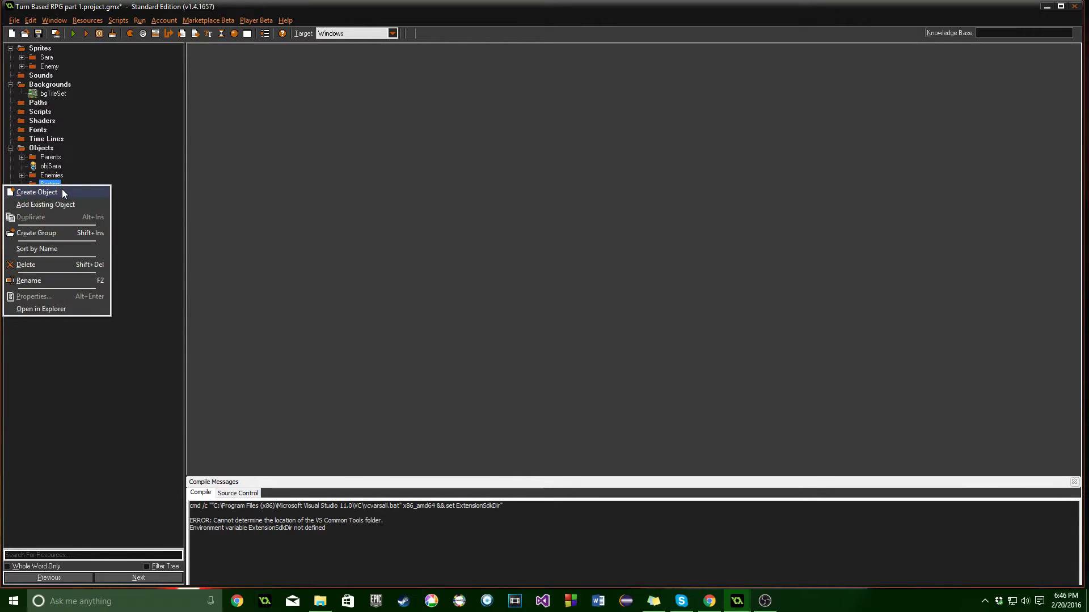
click(37, 192)
text(objFade)
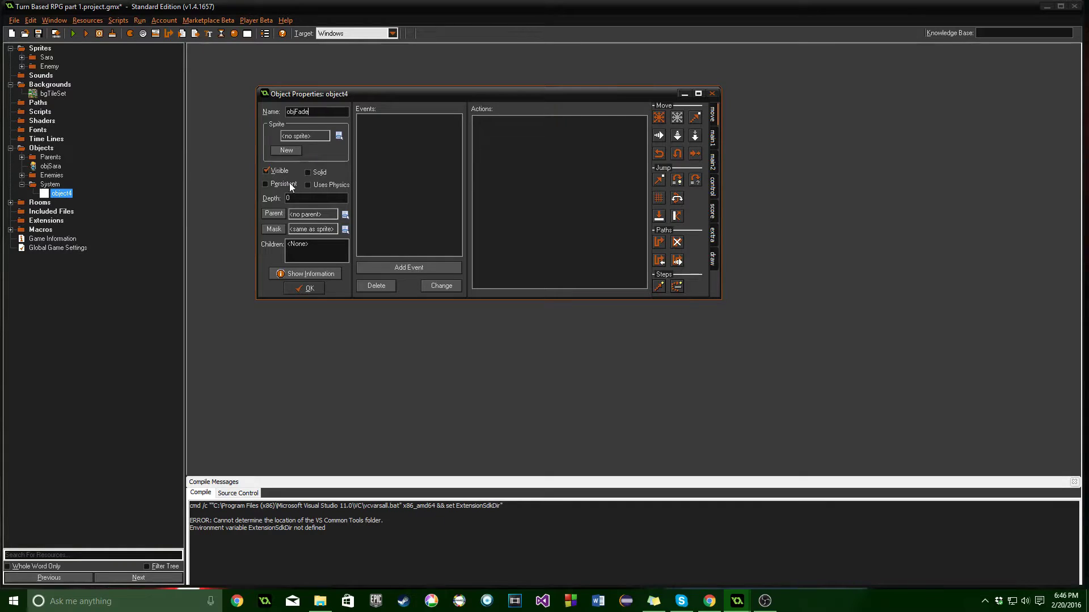
click(290, 186)
click(305, 289)
double_click(58, 194)
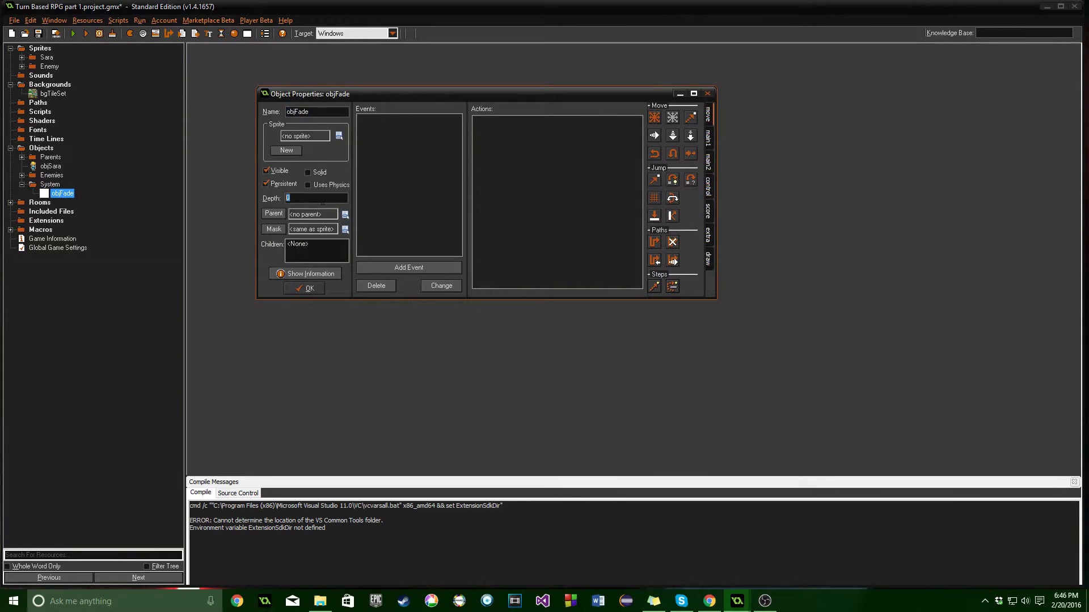
text(-100000)
click(311, 289)
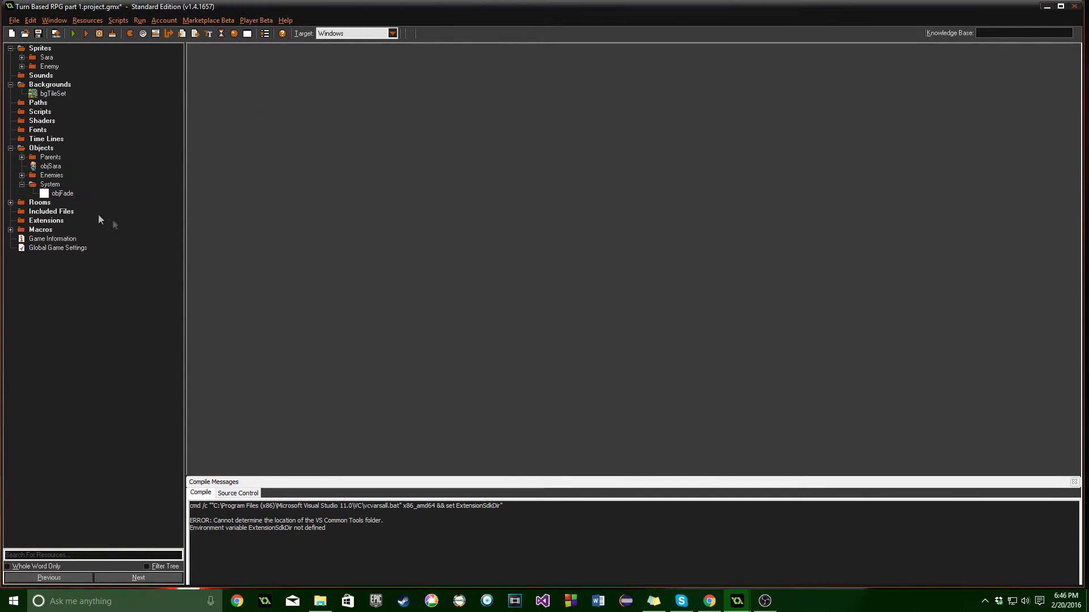
right_click(70, 186)
click(72, 189)
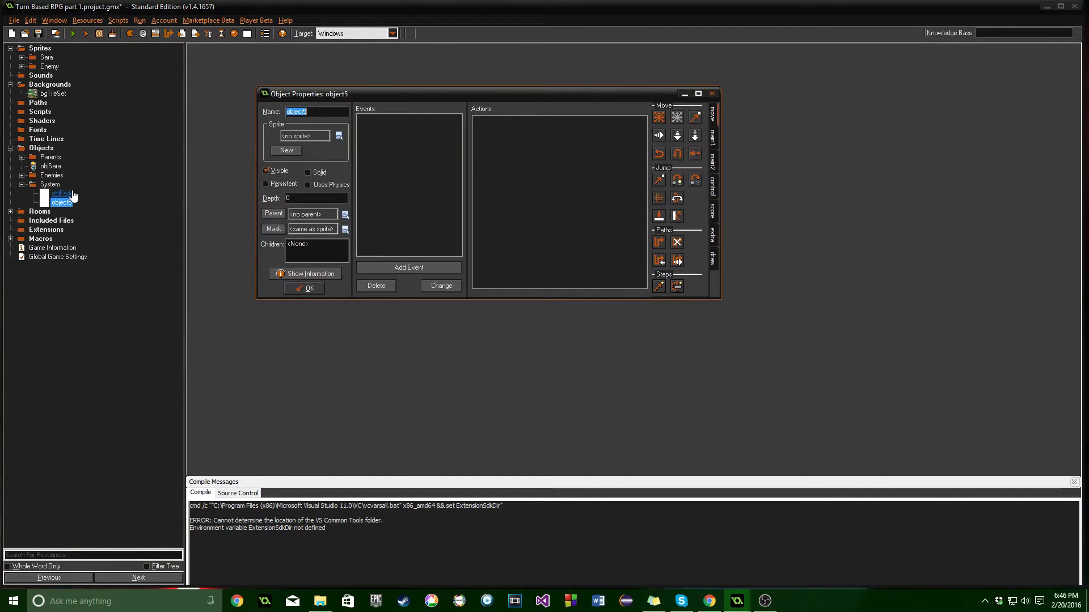
Name the new System object objBattleController and make it persistent
text(ob)
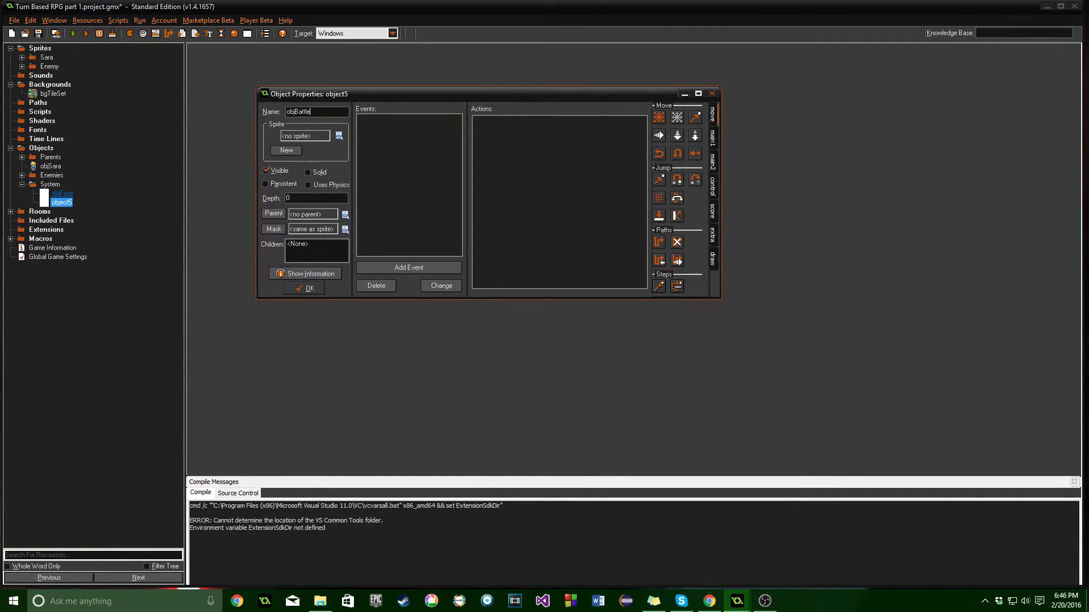
text(er)
click(285, 185)
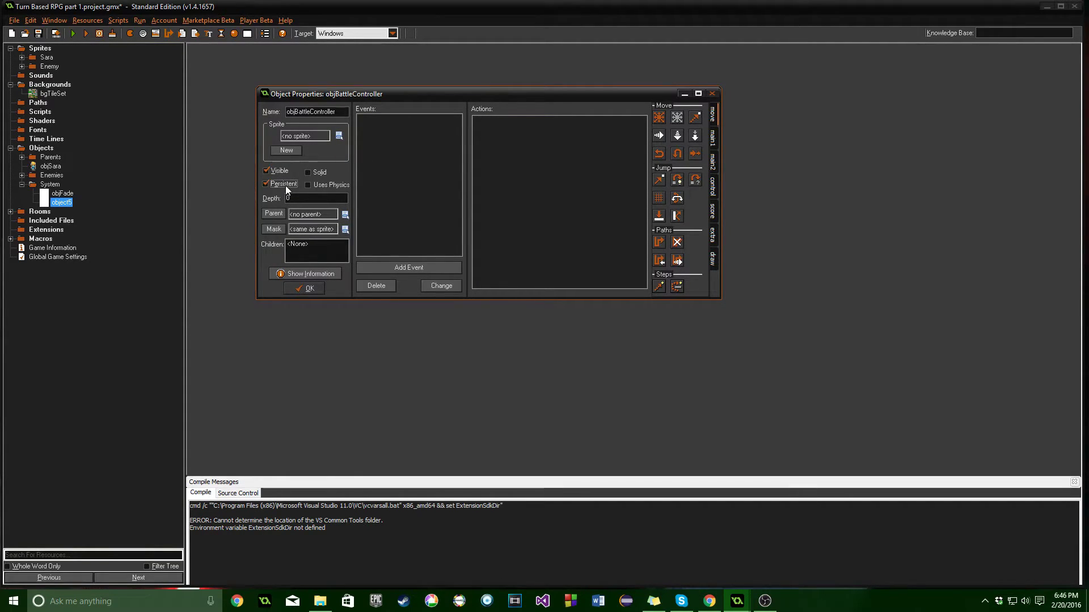
click(312, 287)
Add a persistent objStatKeeper to System and collapse the System group
right_click(54, 186)
click(56, 190)
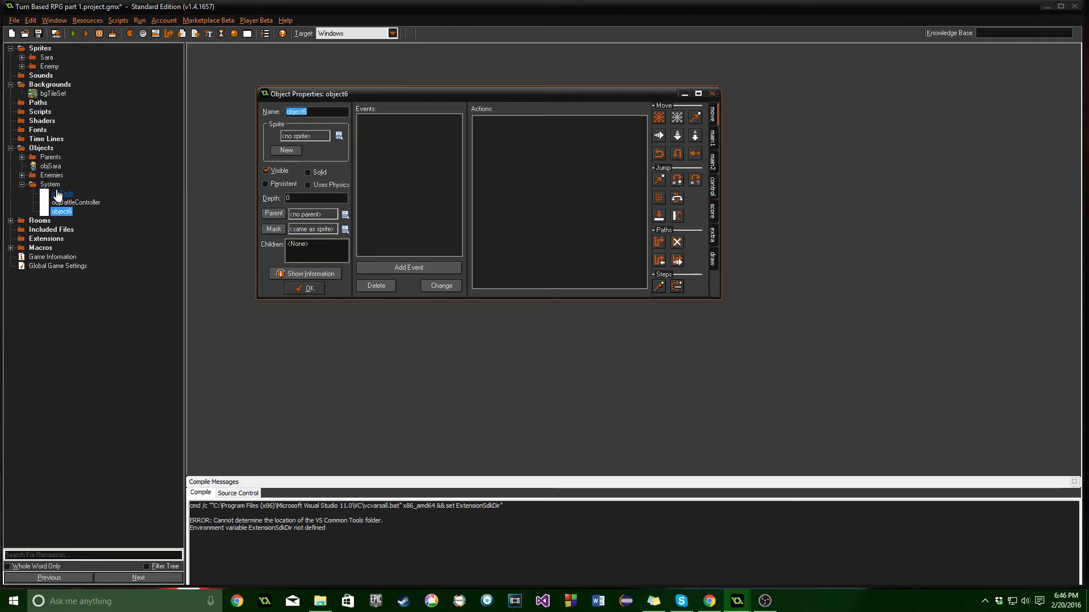
text(objStat)
text(Keep)
text(Keep)
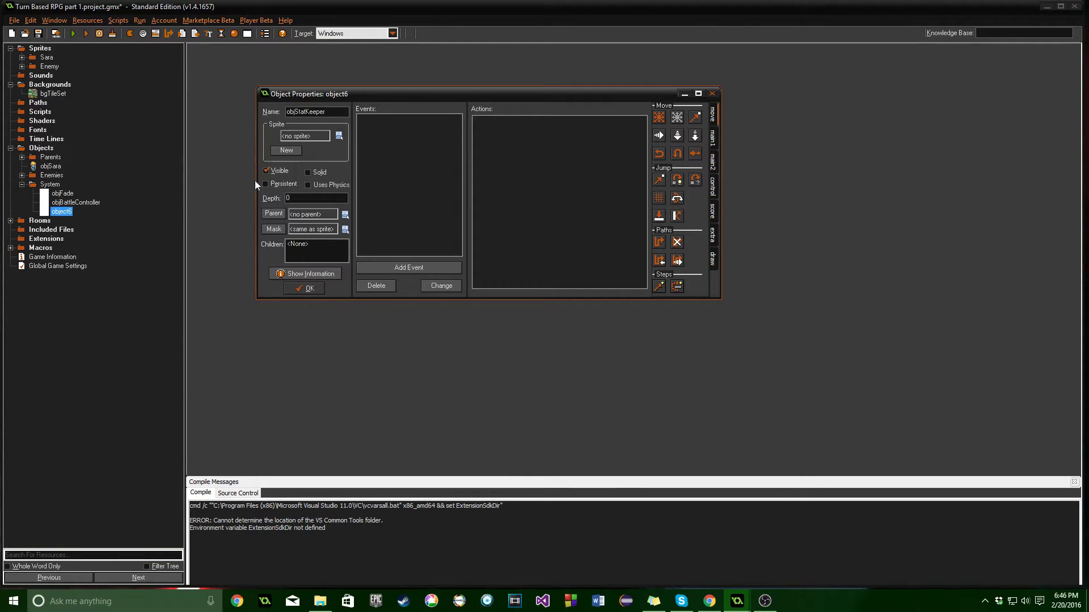
click(281, 184)
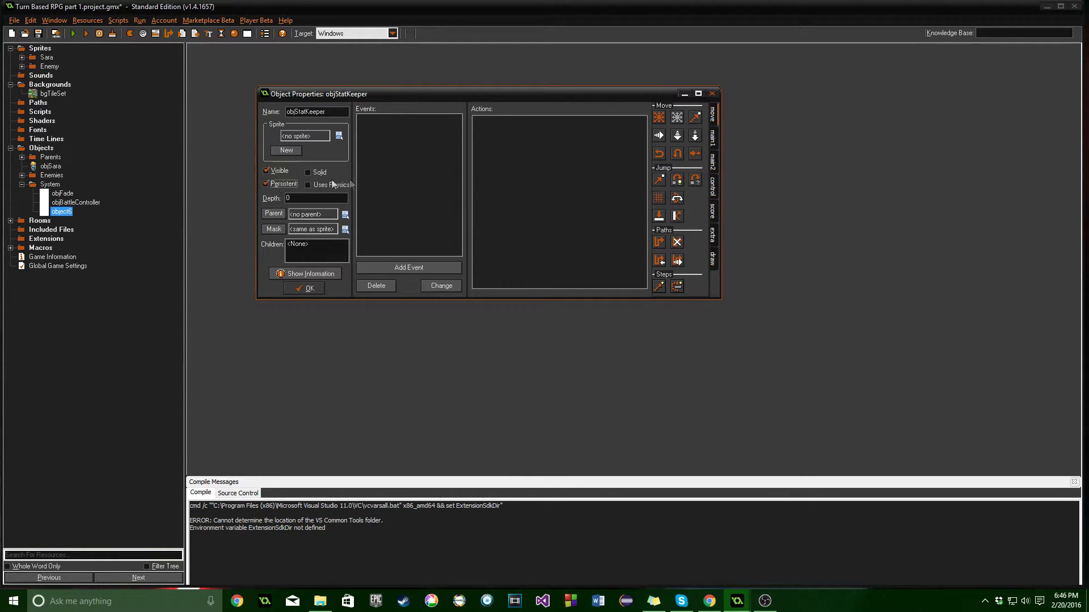
click(310, 289)
double_click(30, 186)
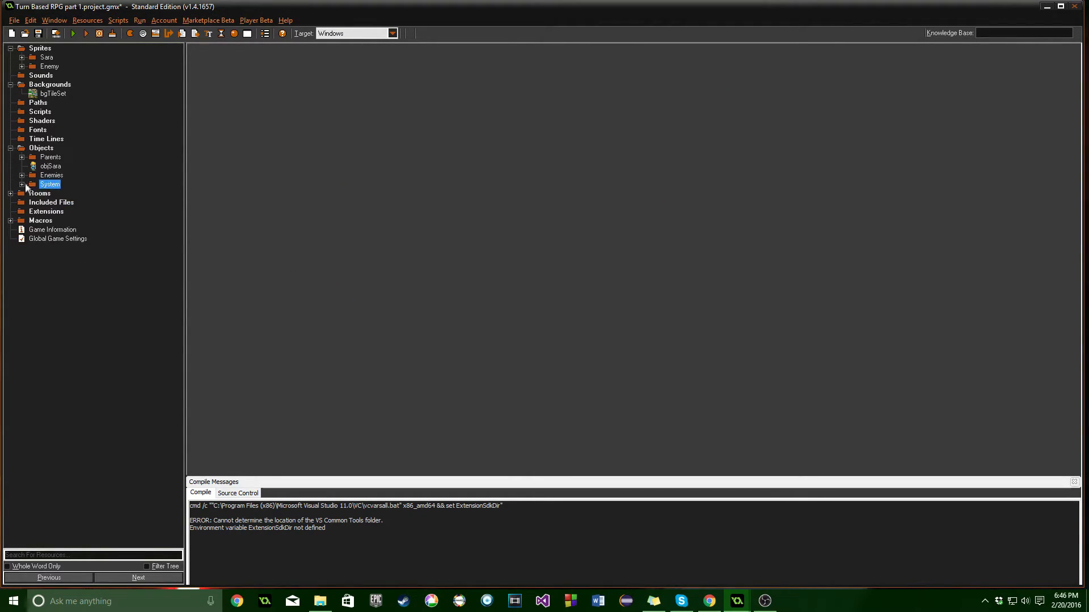
right_click(45, 149)
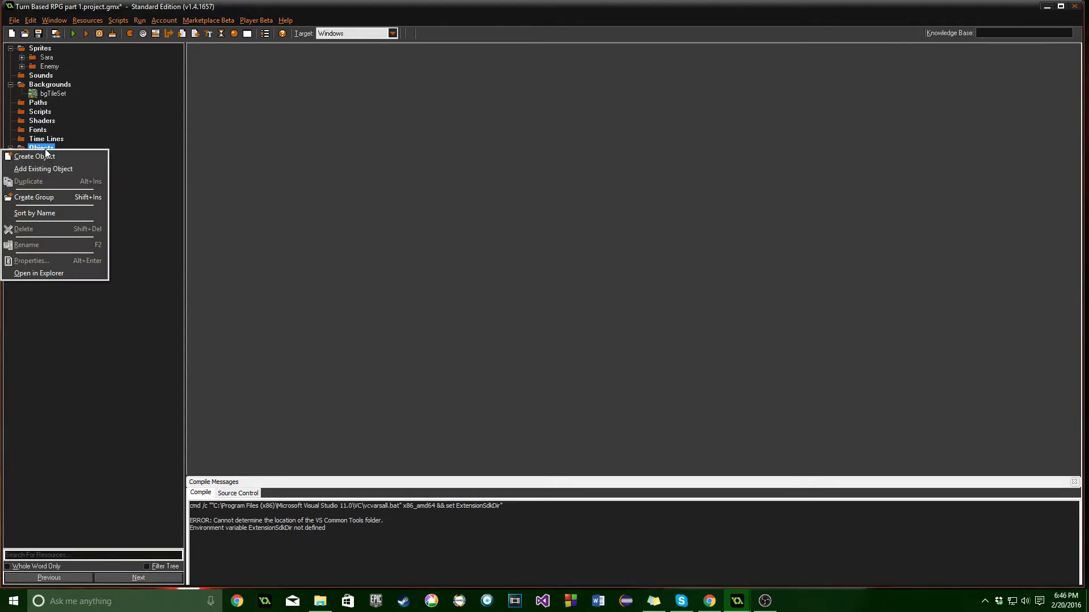
click(59, 198)
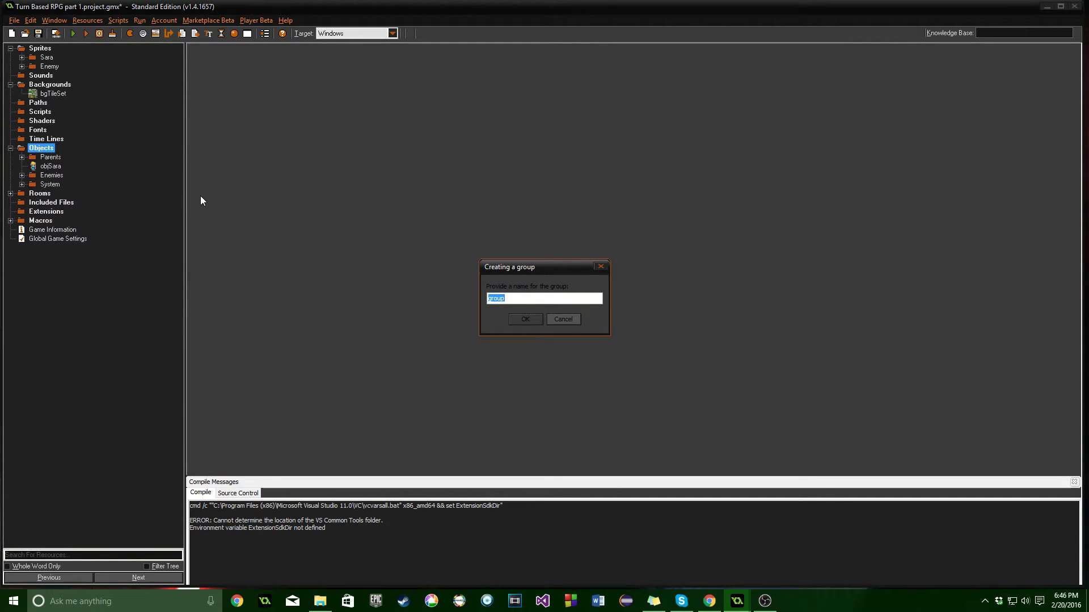
Name the new group Characters and move objSara into it
text(Pl)
key(BackSpace)
key(BackSpace)
text(Characters)
key(Return)
drag(50, 166, 58, 195)
click(22, 184)
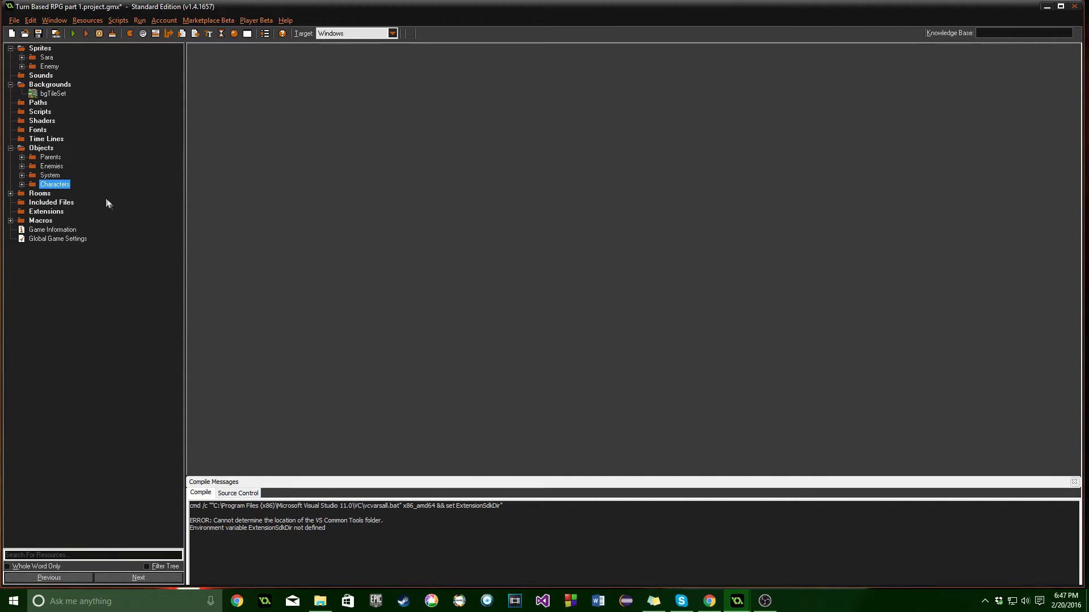
double_click(42, 195)
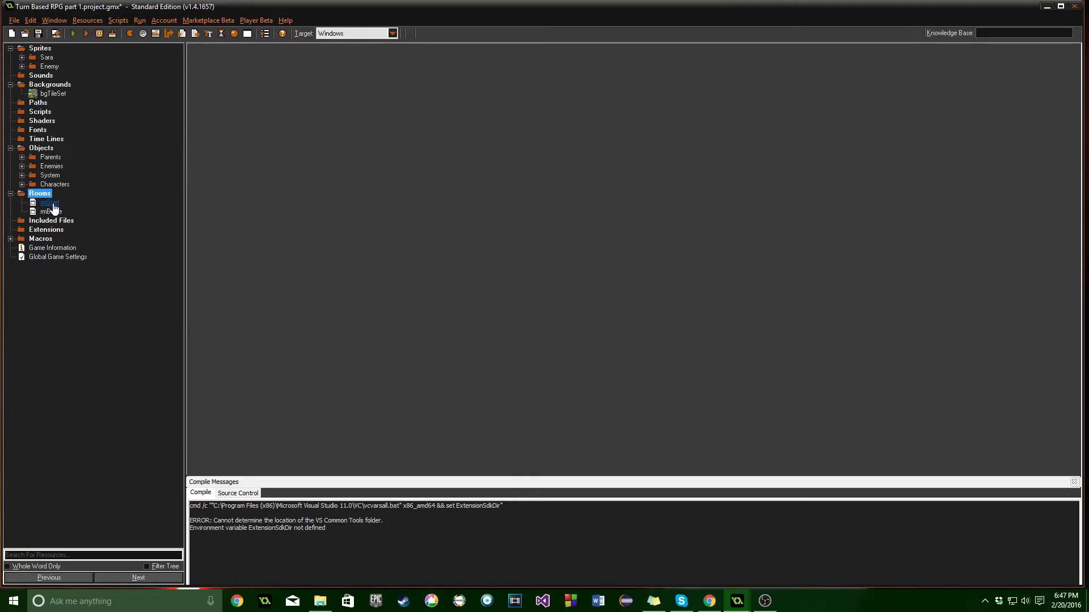
Open rmStart full screen and choose bgTileSet as the tile source
double_click(50, 203)
click(799, 94)
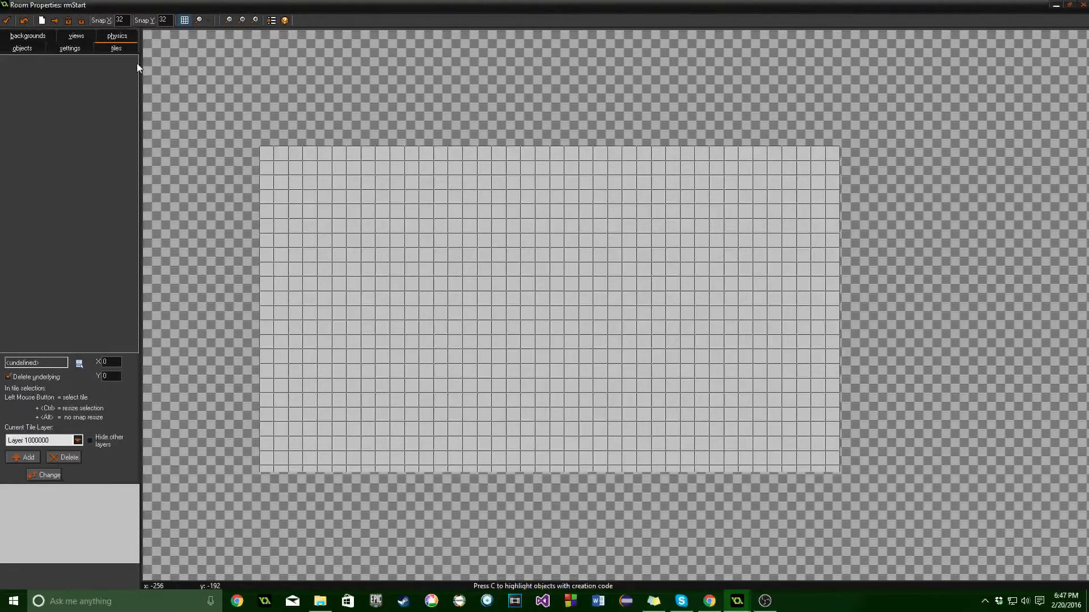
click(79, 363)
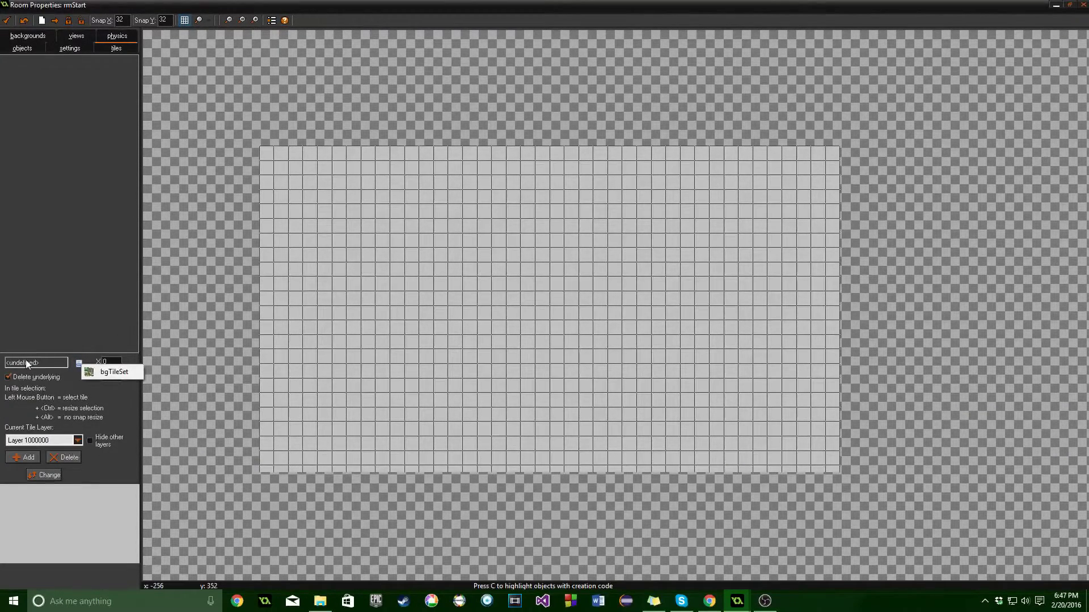
click(96, 372)
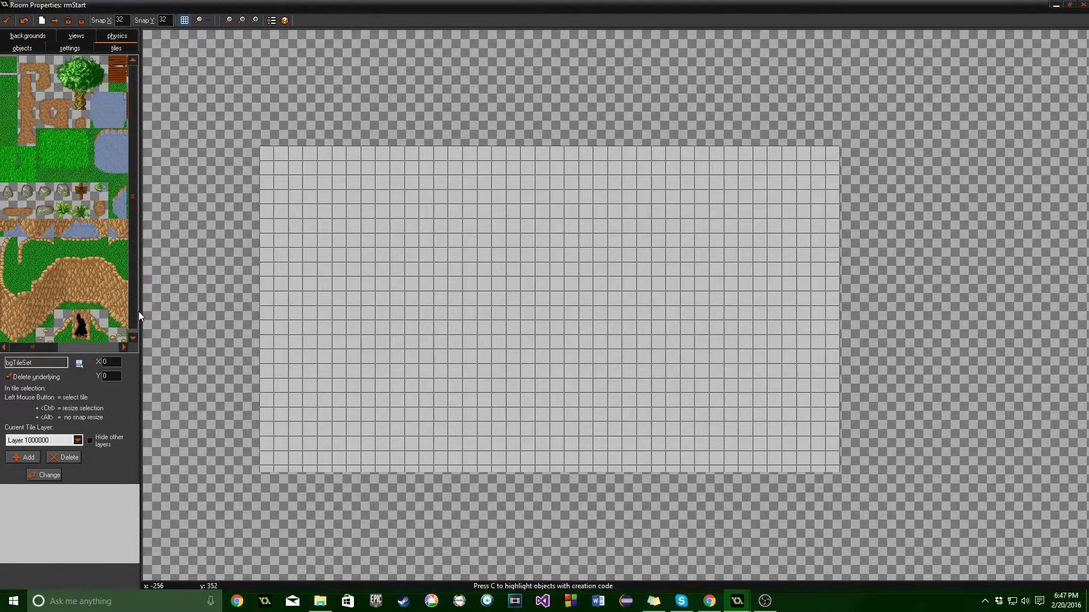
drag(139, 313, 383, 338)
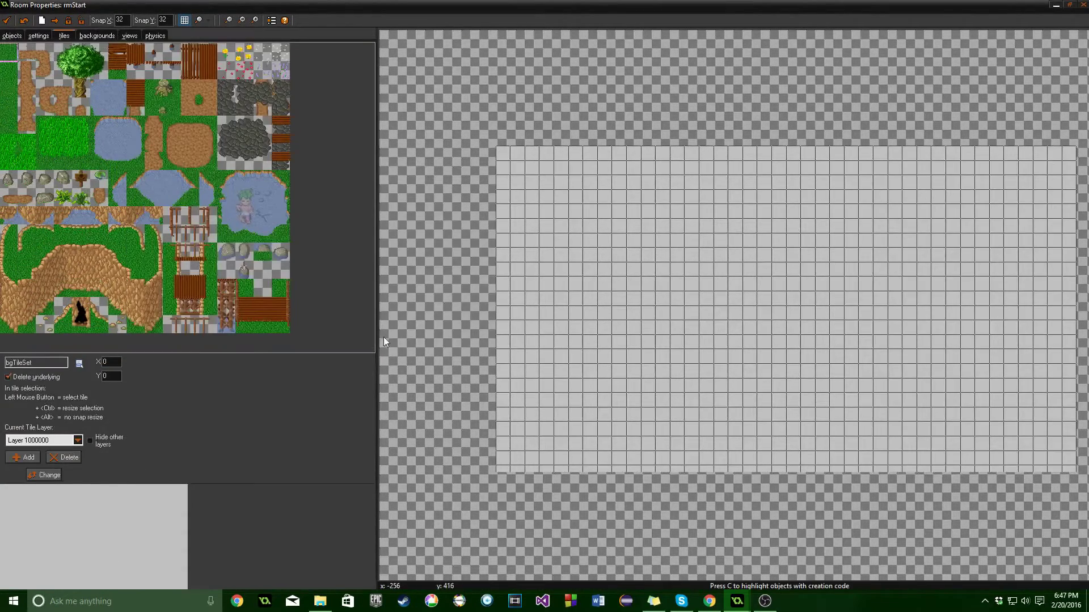
middle_drag(481, 219, 454, 231)
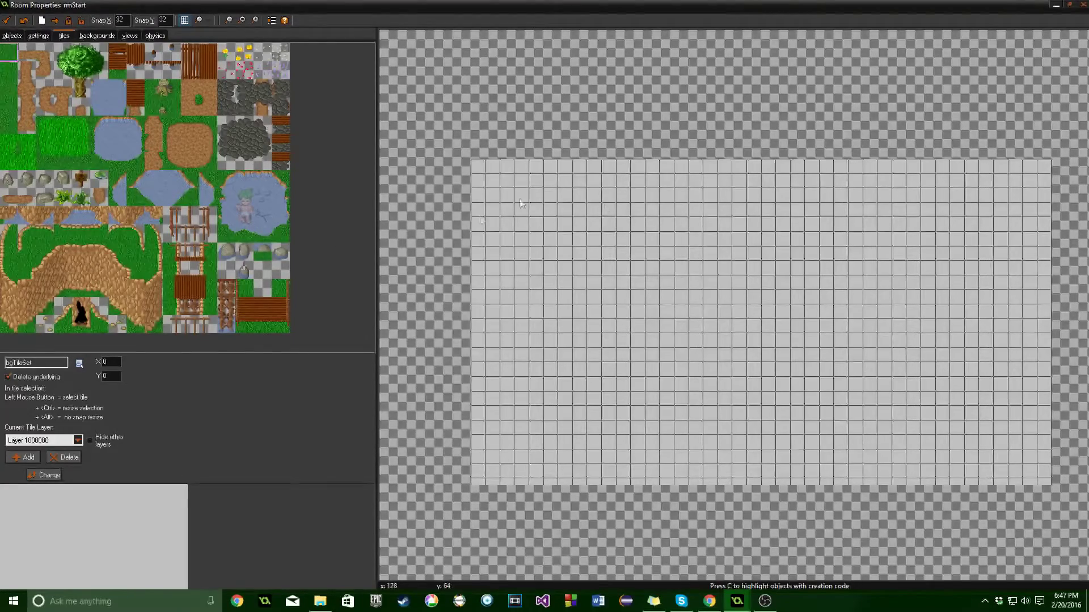
Paint the plain grass tile across the whole room on Layer 1000000
click(13, 89)
click(11, 62)
click(52, 442)
click(55, 442)
mouse_move(482, 168)
mouse_down()
mouse_move(1012, 170)
mouse_move(1047, 180)
mouse_move(813, 173)
mouse_move(900, 181)
mouse_move(473, 186)
mouse_move(1043, 201)
mouse_move(1040, 210)
mouse_move(938, 215)
mouse_move(808, 203)
mouse_move(785, 205)
mouse_move(849, 206)
mouse_move(492, 208)
mouse_move(474, 221)
mouse_move(586, 226)
mouse_up()
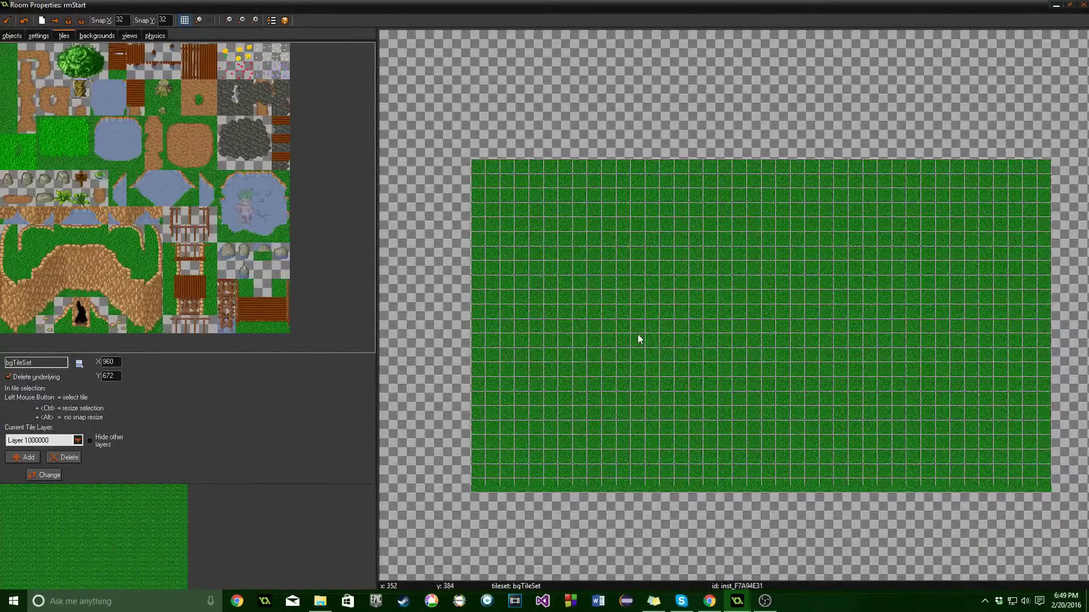
click(27, 458)
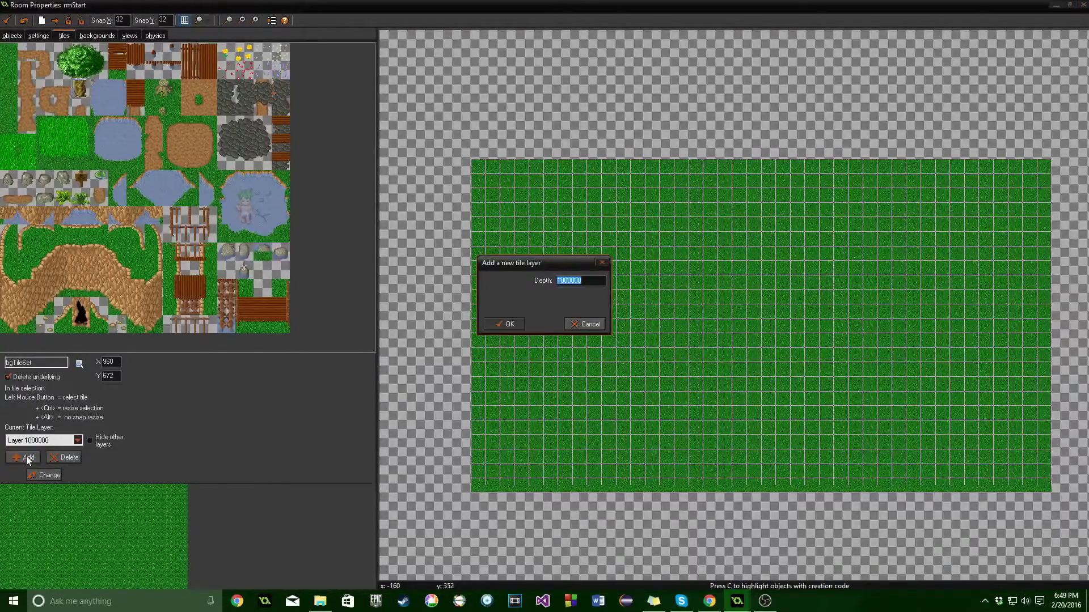
On a new tile Layer 1, place a tree and small plant tiles near rmStart's top-left
text(1)
click(498, 324)
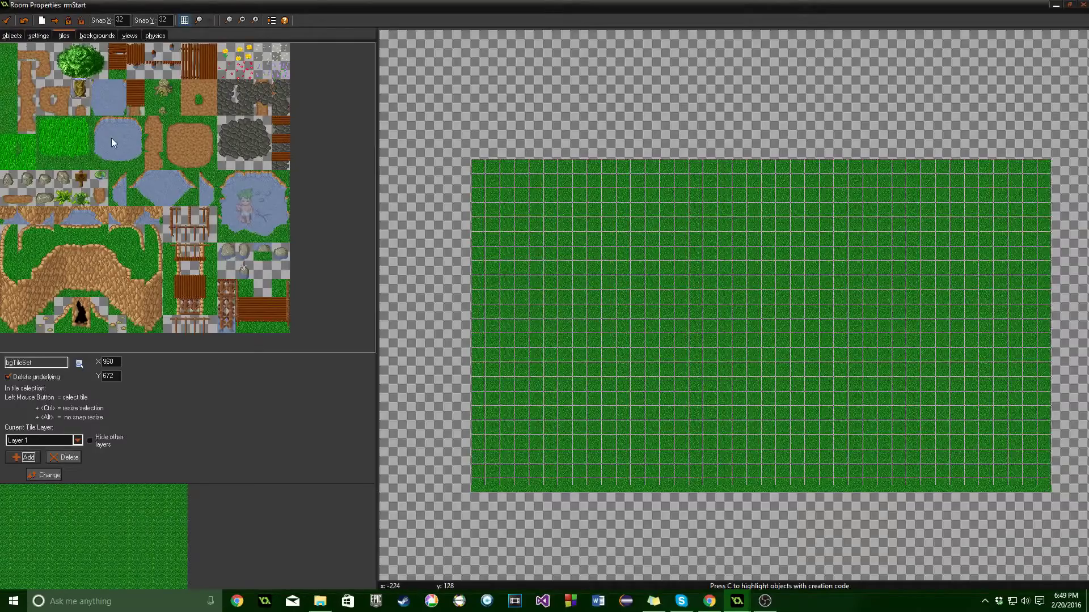
click(520, 210)
click(76, 79)
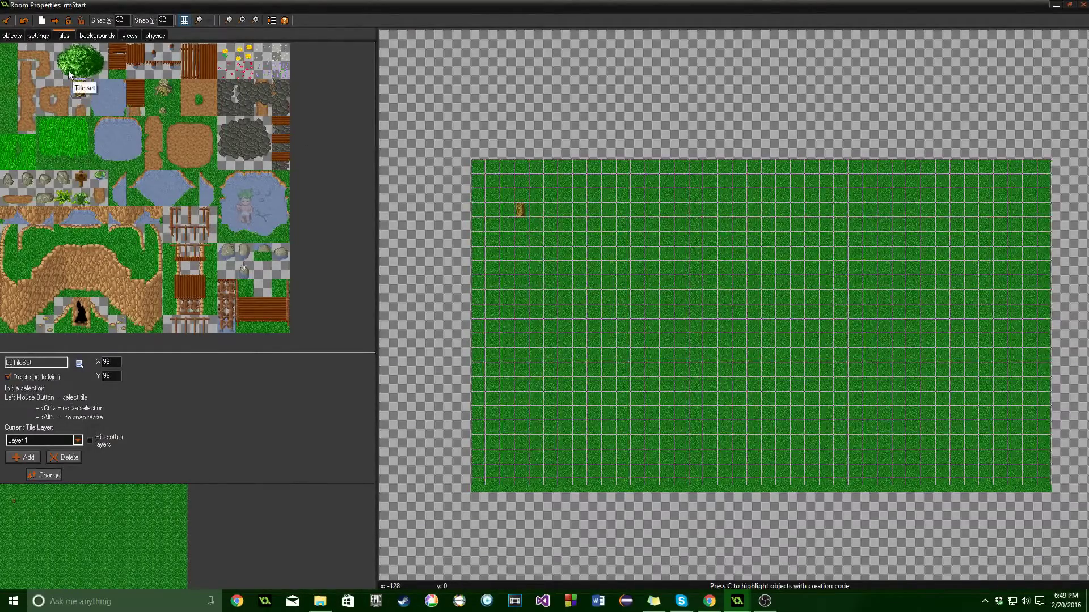
click(81, 70)
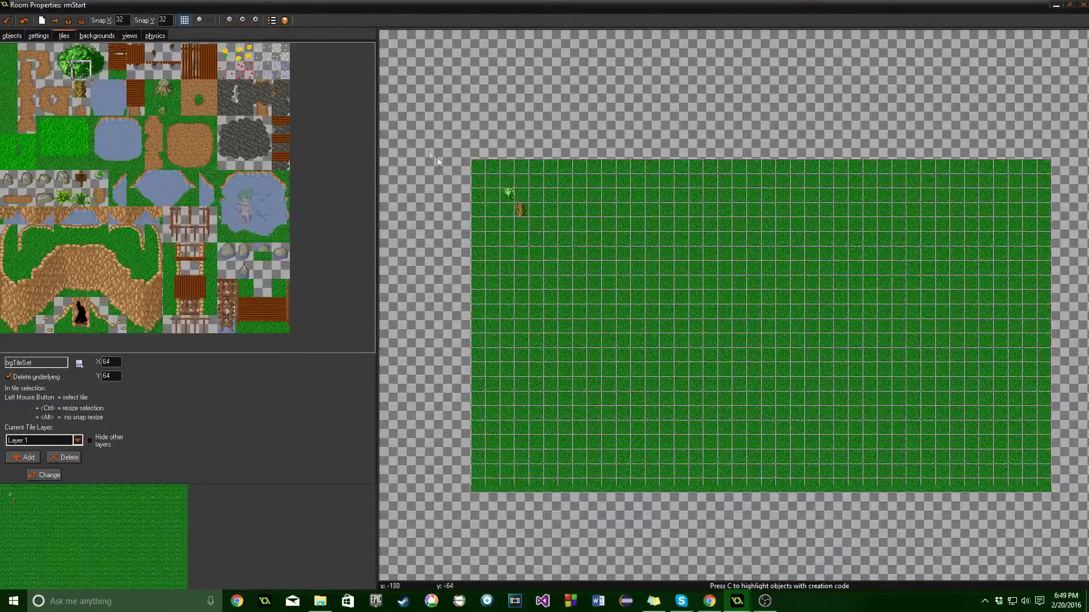
click(516, 196)
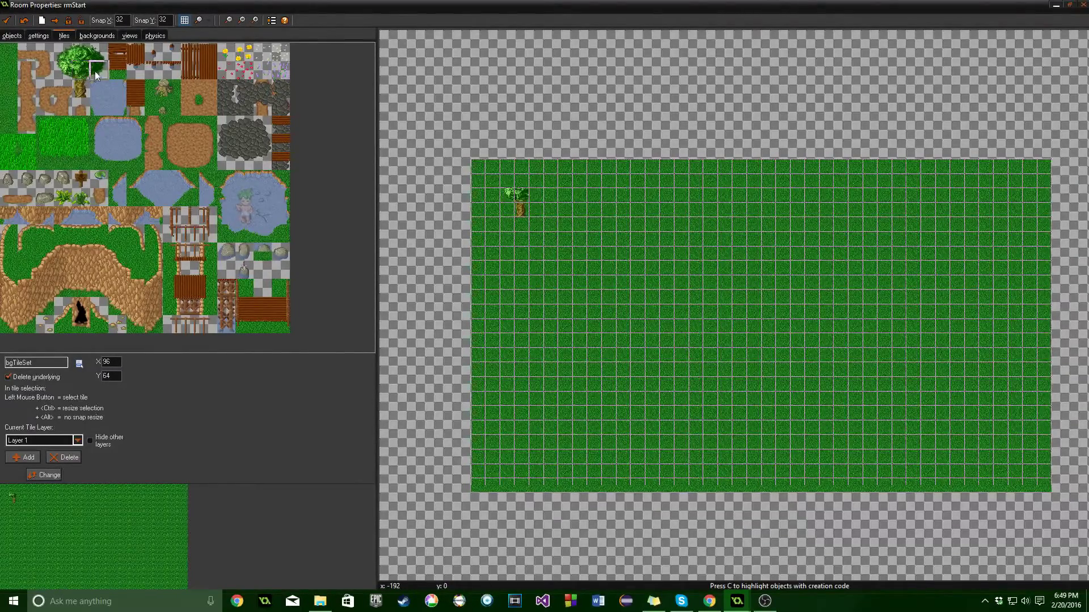
click(536, 192)
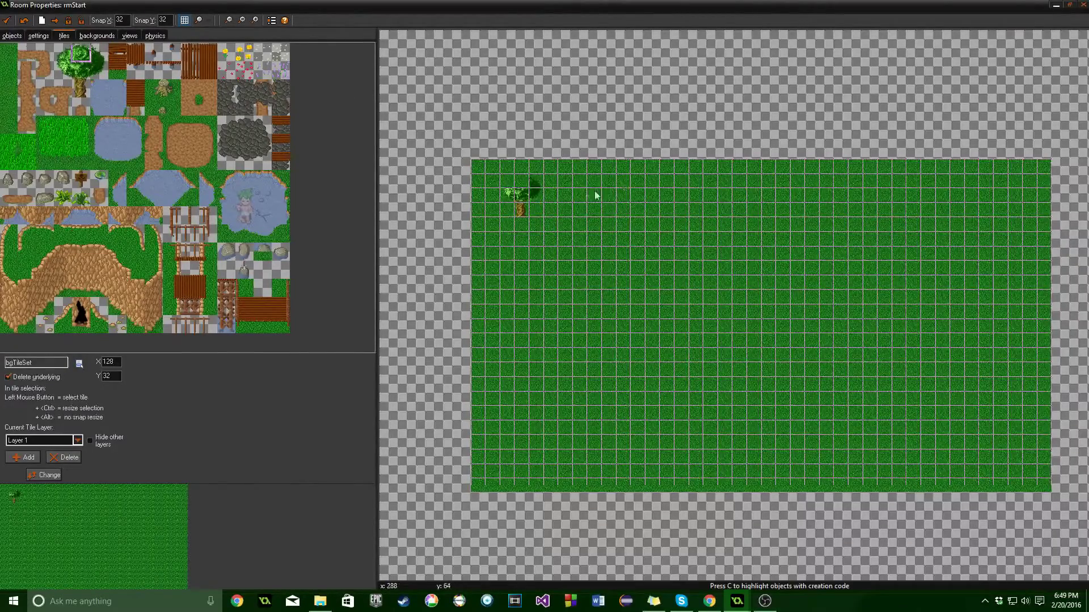
click(68, 55)
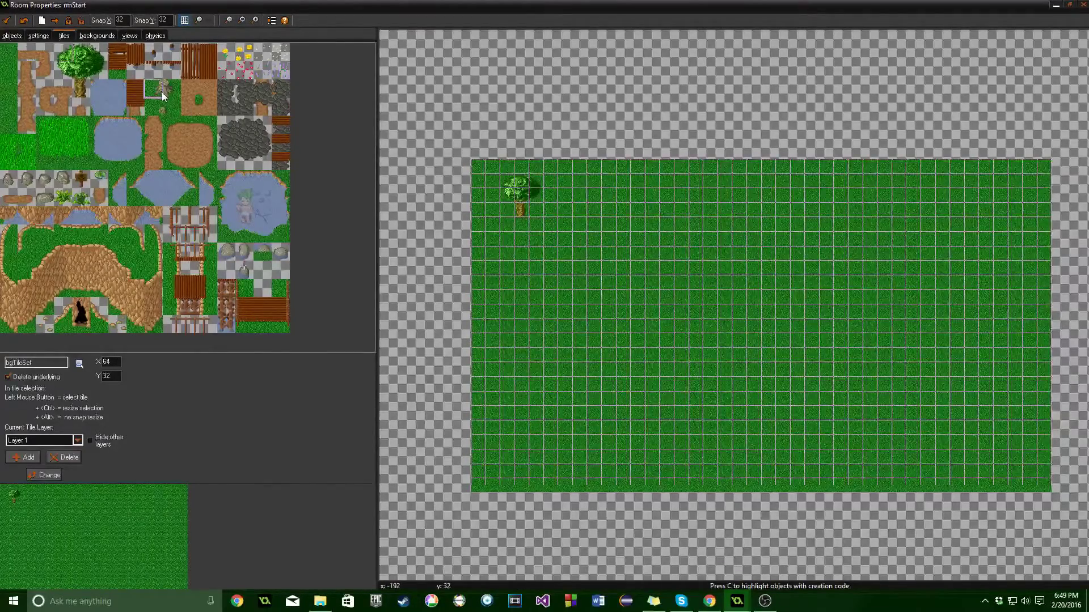
click(537, 346)
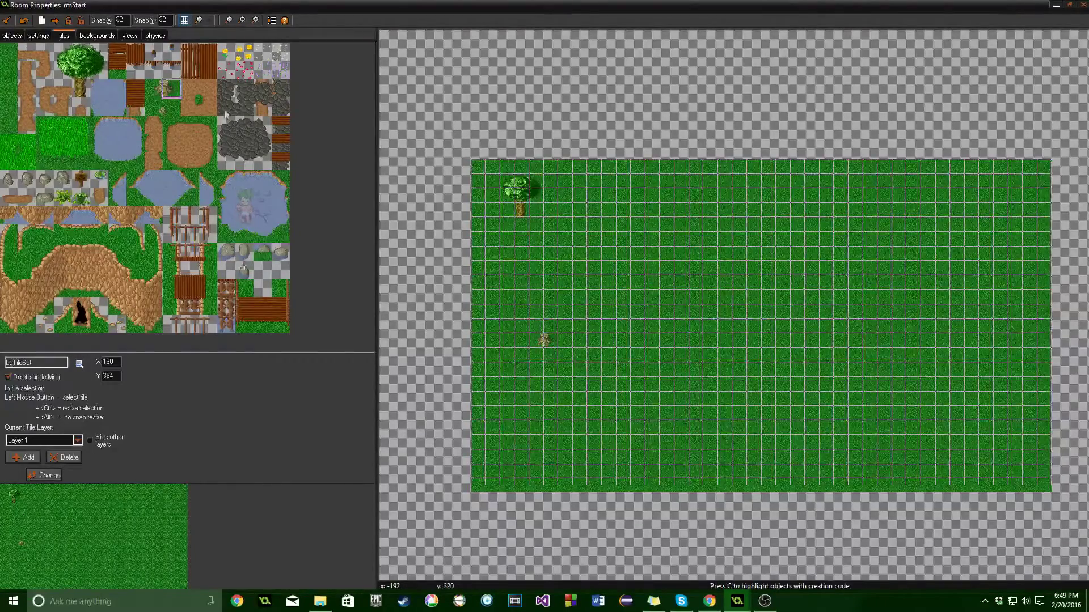
Scatter yellow flower tiles and a few grey-blue stone tiles across rmStart's grass
click(227, 53)
click(738, 224)
click(983, 369)
click(853, 427)
click(250, 56)
click(666, 370)
click(578, 412)
click(566, 266)
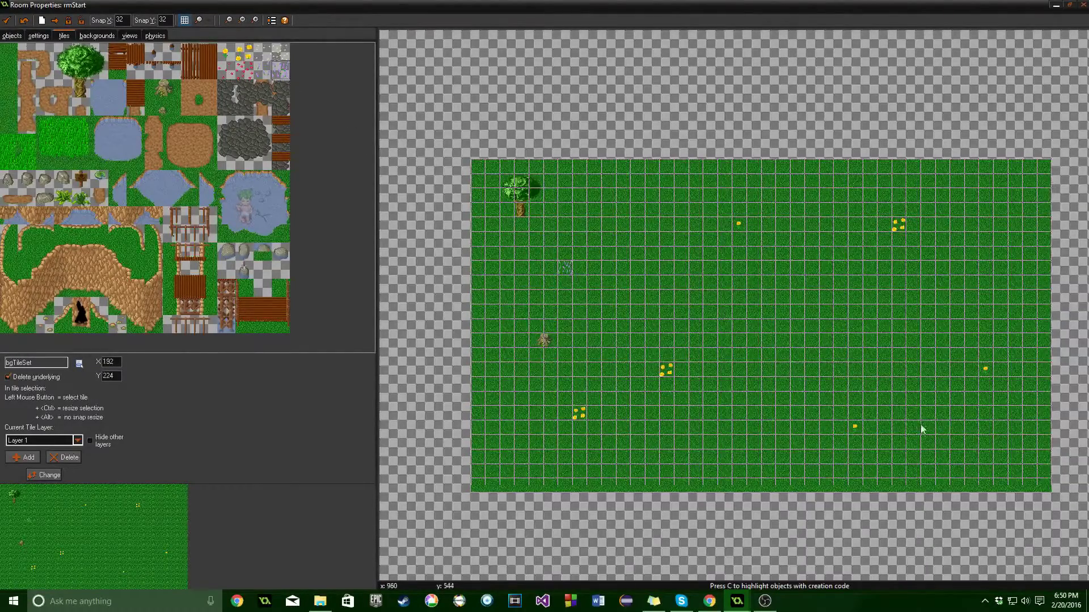
click(841, 457)
click(1000, 470)
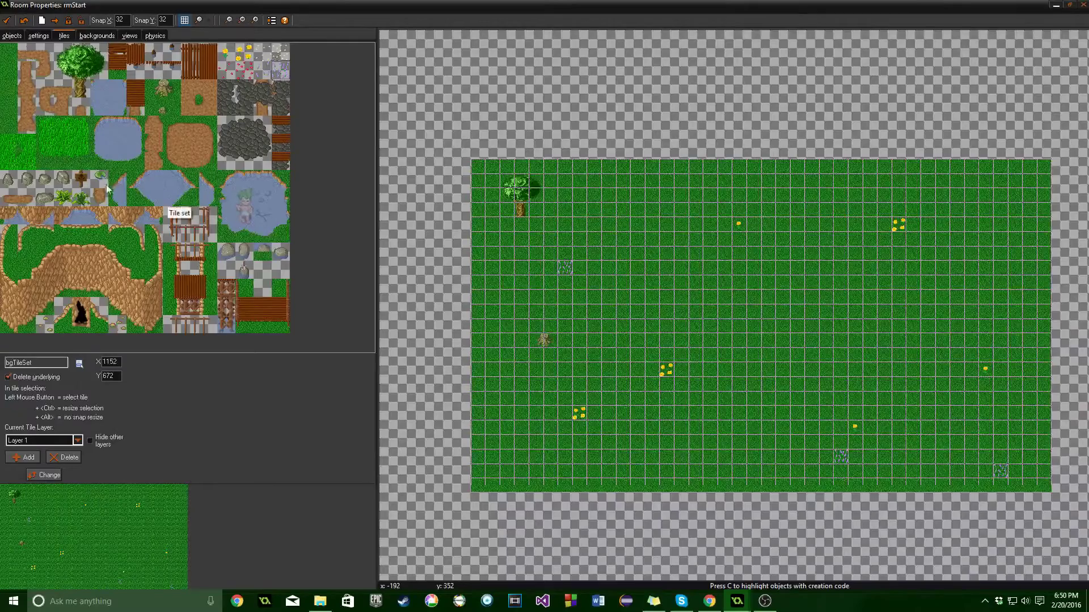
Place small green bush tiles around the grass, including along its top edge
click(81, 199)
click(506, 268)
click(491, 427)
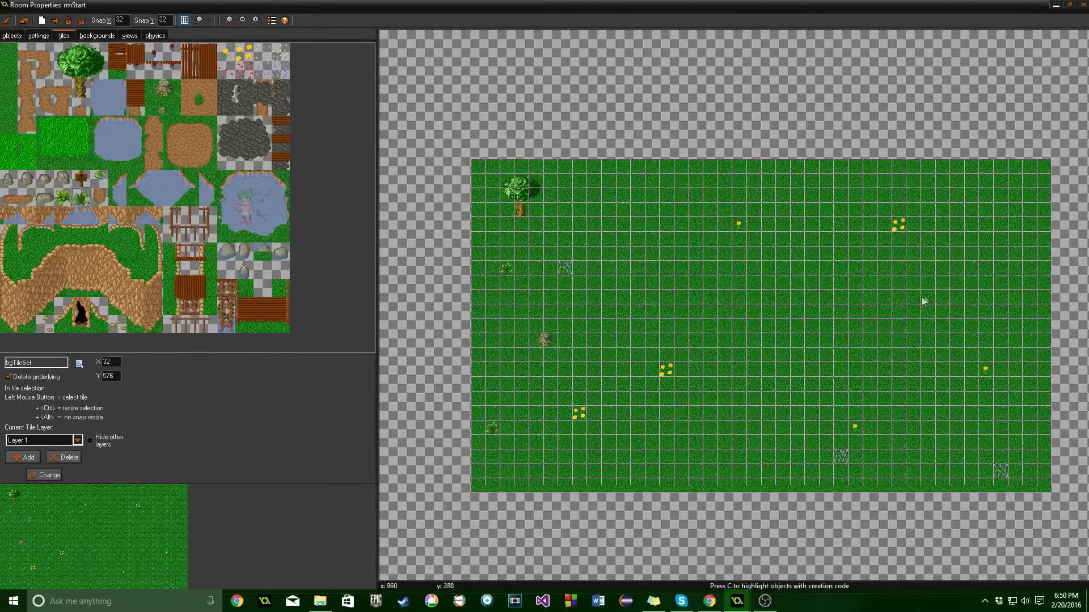
click(1000, 195)
click(941, 356)
click(624, 180)
click(841, 195)
Place five rock tiles on the grass, mostly toward the bottom and right
click(62, 179)
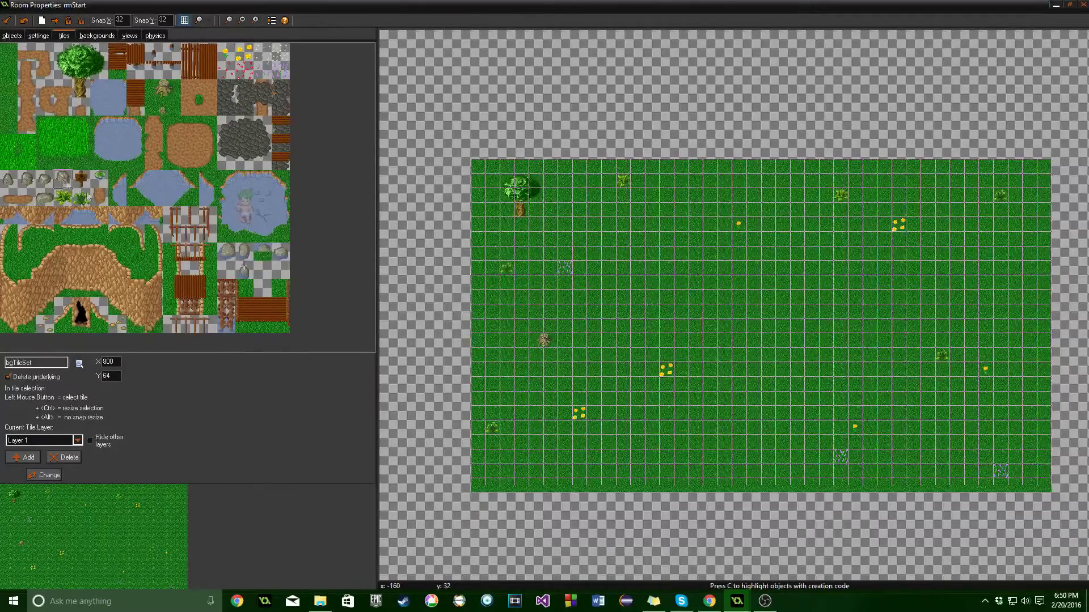
click(532, 441)
click(579, 456)
click(637, 470)
click(999, 296)
click(885, 298)
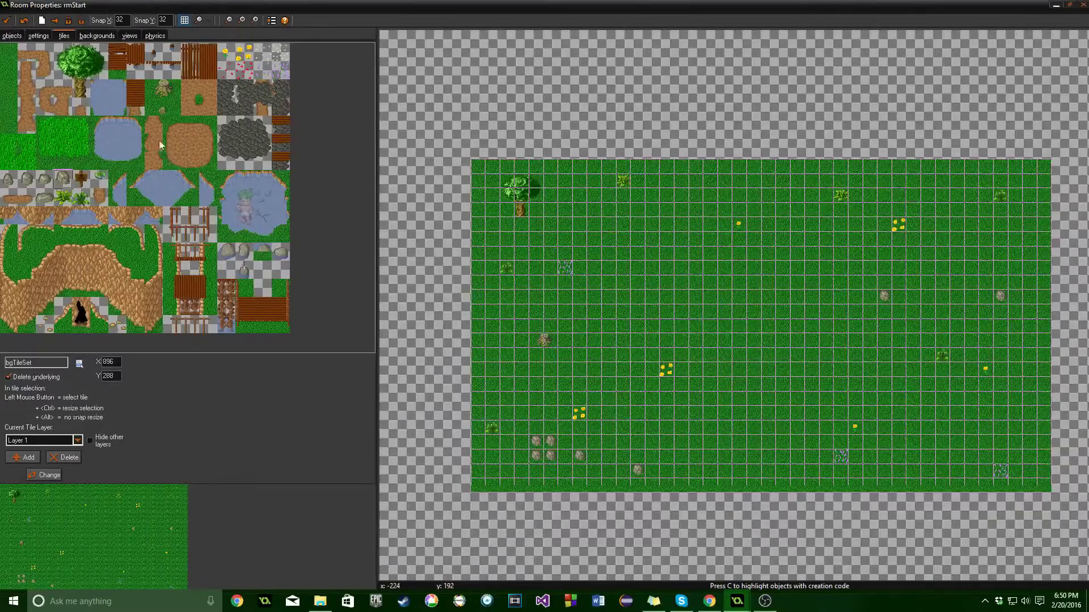
Start a pond near the room centre with its left edge and bottom corner
click(98, 125)
click(696, 297)
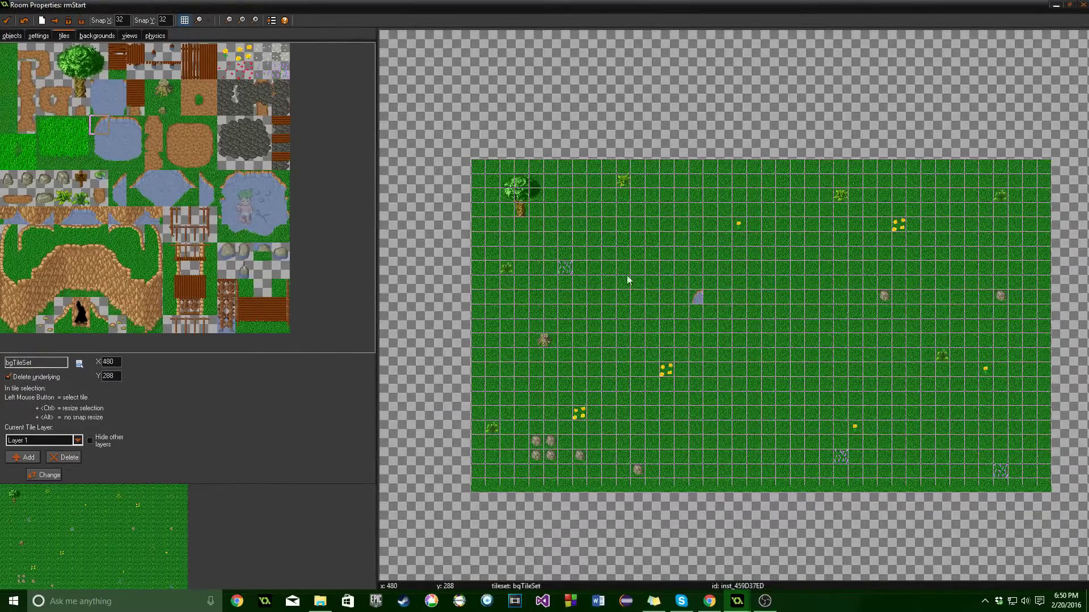
click(697, 316)
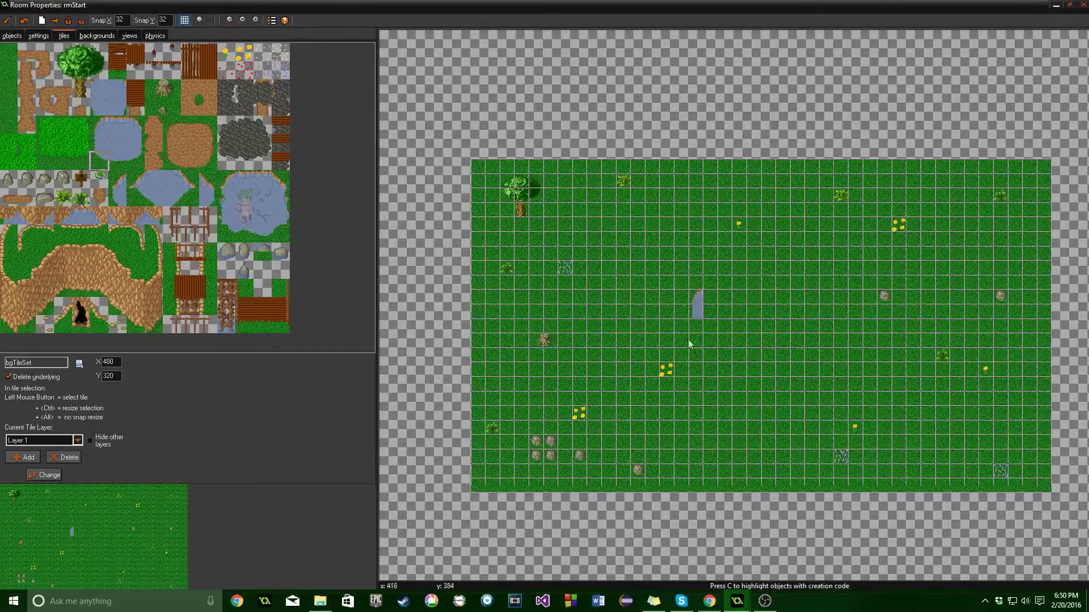
click(700, 322)
click(120, 168)
click(710, 319)
click(141, 160)
Finish the pond's right edge and top corners, then fill its middle with water
click(723, 321)
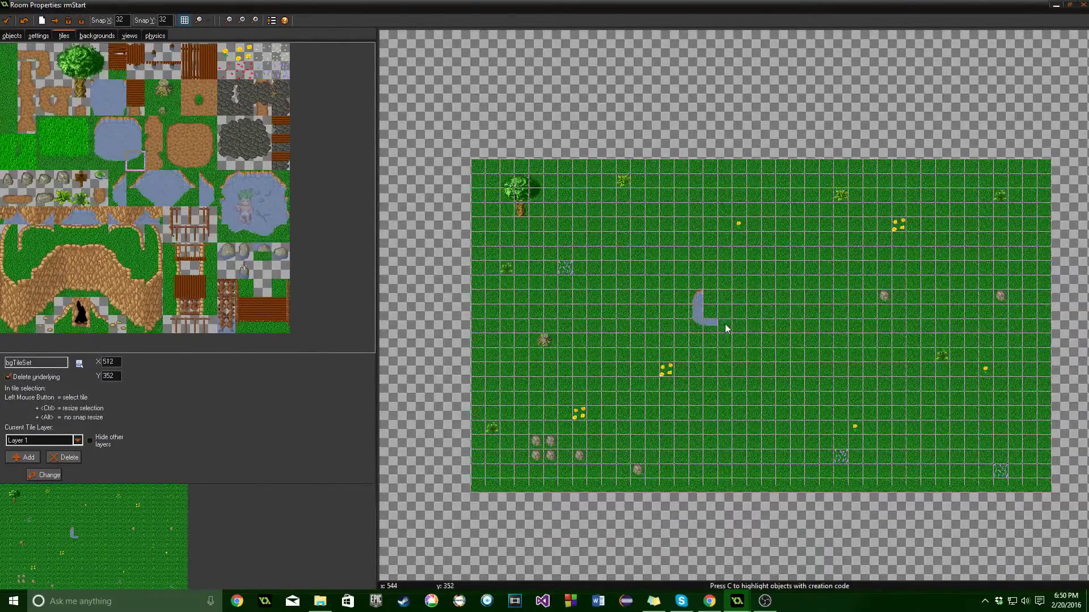
click(136, 143)
click(728, 312)
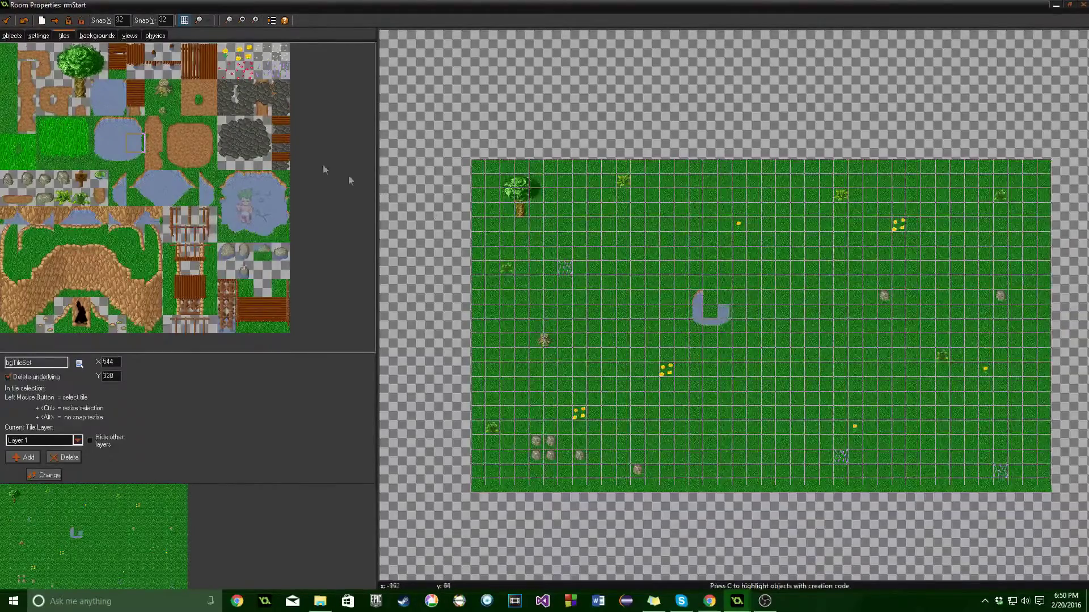
click(726, 299)
click(117, 125)
click(707, 297)
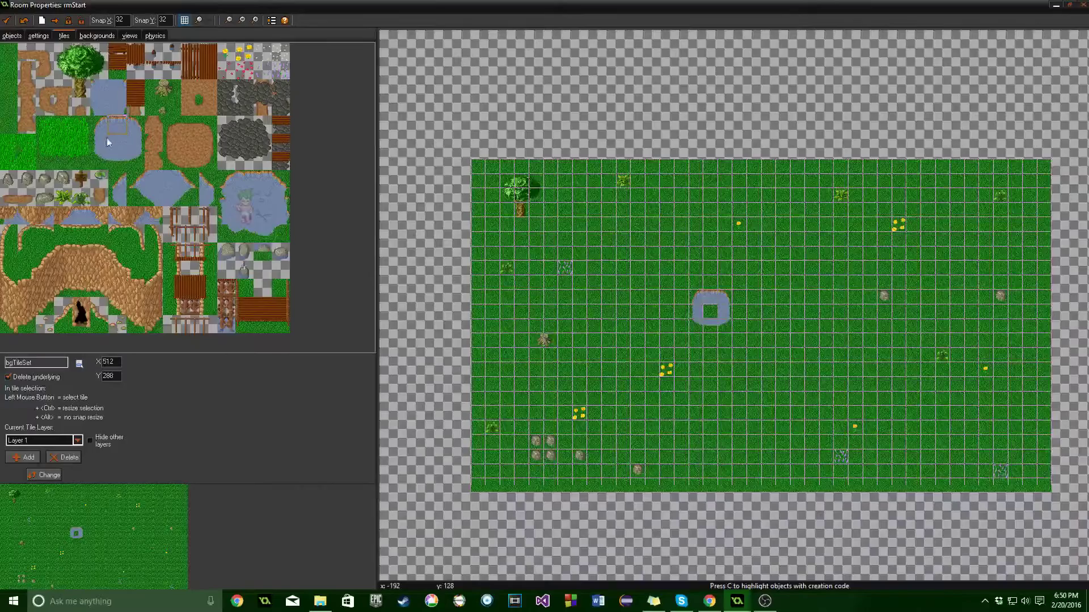
click(109, 142)
click(710, 310)
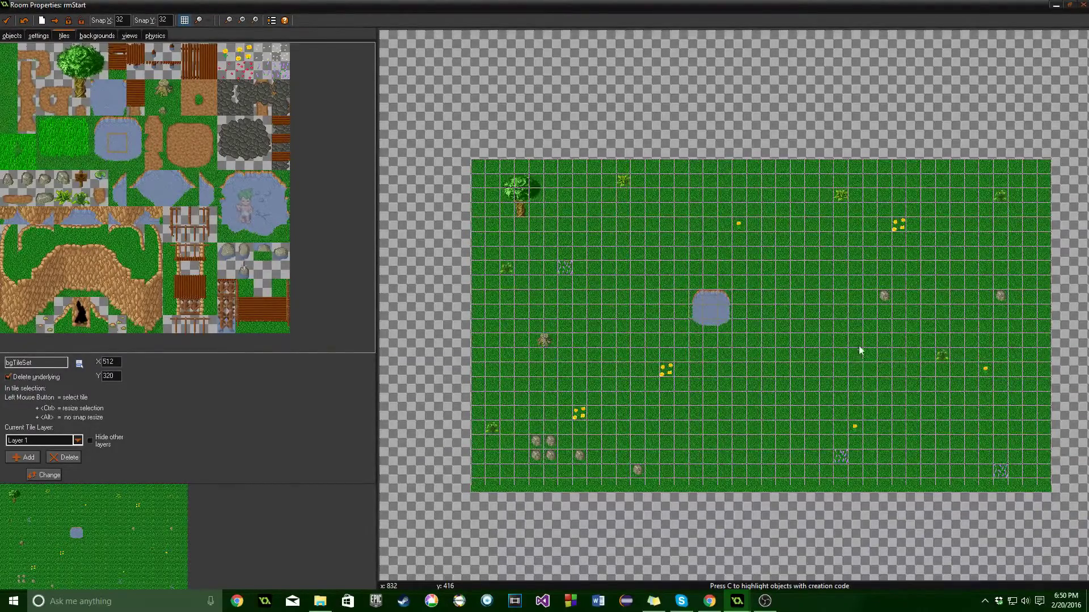
Close the rmStart editor and duplicate rmStart into a new room
click(7, 21)
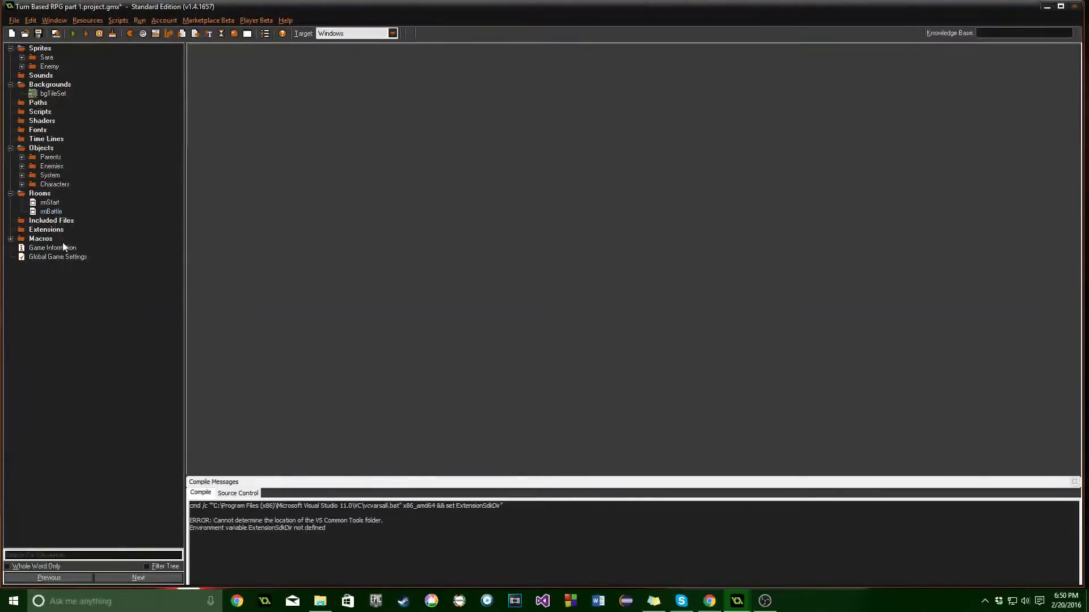
click(57, 211)
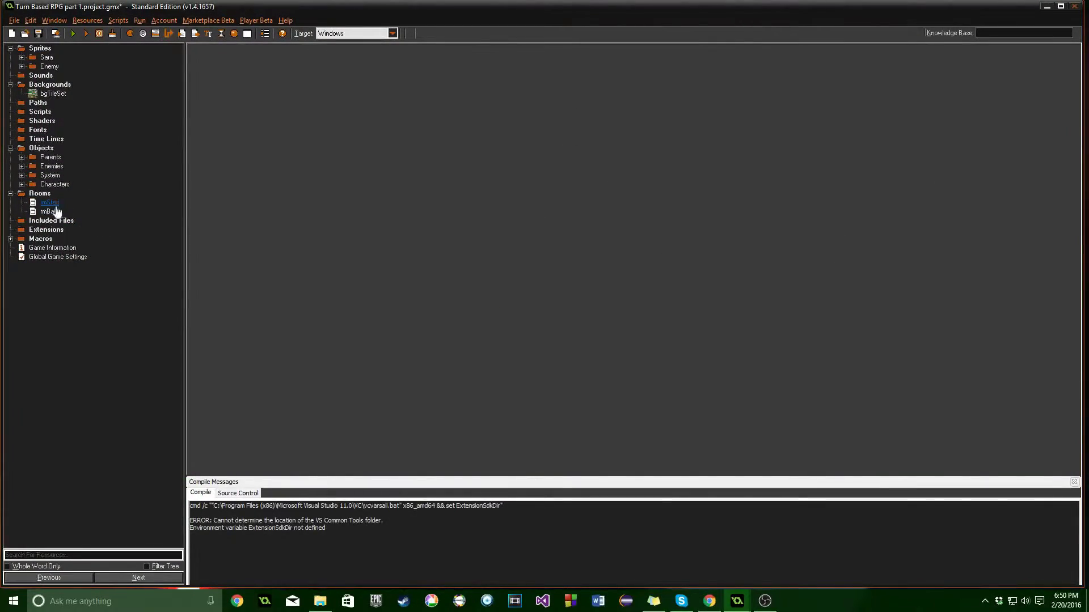
drag(58, 218, 63, 205)
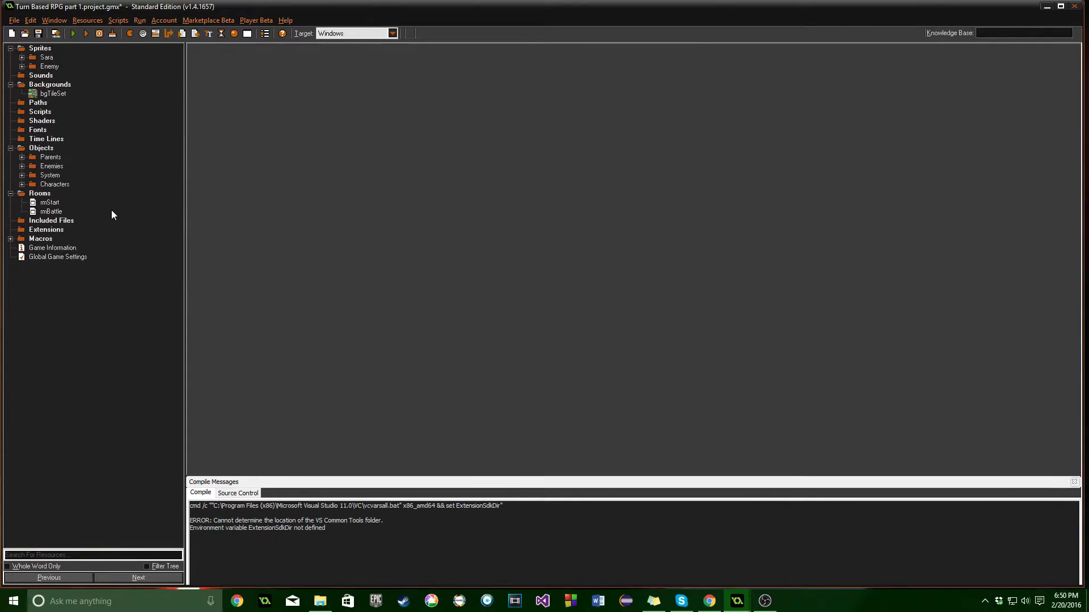
right_click(49, 202)
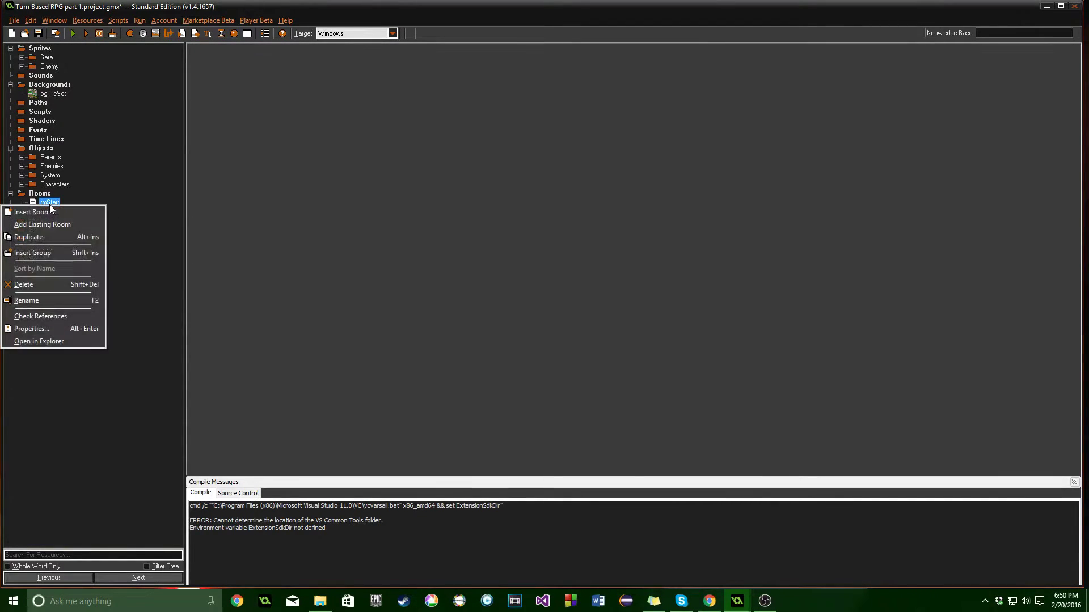
click(68, 237)
drag(205, 11, 563, 101)
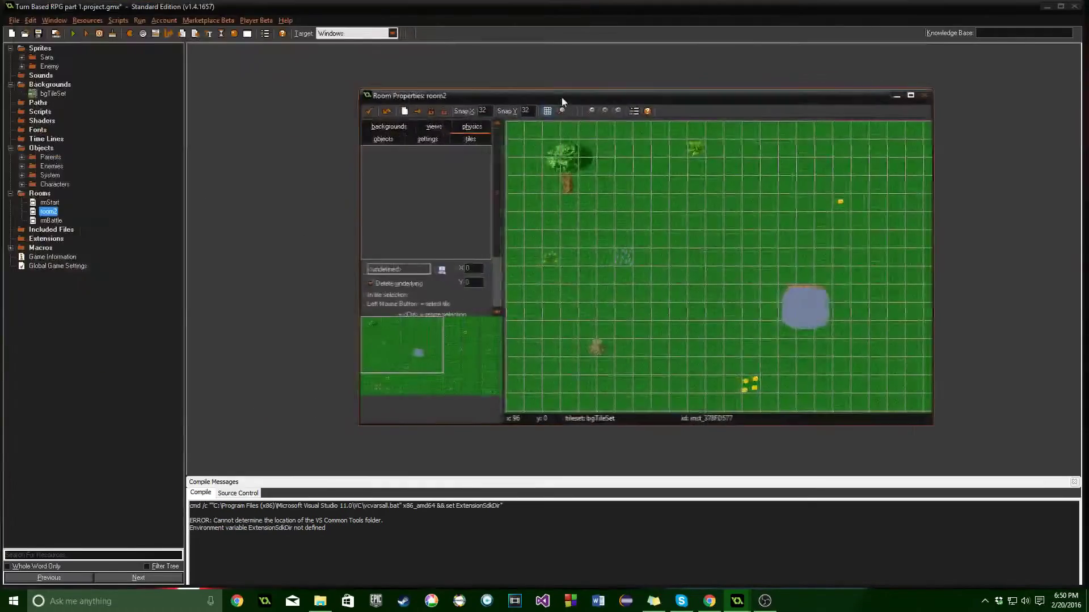
ctrl+scroll(623, 195, down, 3)
scroll(654, 232, up, 5)
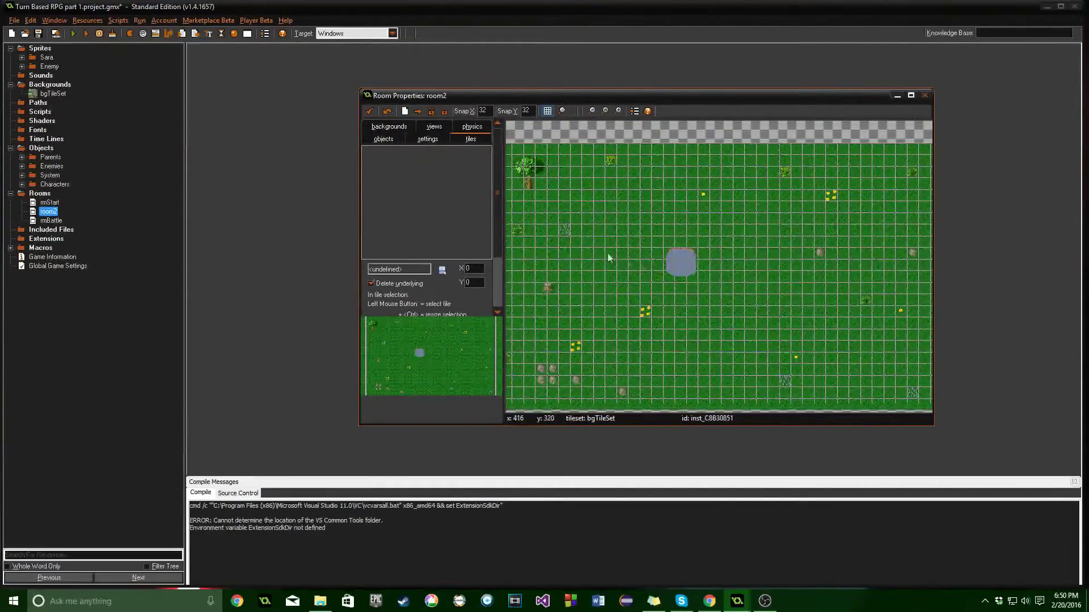
scroll(453, 245, down, 5)
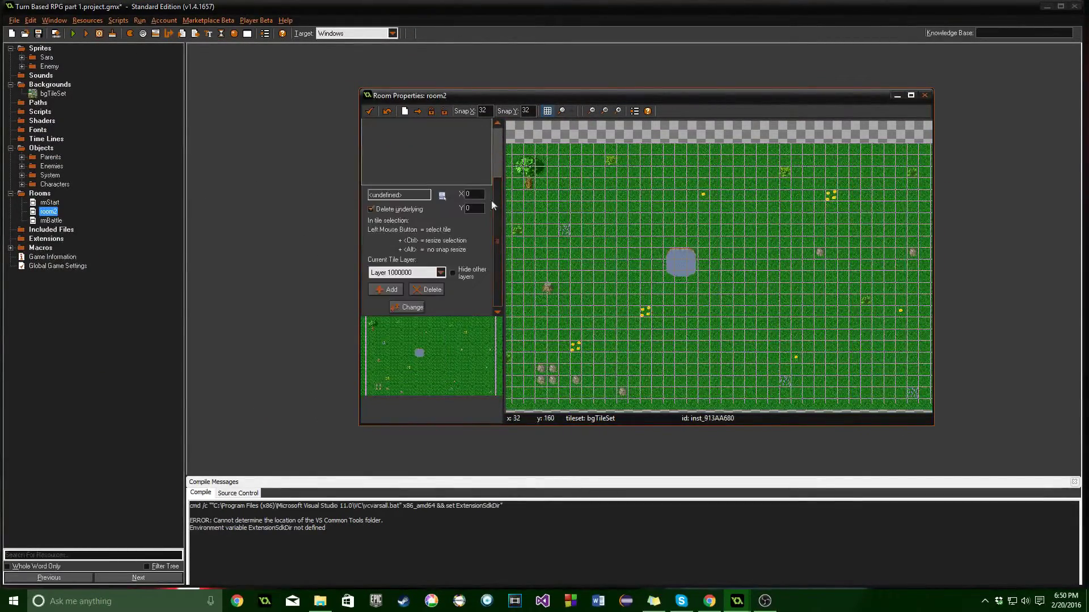
Delete the decoration tile Layer 1 from the copied room
click(405, 272)
click(408, 290)
click(424, 291)
click(590, 326)
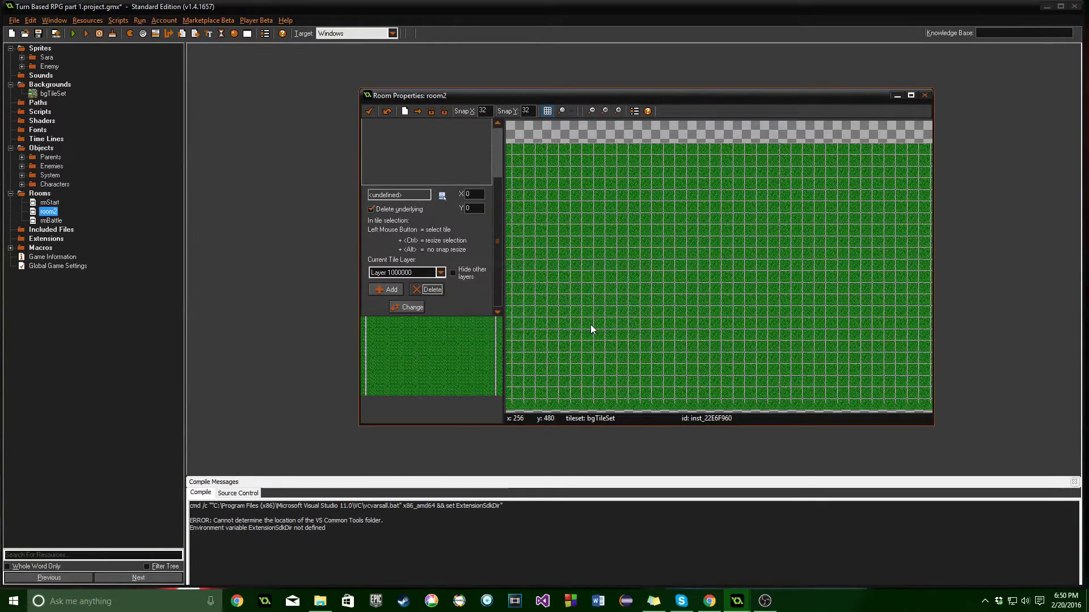
scroll(478, 243, up, 5)
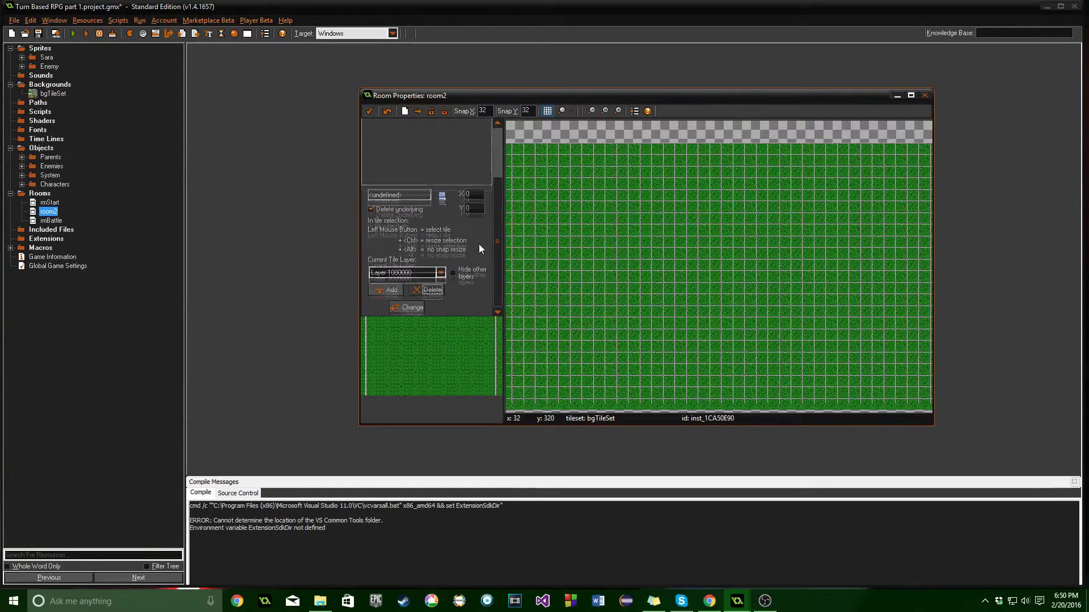
Delete the old rmBattle room and name the copy rmBattle
right_click(51, 221)
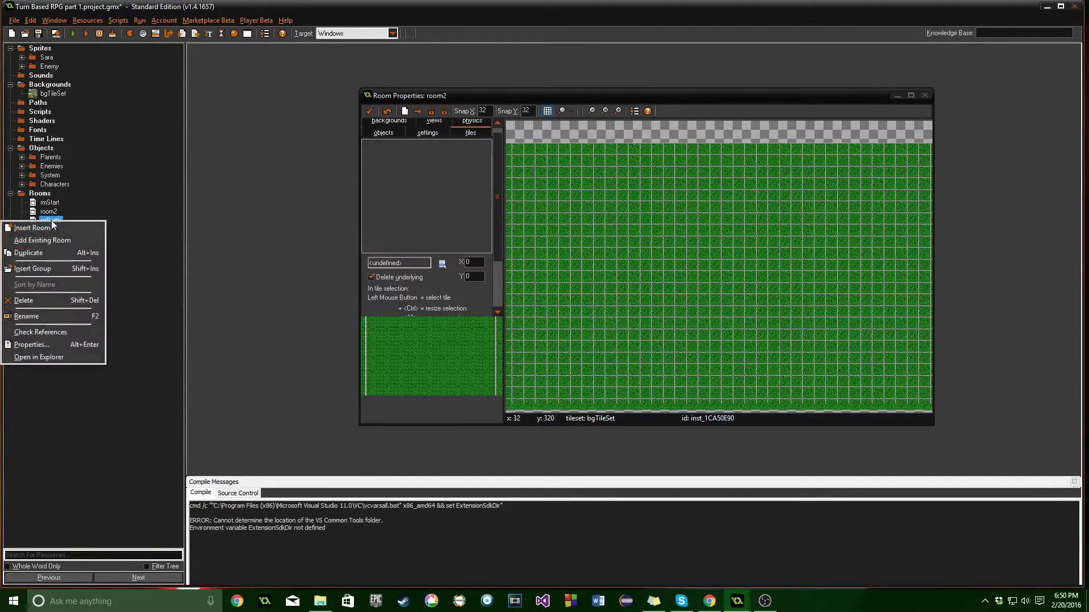
click(56, 297)
click(580, 323)
click(433, 133)
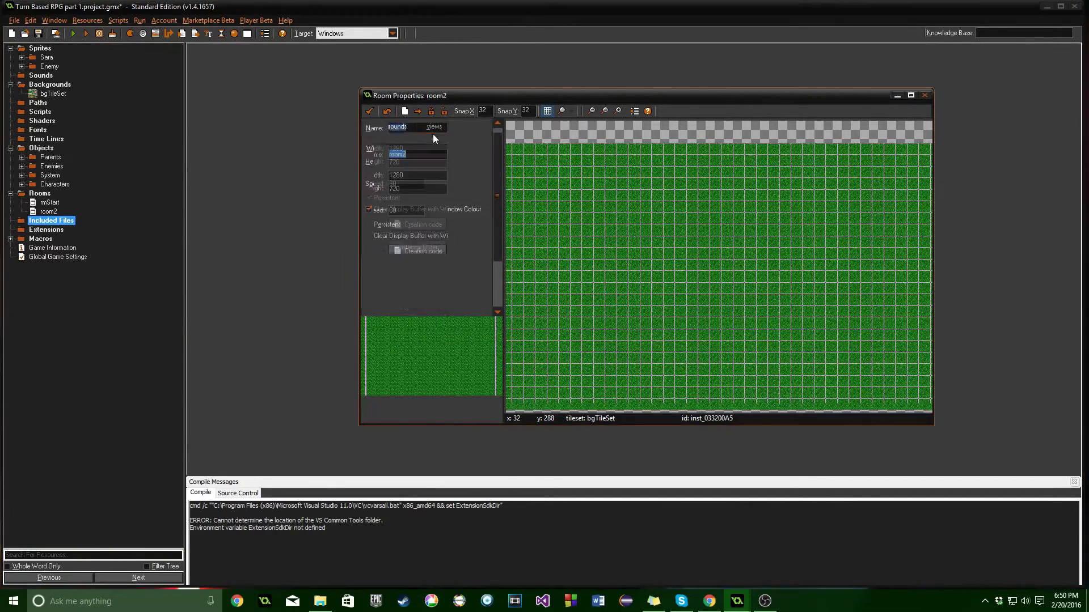
text(rmBattle)
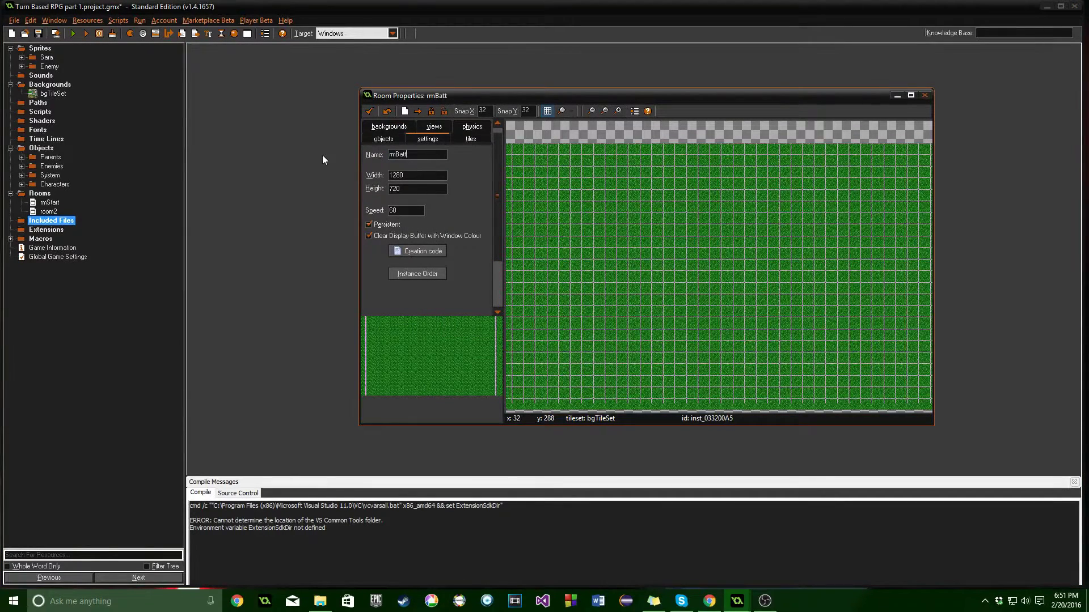
Confirm the Room Properties with the green check to close the rmBattle editor
click(369, 111)
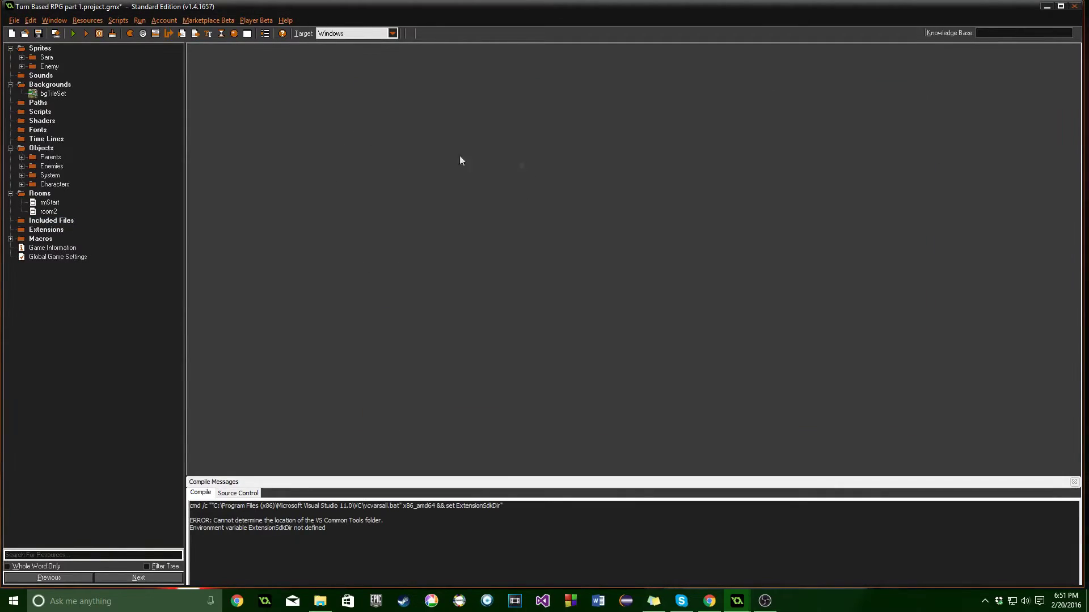